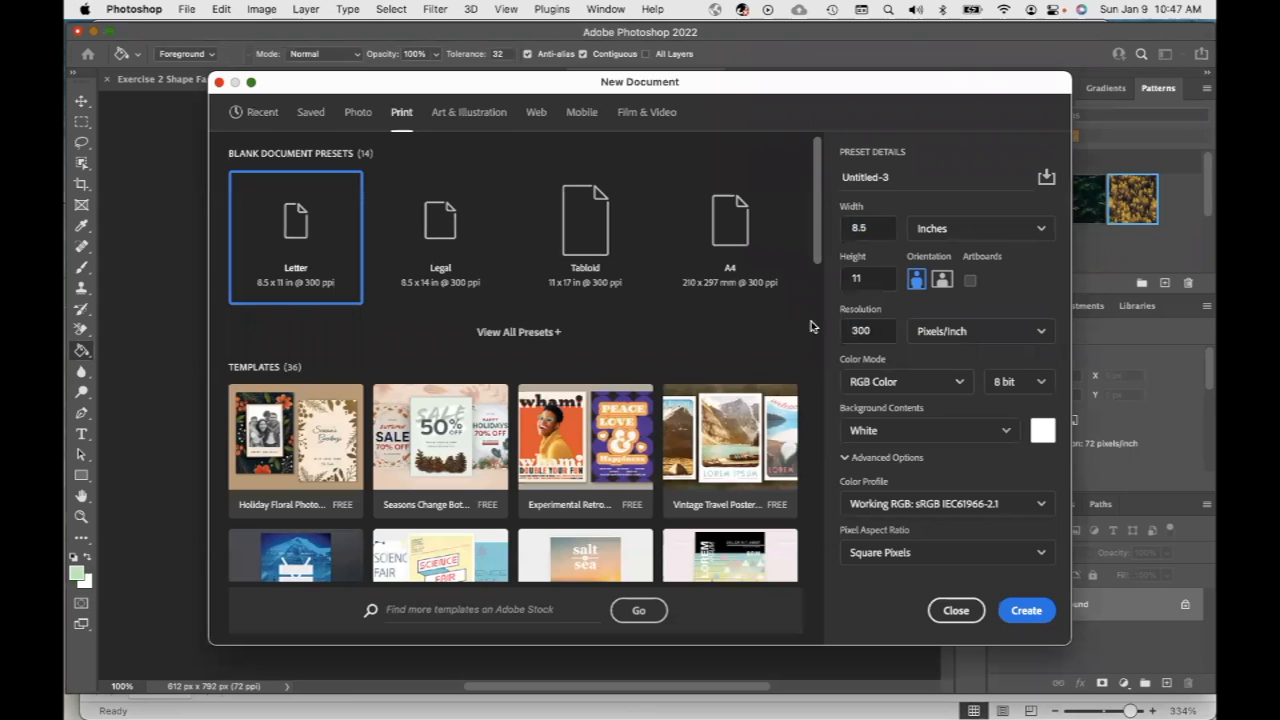
Create a portrait 8.5 x 11 inch document at 72 pixels/inch and close the Untitled-1 document.
double_click(873, 330)
text(72)
click(1014, 612)
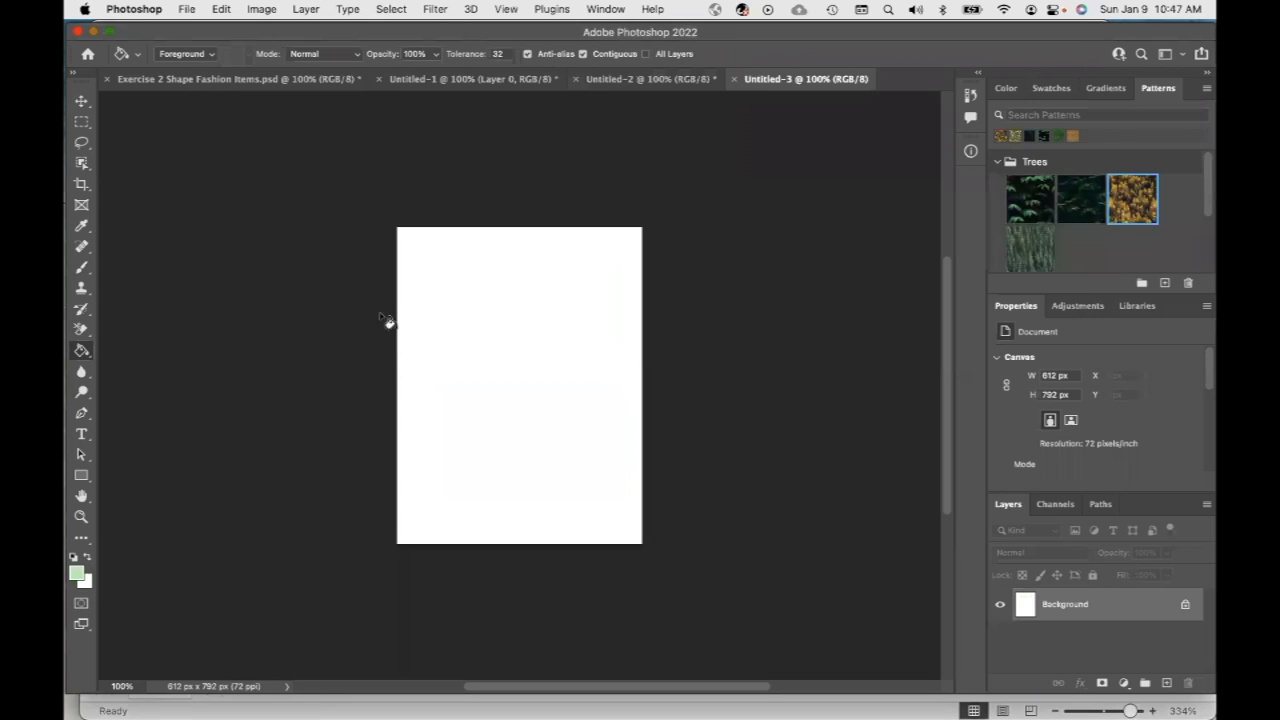
click(576, 79)
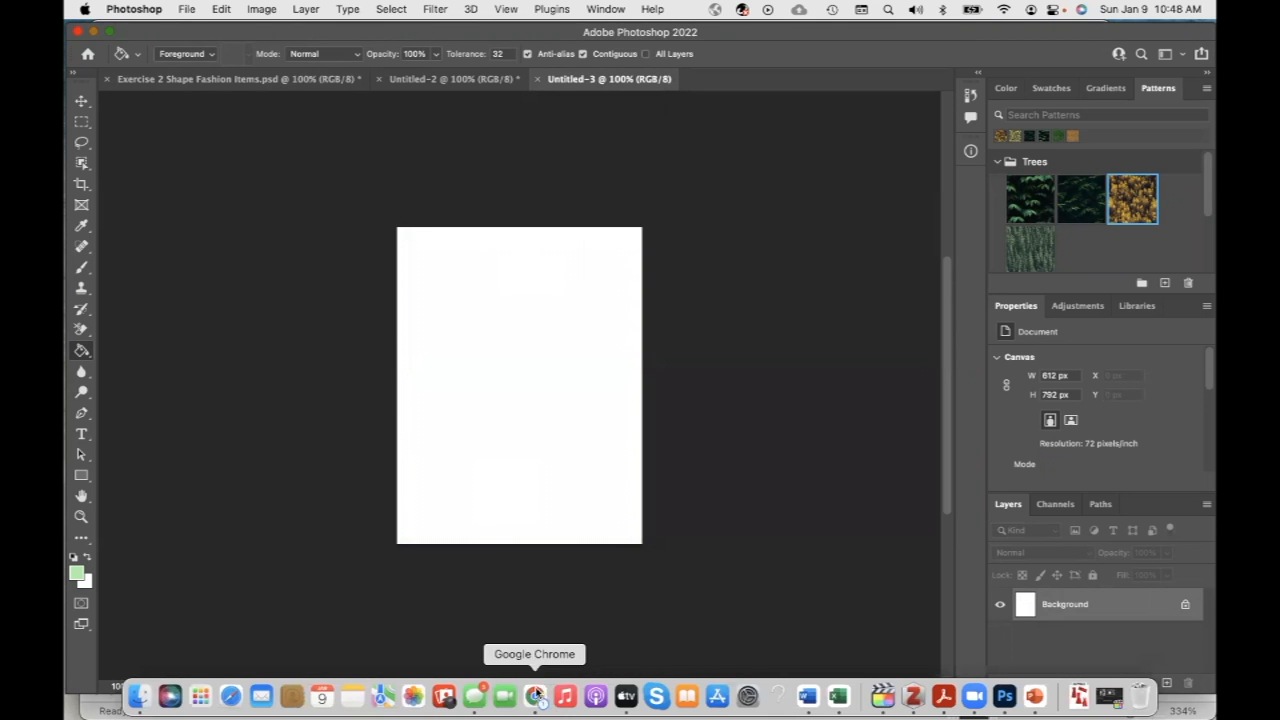
Switch to Google Chrome, search for Pinterest in a new tab and open the Pinterest site.
click(535, 695)
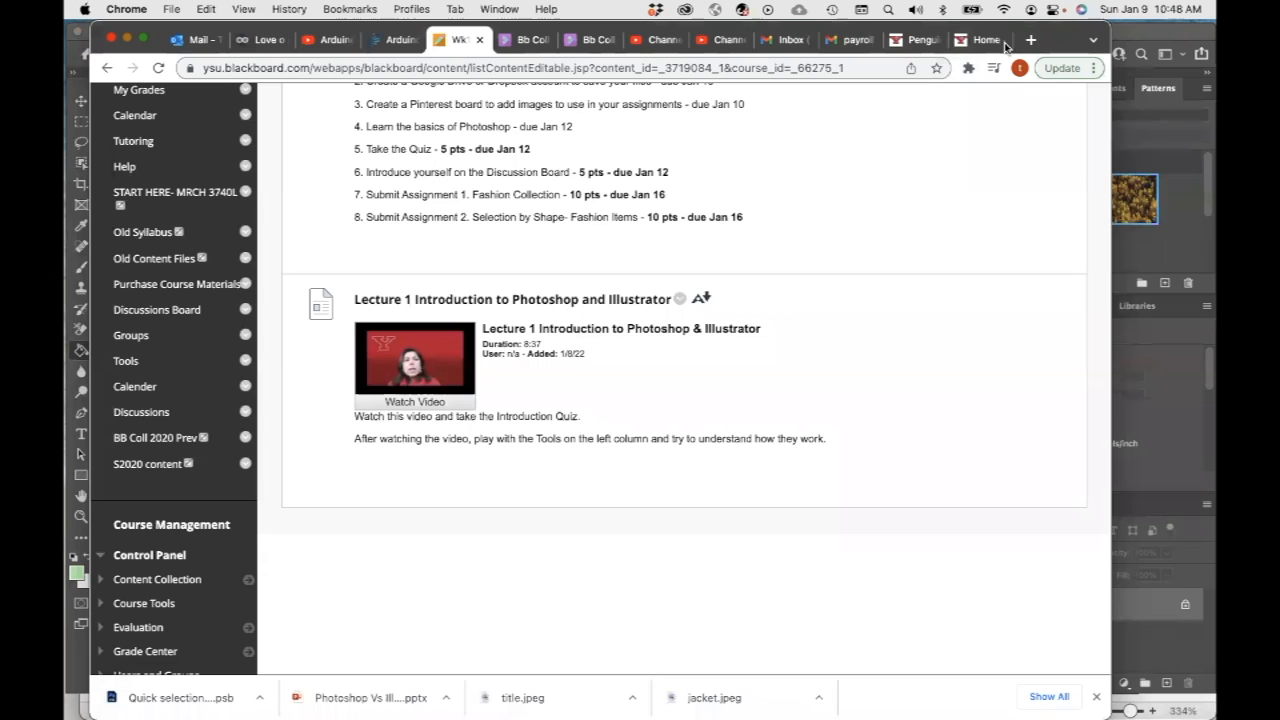
click(1032, 40)
text(pinte)
key(Return)
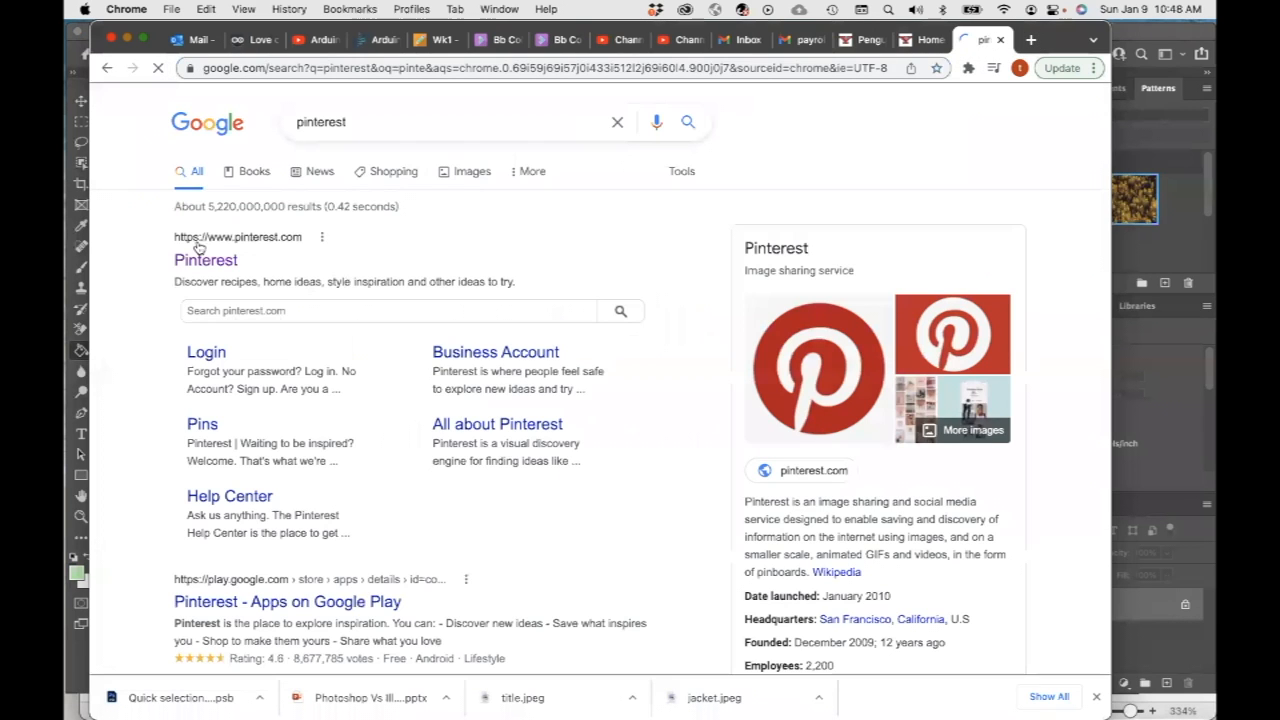
click(204, 262)
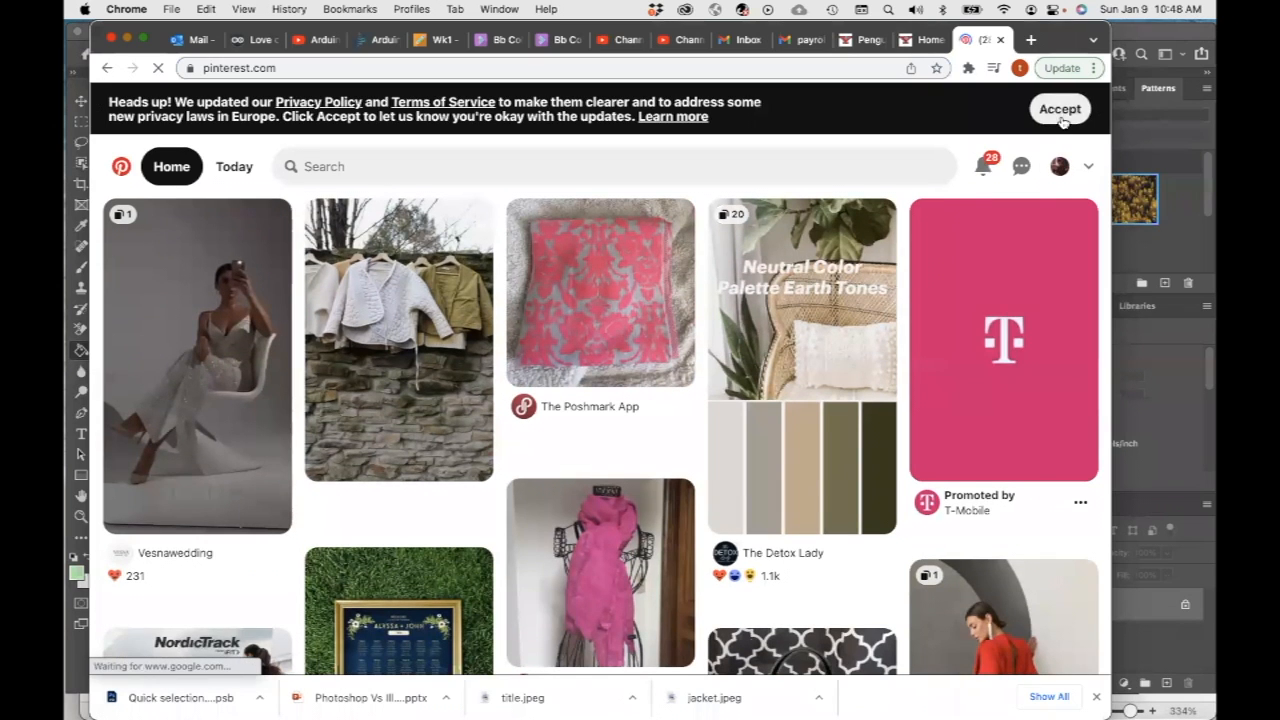
Accept the Pinterest privacy notice and open the All Pins collection among the profile's saved boards.
click(1062, 109)
click(1062, 116)
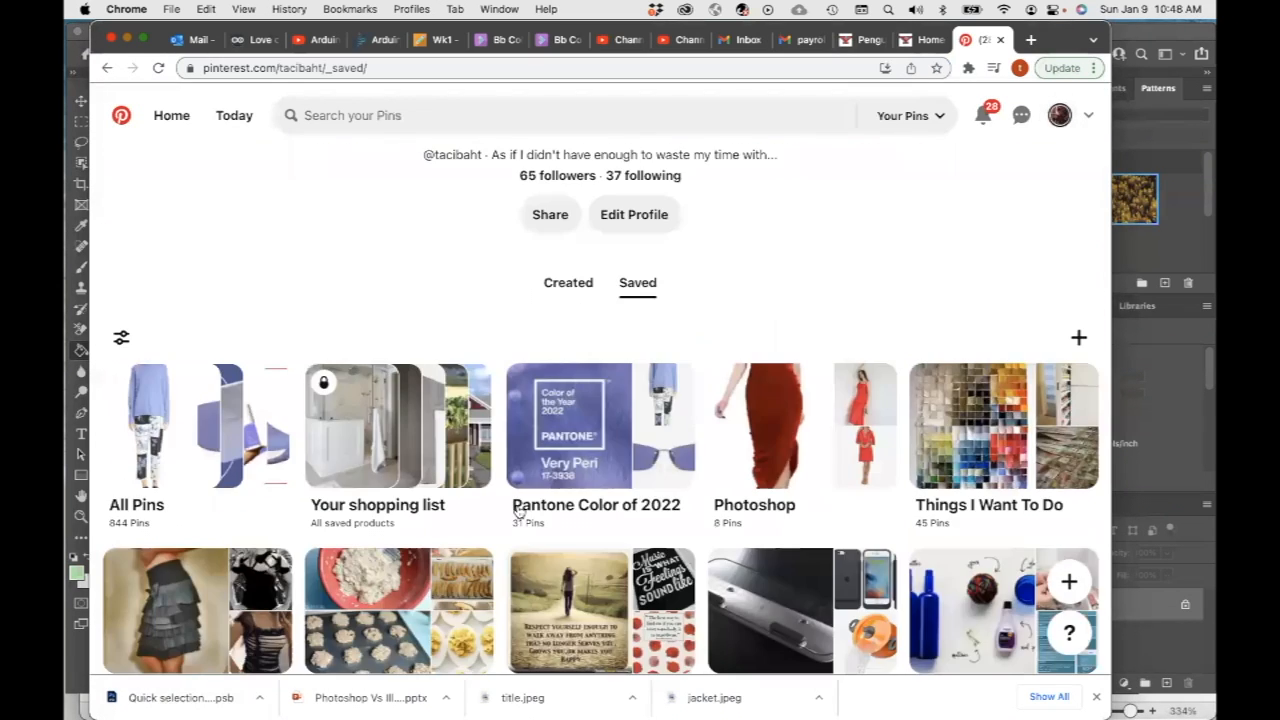
scroll(197, 256, down, 3)
click(183, 298)
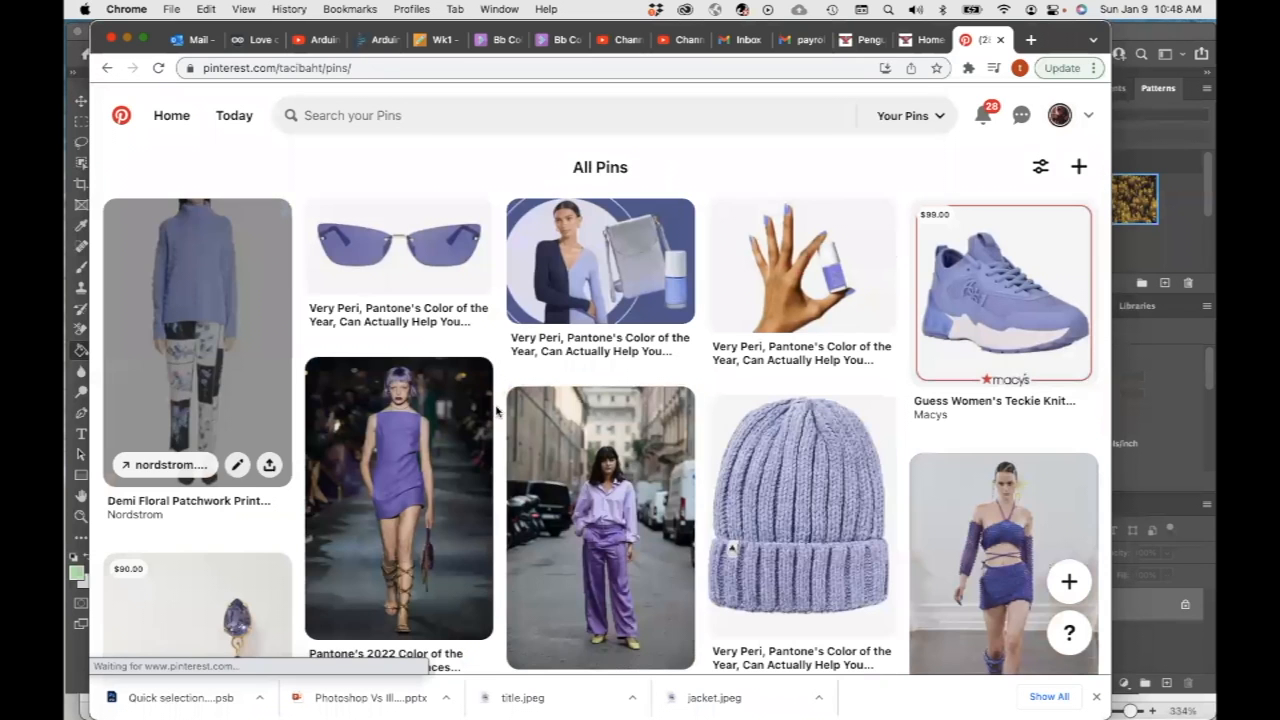
Look through the saved Very Peri fashion pins for suitable clothing and accessory images.
scroll(703, 469, down, 2)
scroll(703, 474, down, 2)
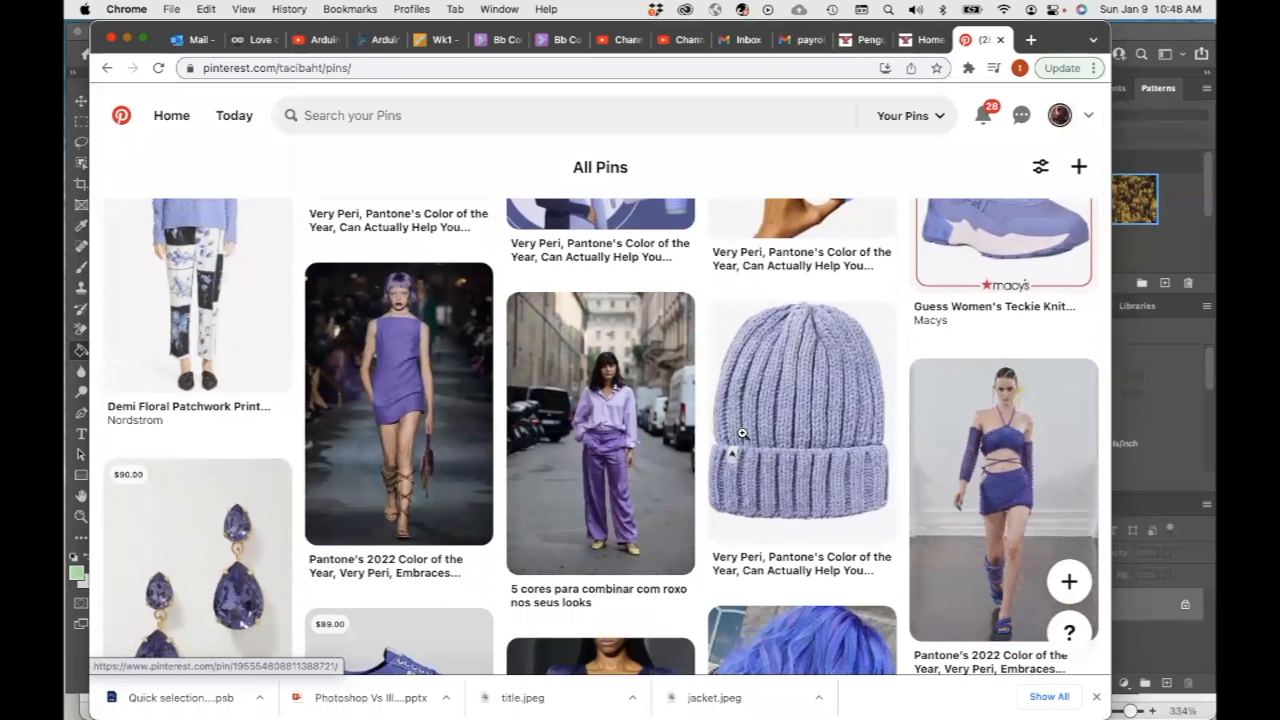
scroll(775, 418, down, 3)
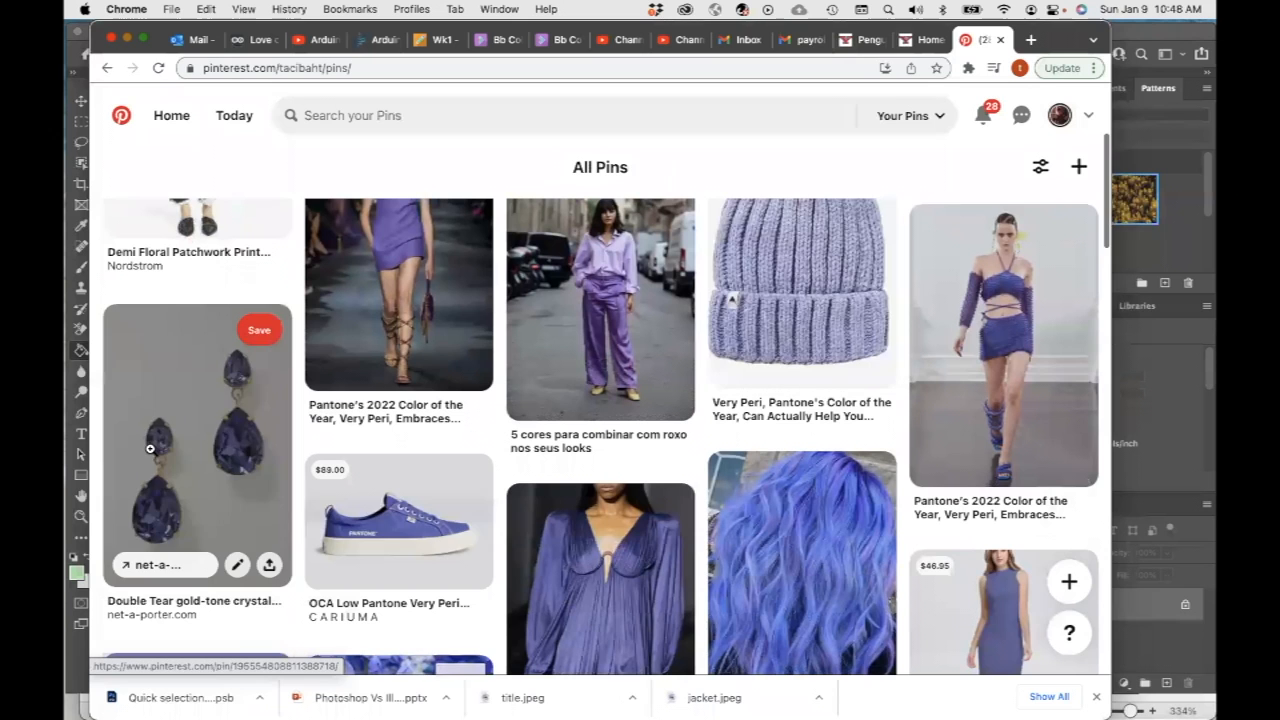
scroll(371, 540, down, 3)
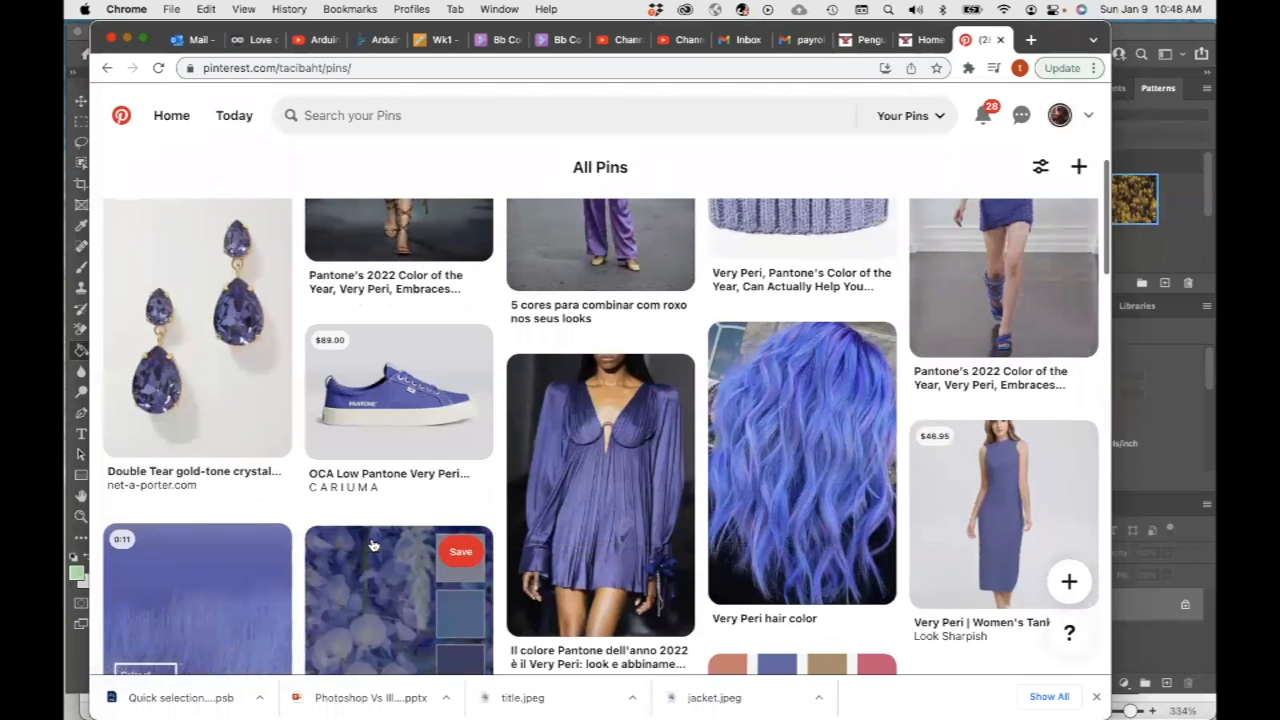
scroll(371, 540, up, 8)
scroll(371, 540, down, 2)
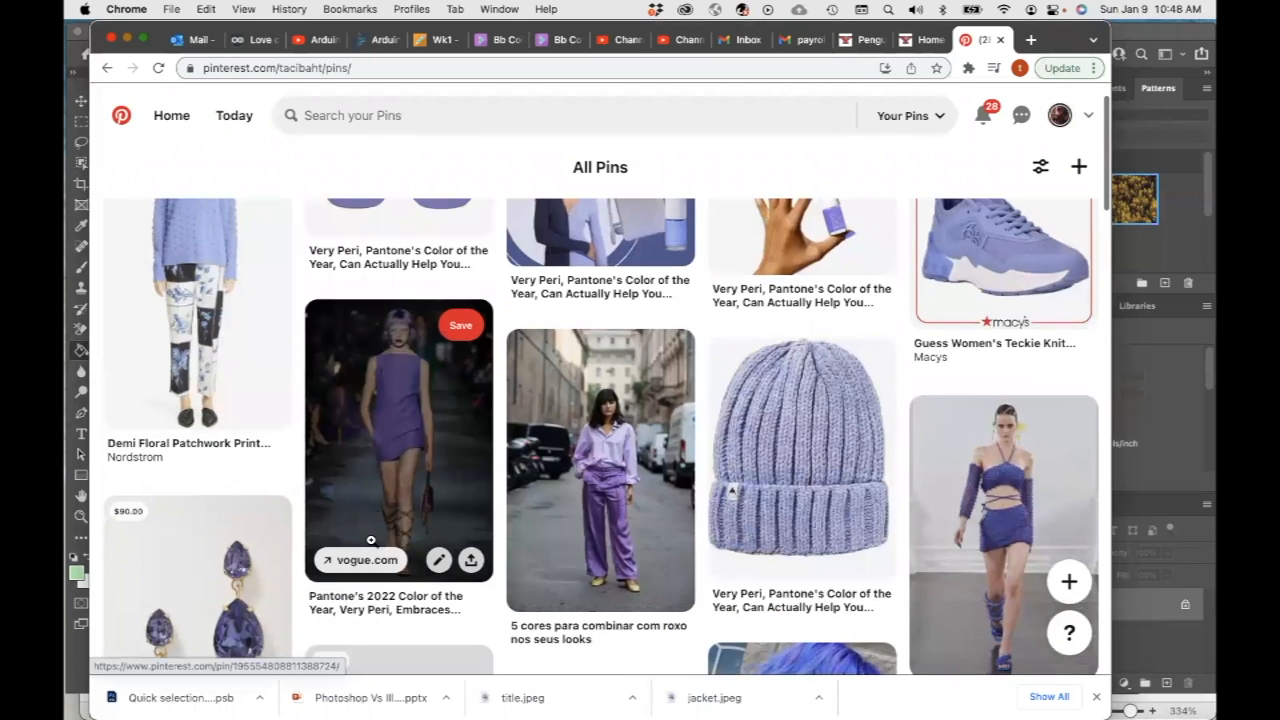
scroll(371, 540, up, 2)
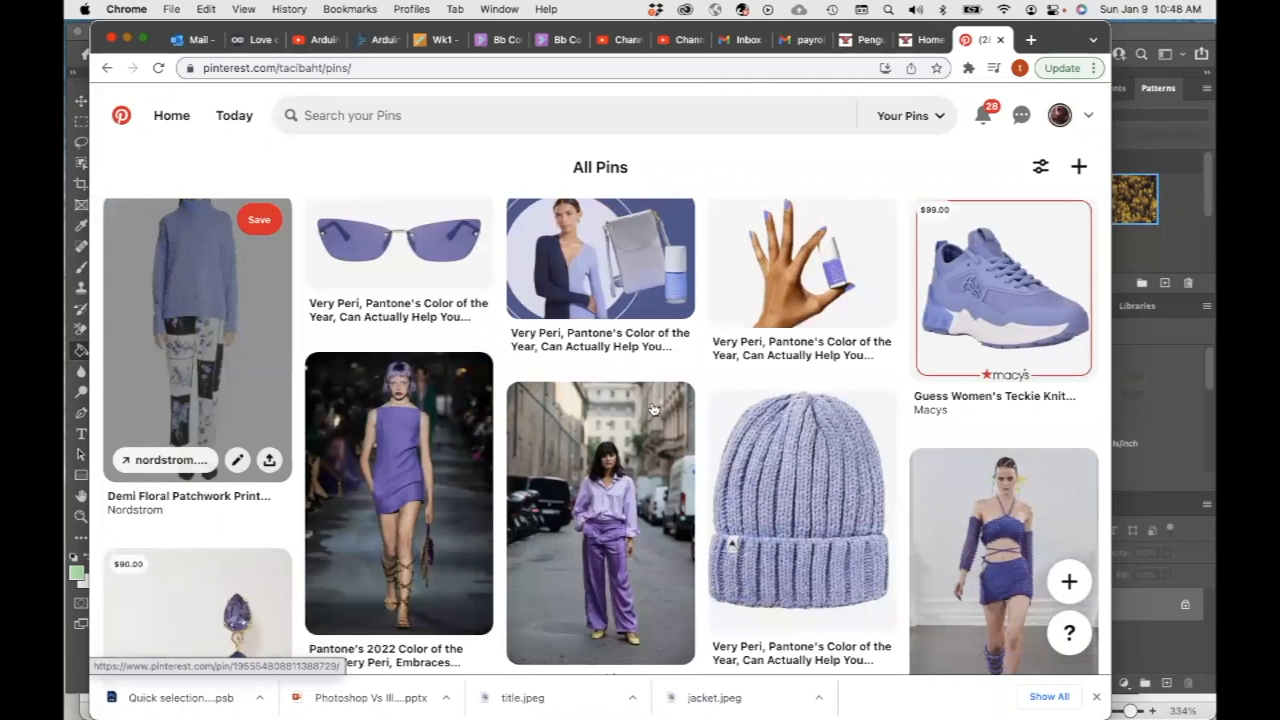
scroll(649, 407, down, 2)
scroll(649, 407, up, 3)
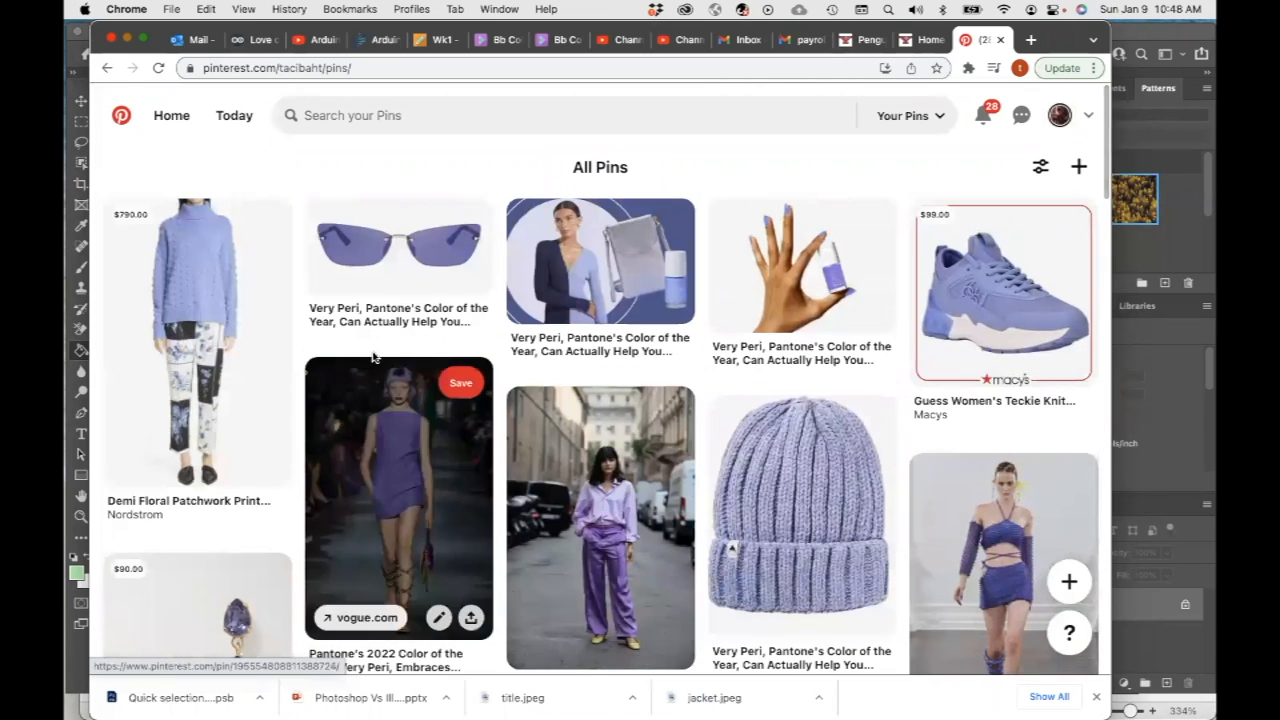
Copy the image of the blue sweater and floral patchwork pants pin, and switch back to Photoshop.
right_click(200, 318)
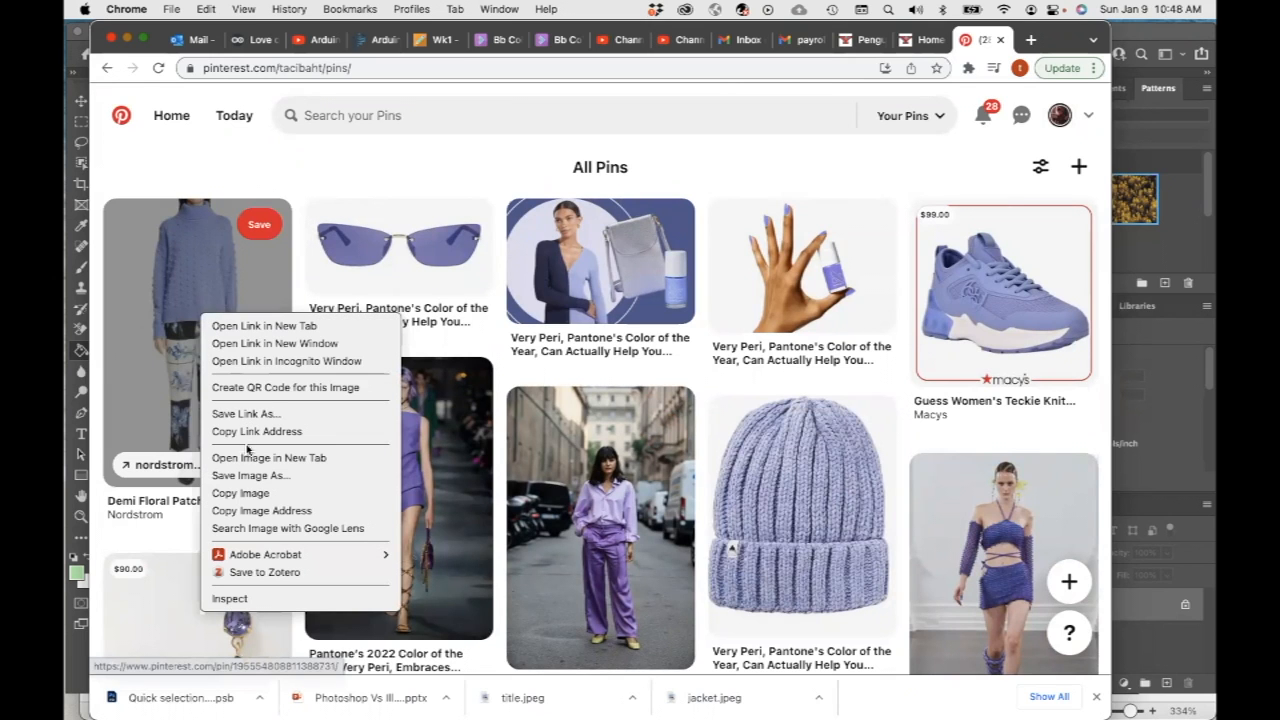
click(249, 493)
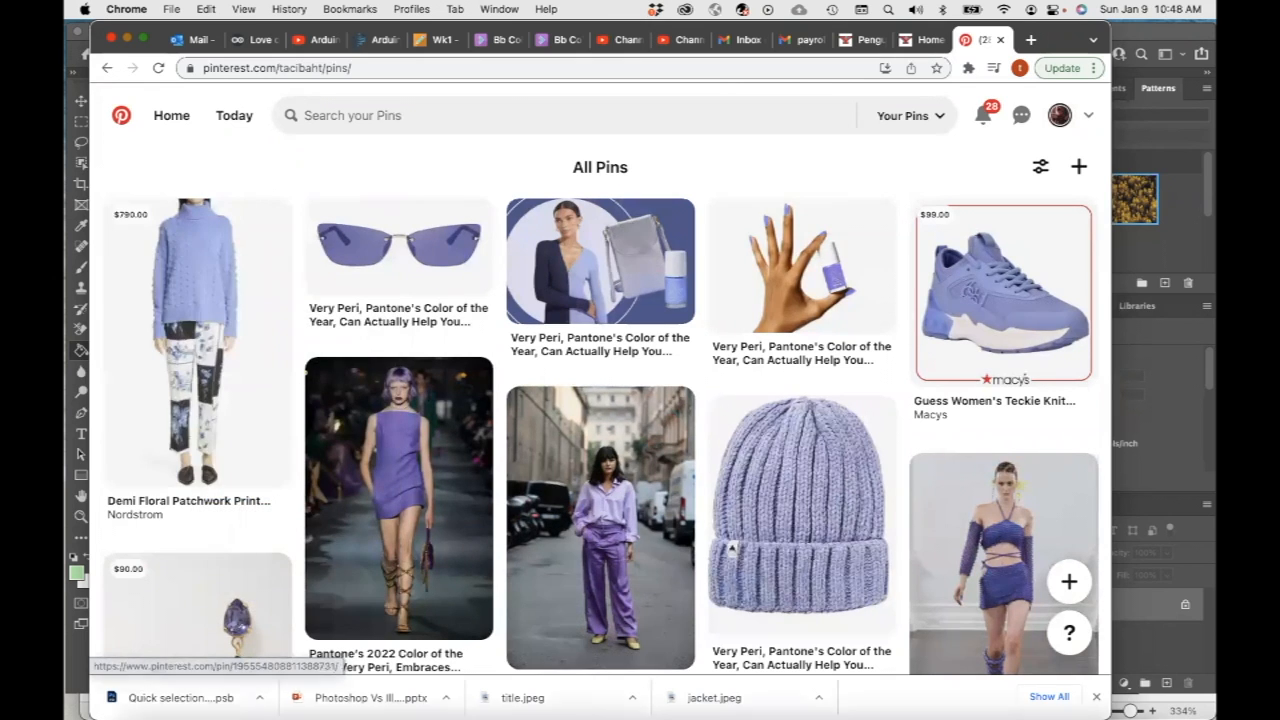
mouse_move(594, 697)
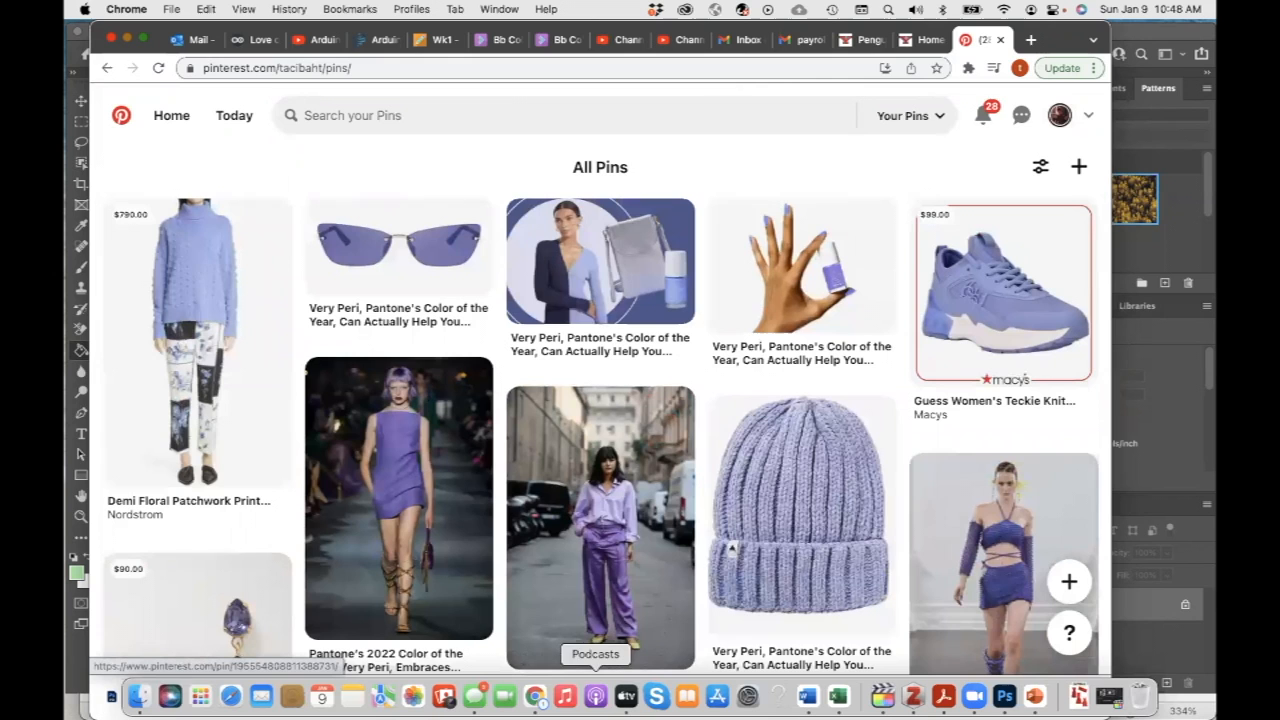
click(1005, 697)
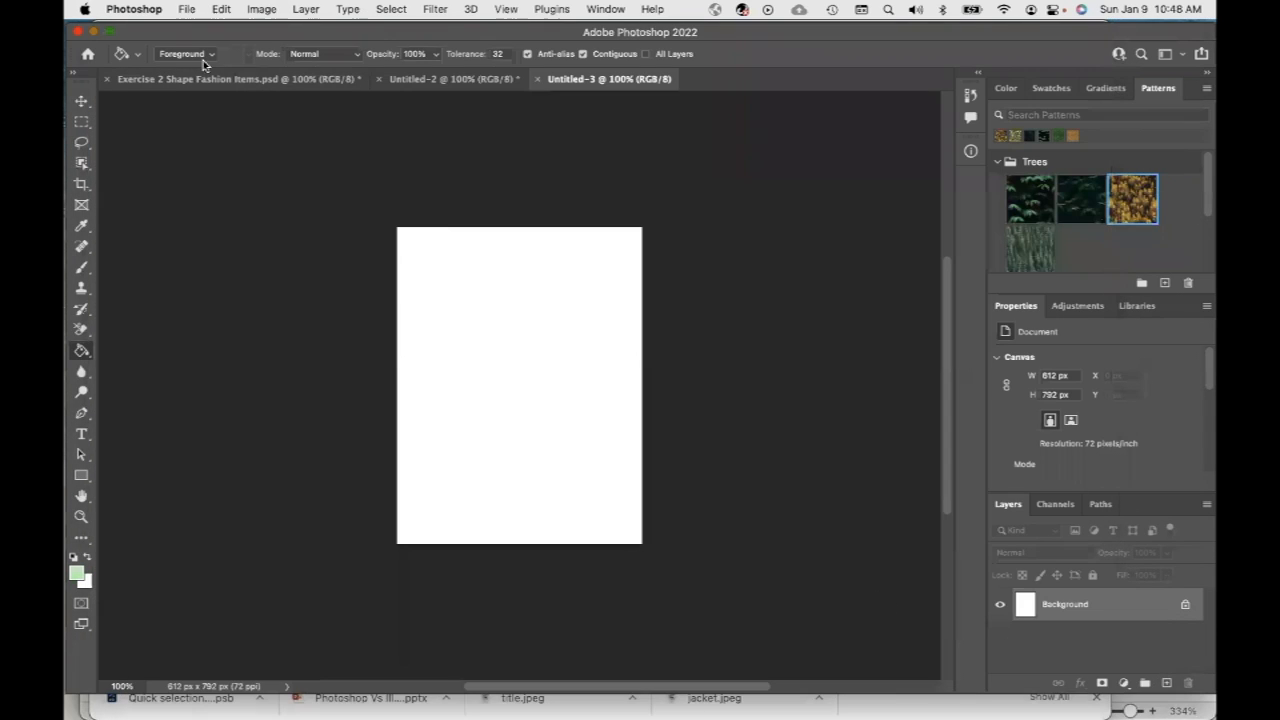
Create a 473 x 726 px document from the Clipboard preset and paste the sweater outfit image into it.
click(187, 9)
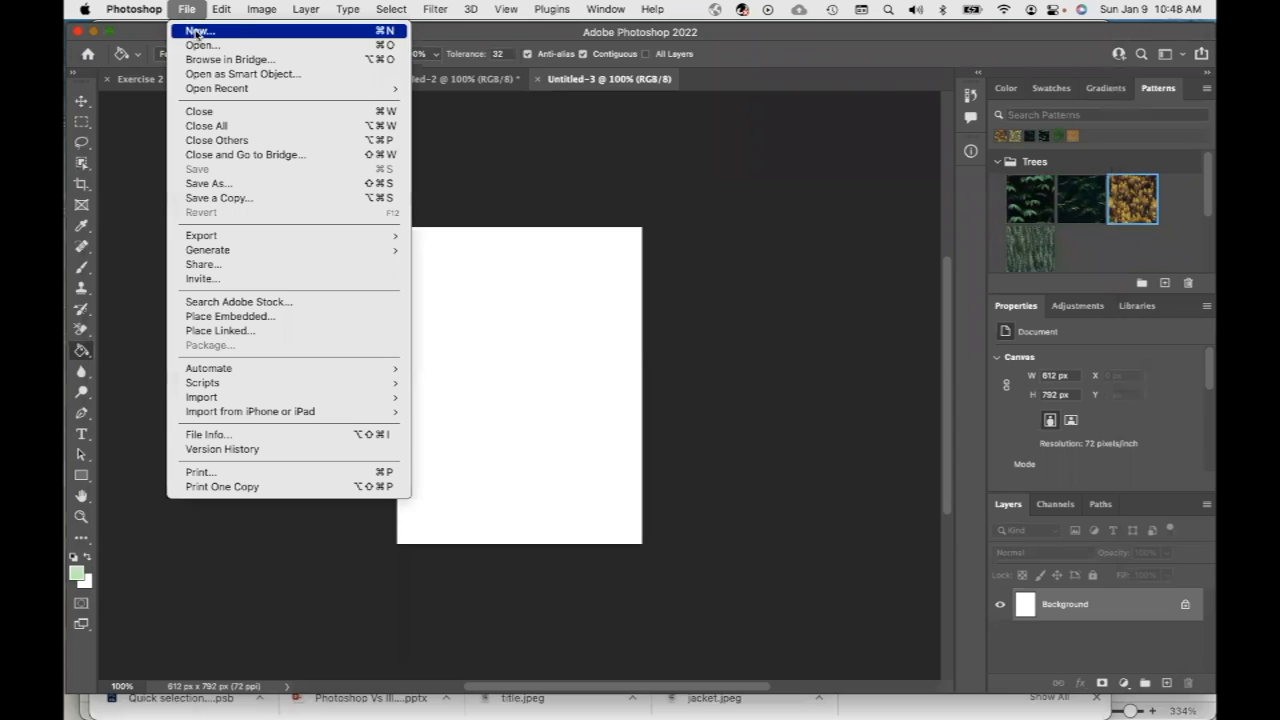
click(210, 31)
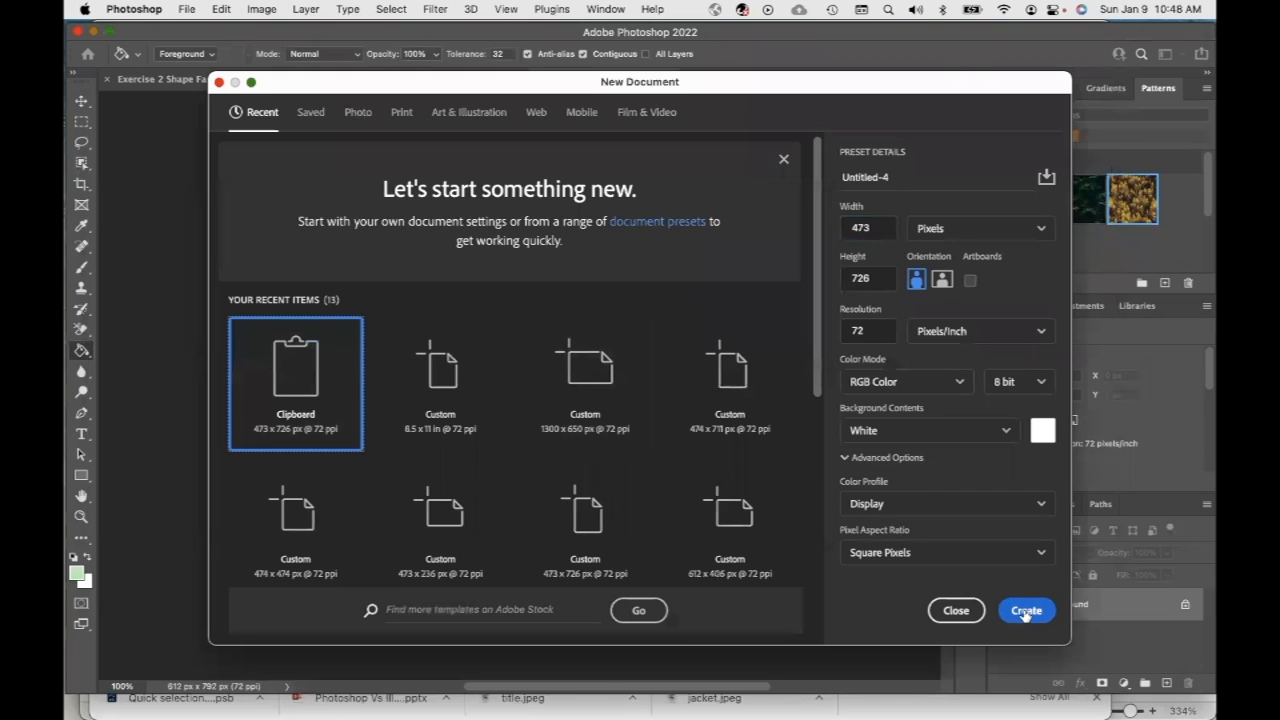
click(1026, 610)
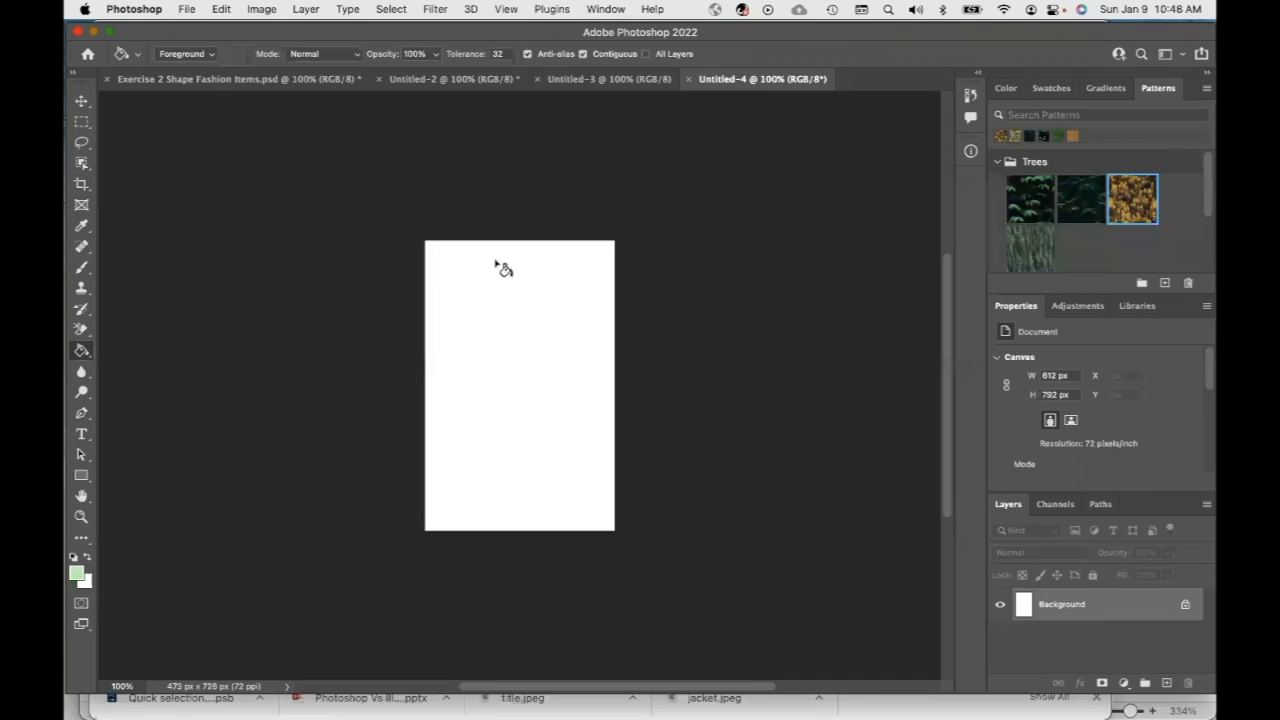
key(super+v)
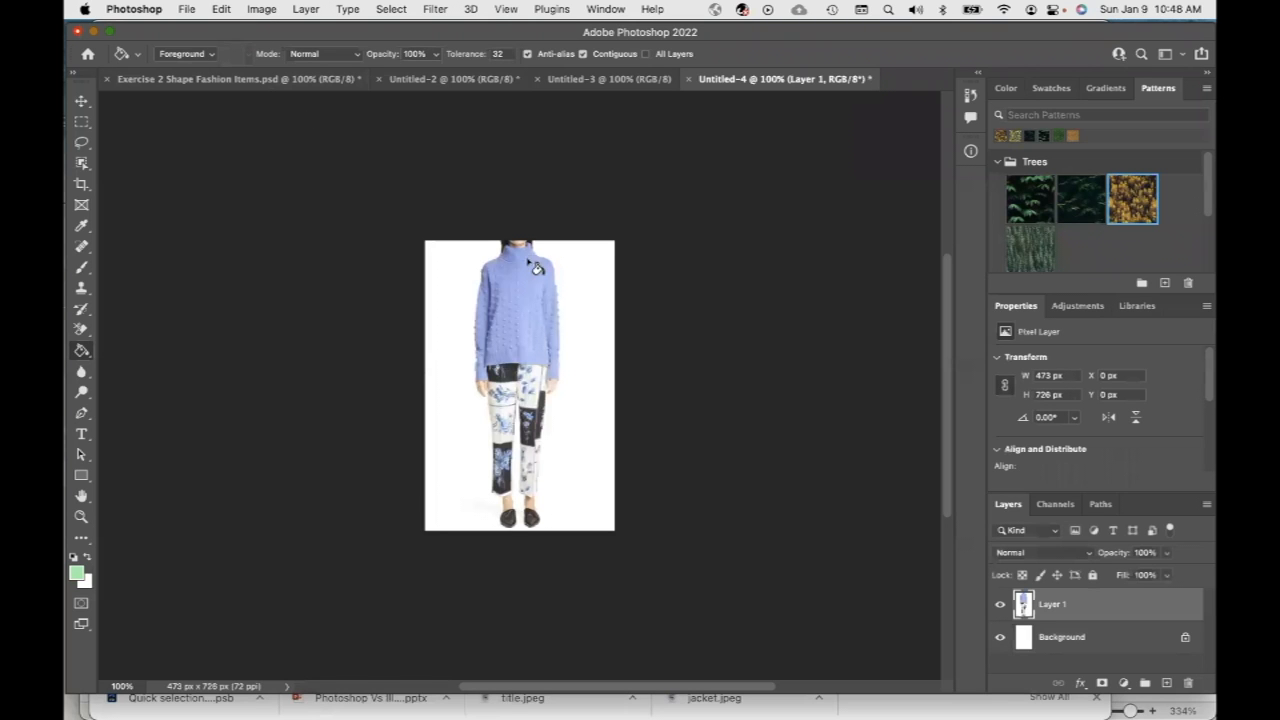
Switch to Google Chrome, copy the purple sunglasses pin's image and return to Photoshop.
mouse_move(656, 700)
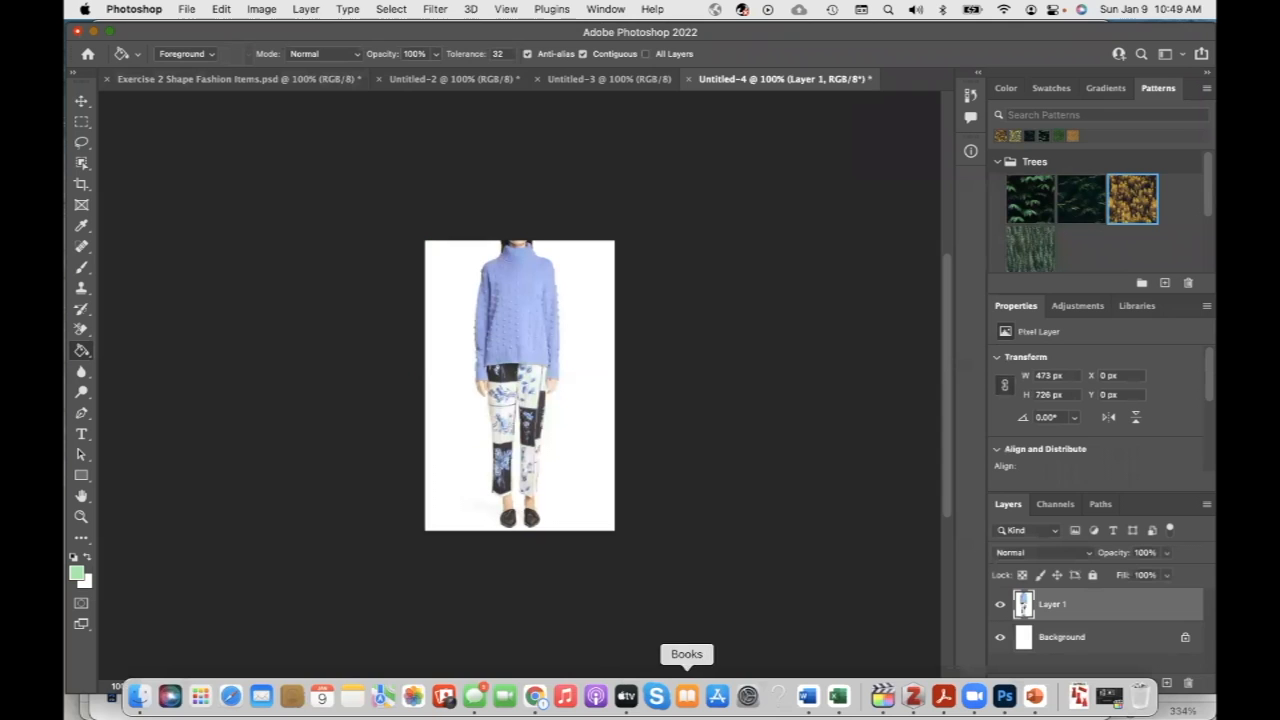
click(536, 695)
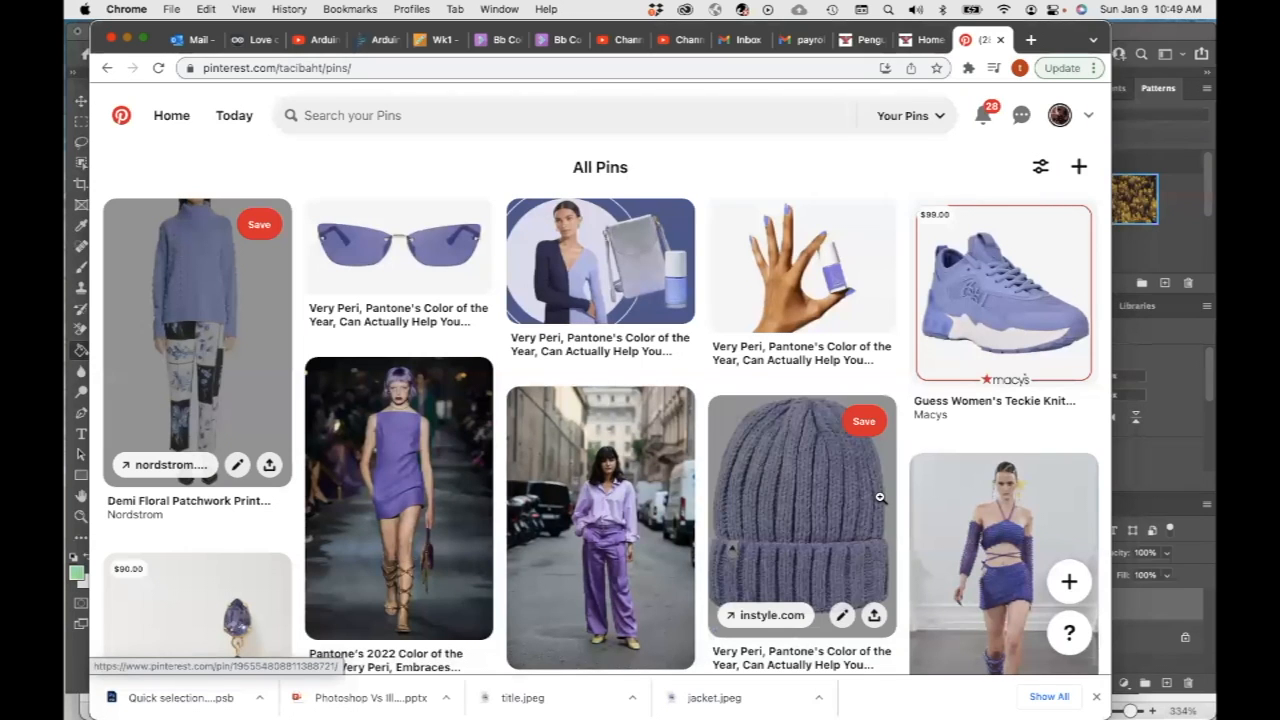
right_click(414, 258)
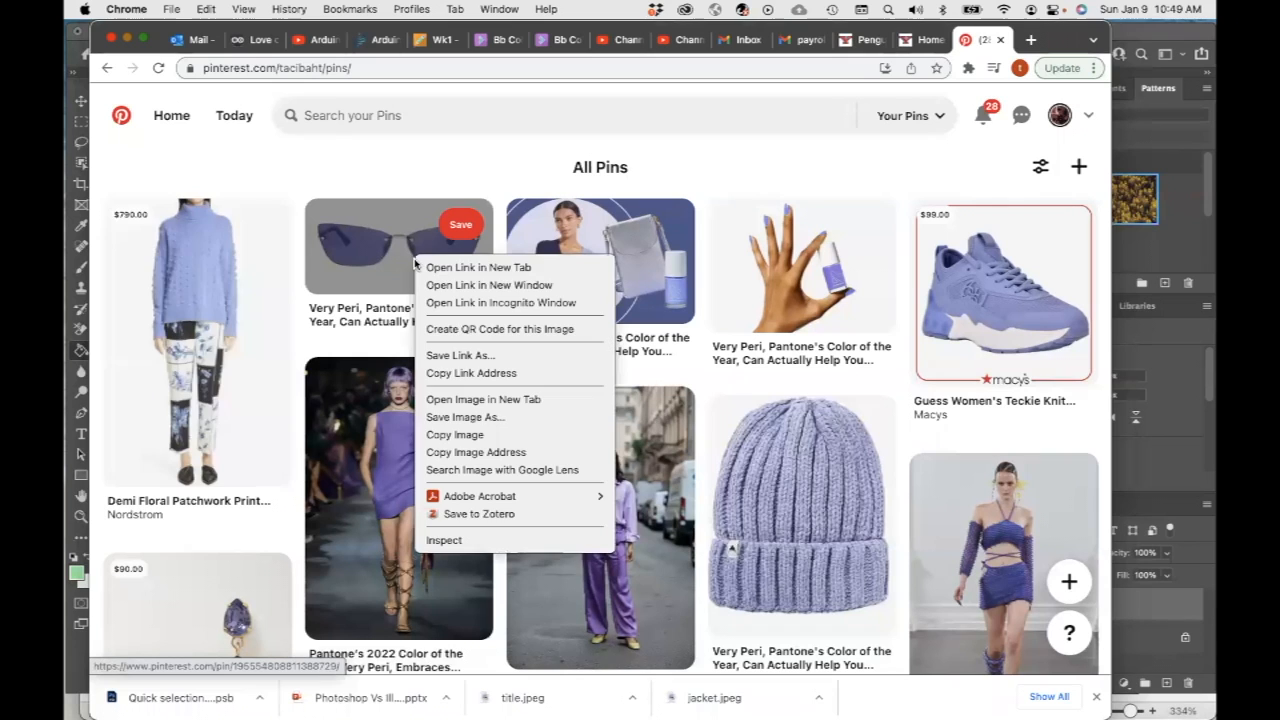
click(470, 435)
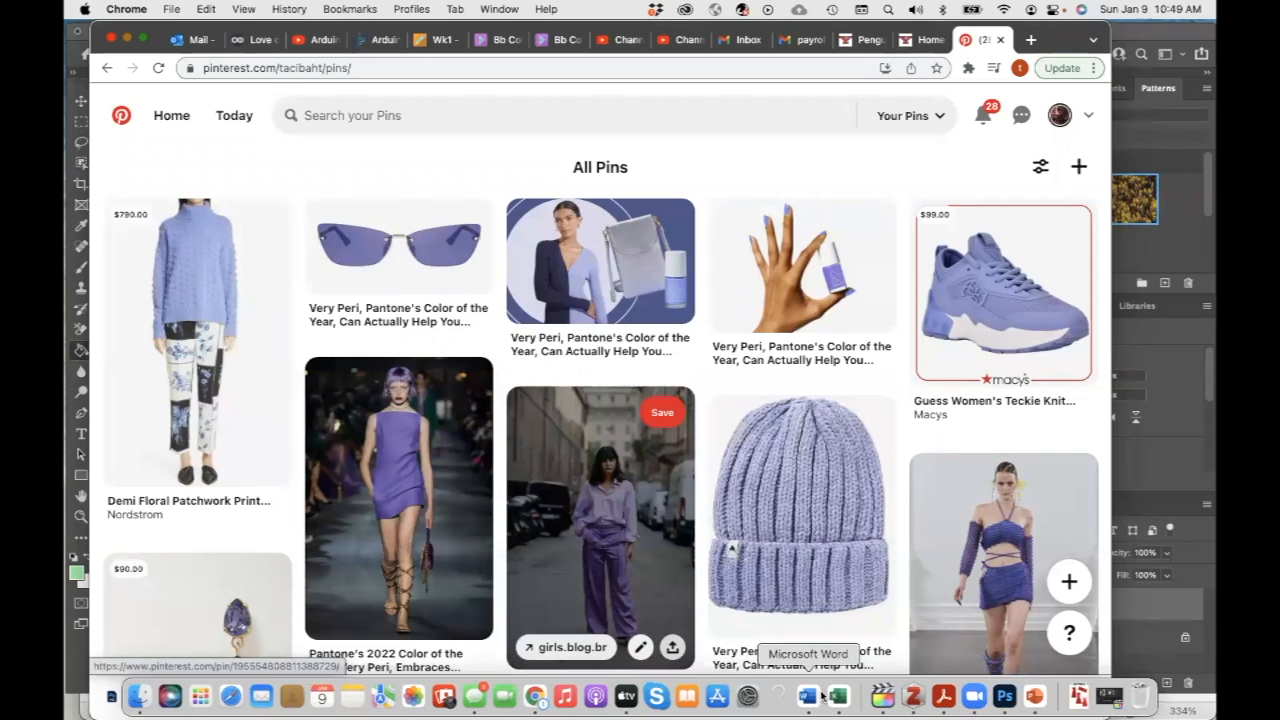
click(1005, 697)
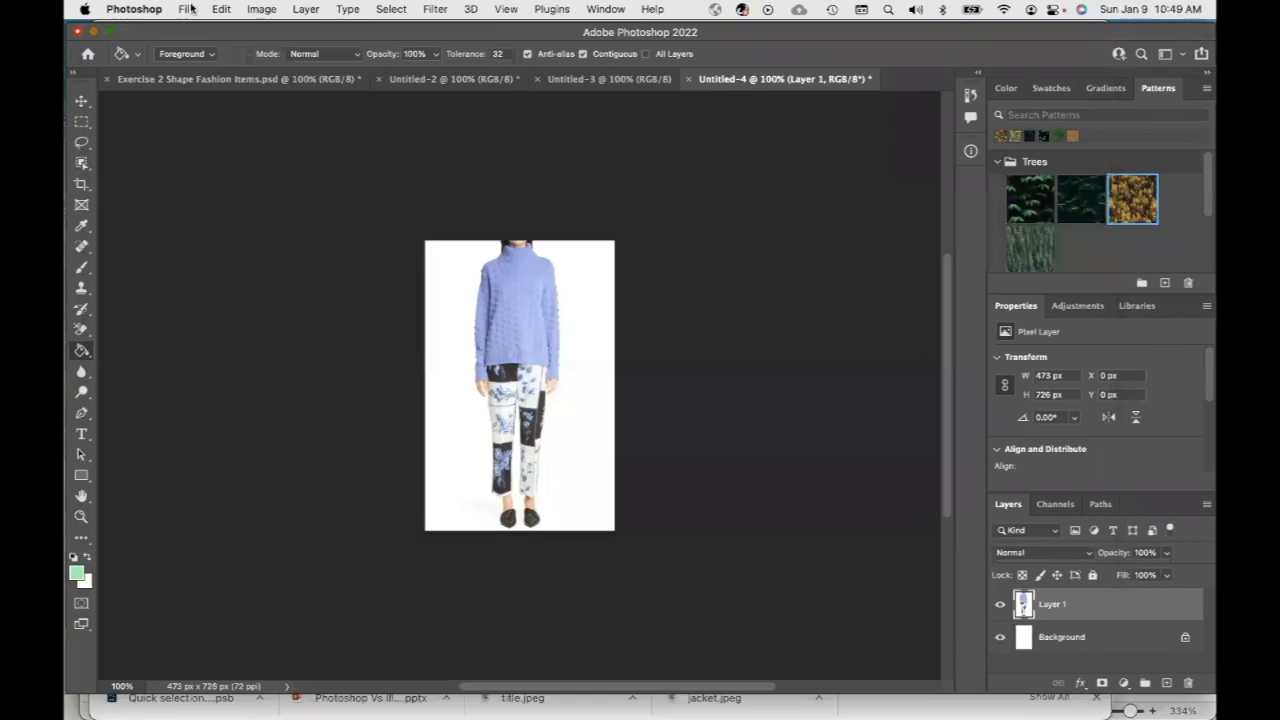
Create a 473 x 236 px document from the Clipboard preset and paste the sunglasses image into it.
click(187, 9)
click(192, 33)
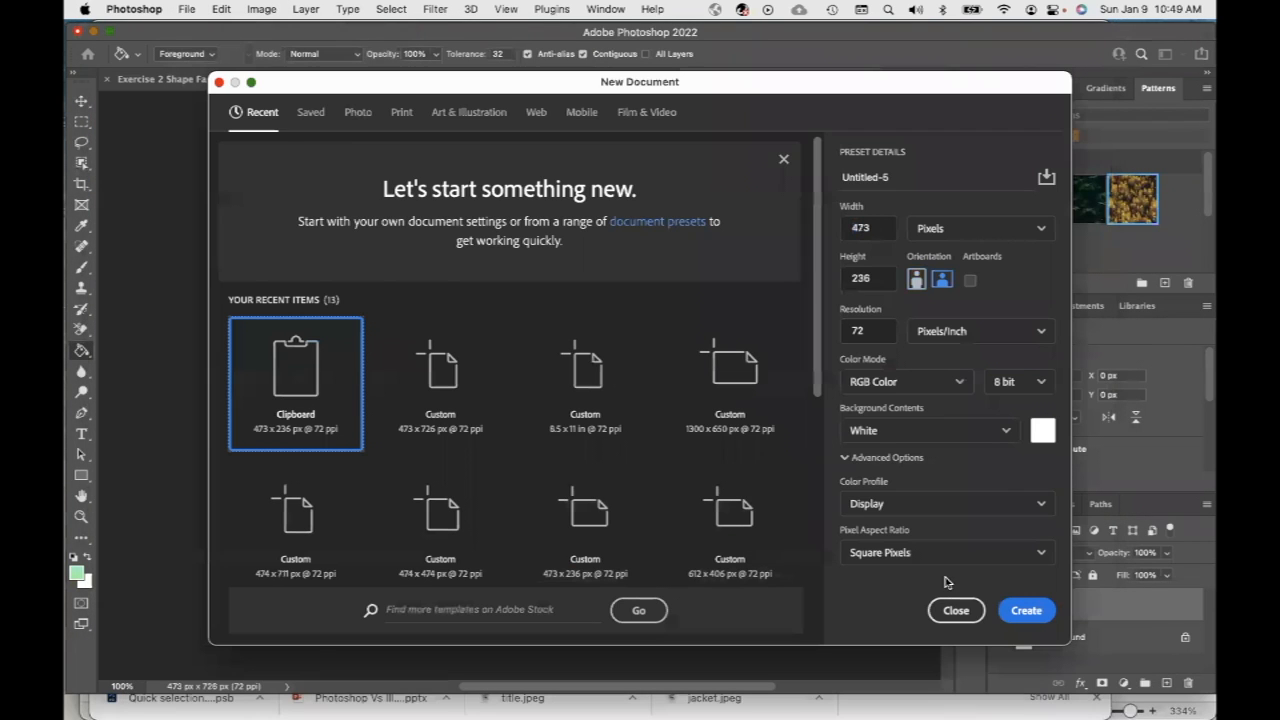
click(1026, 610)
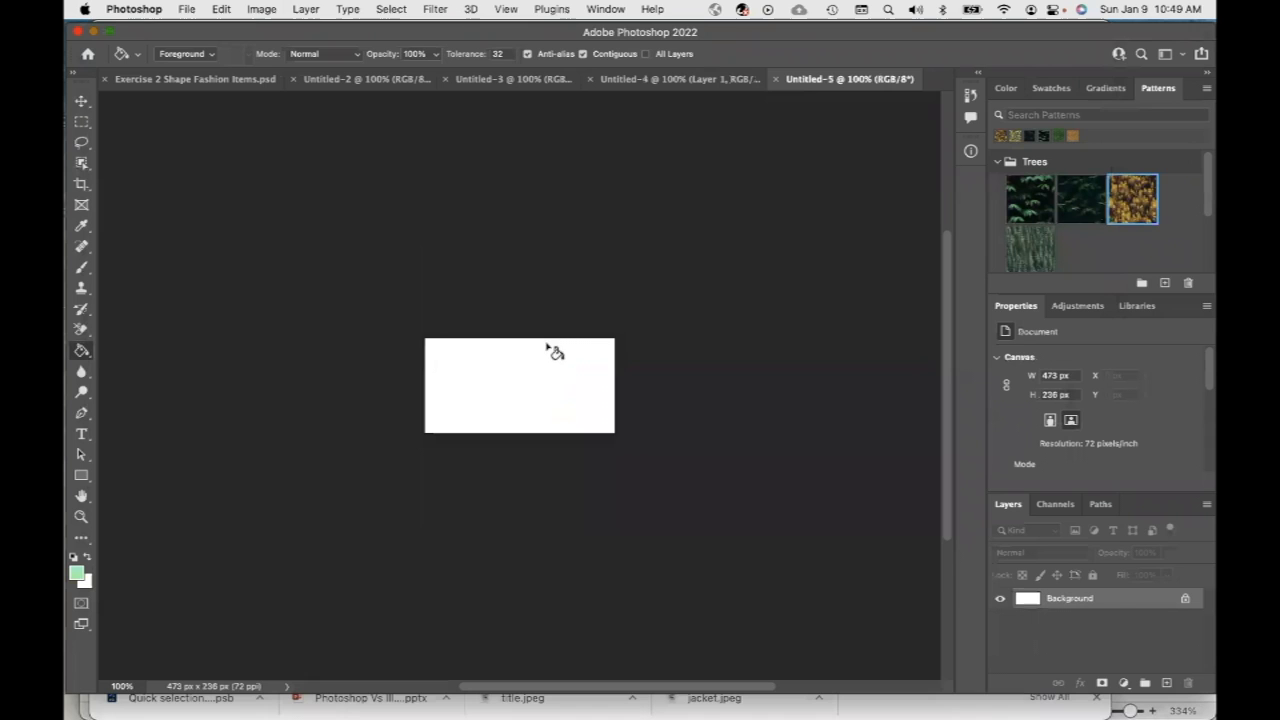
key(super+v)
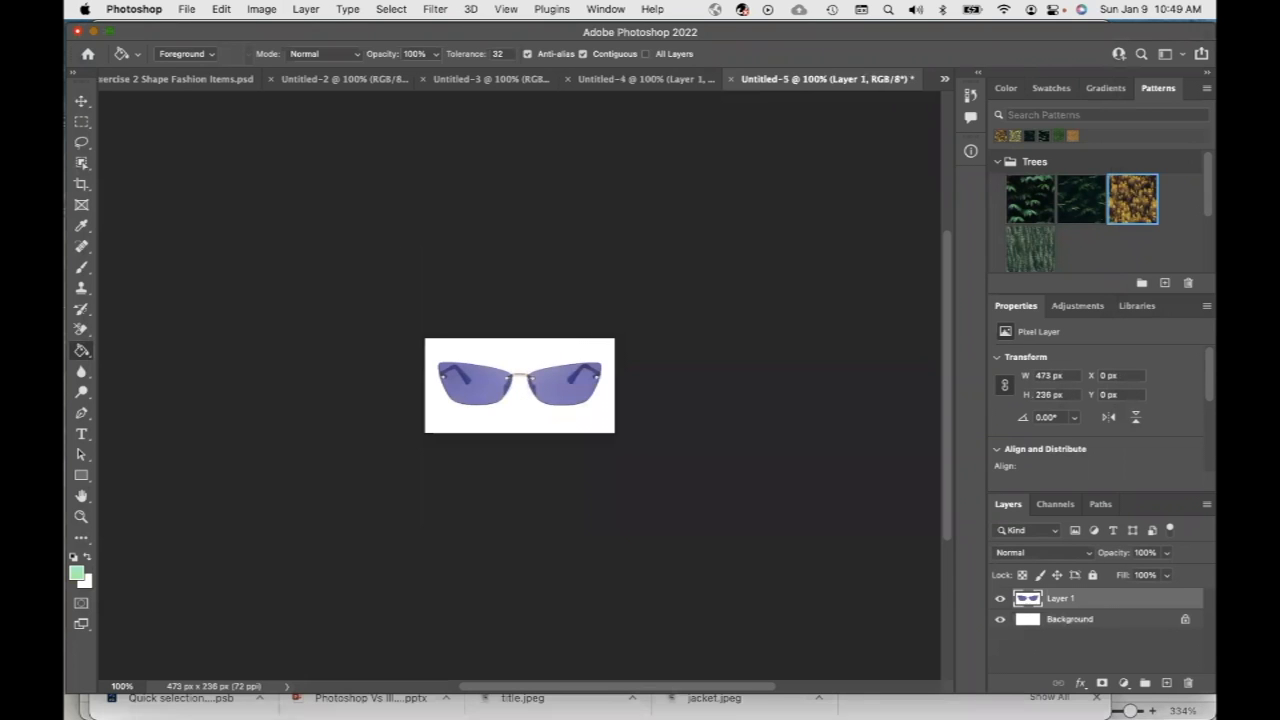
Copy the knit beanie image from Pinterest in Chrome and paste it into a new 474 x 609 px Photoshop document.
click(535, 696)
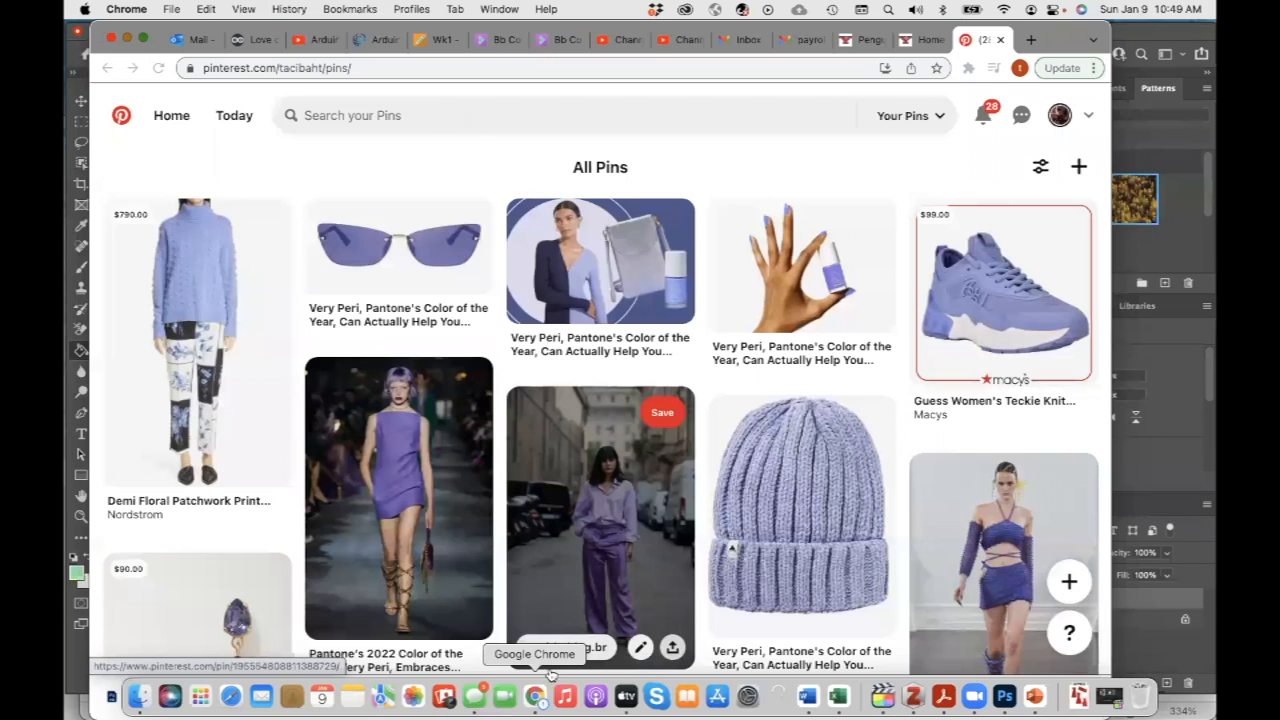
click(1005, 696)
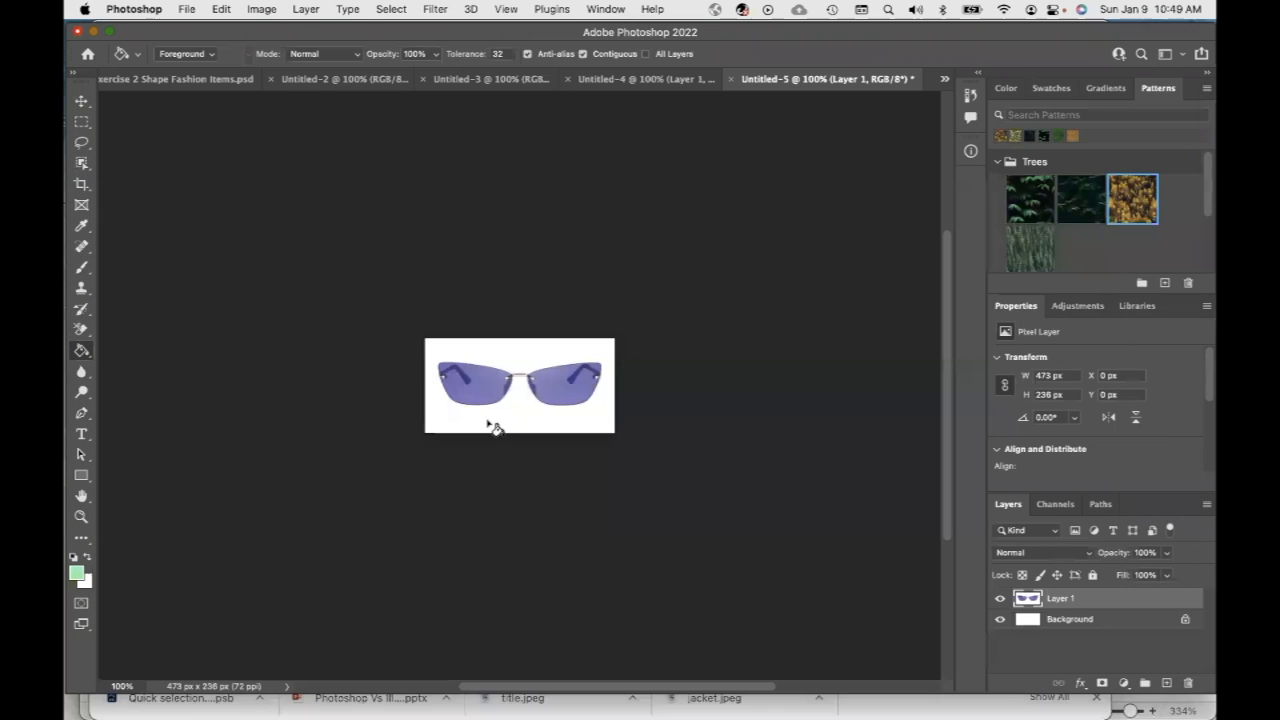
click(183, 9)
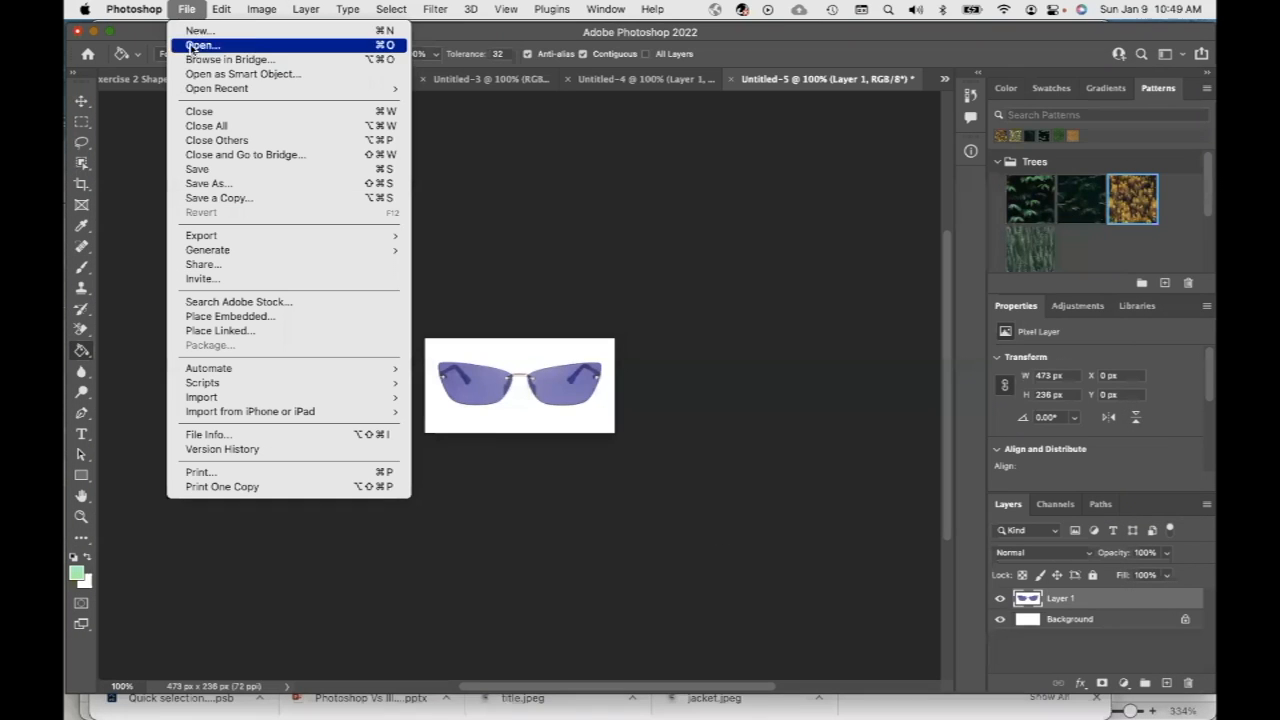
click(197, 33)
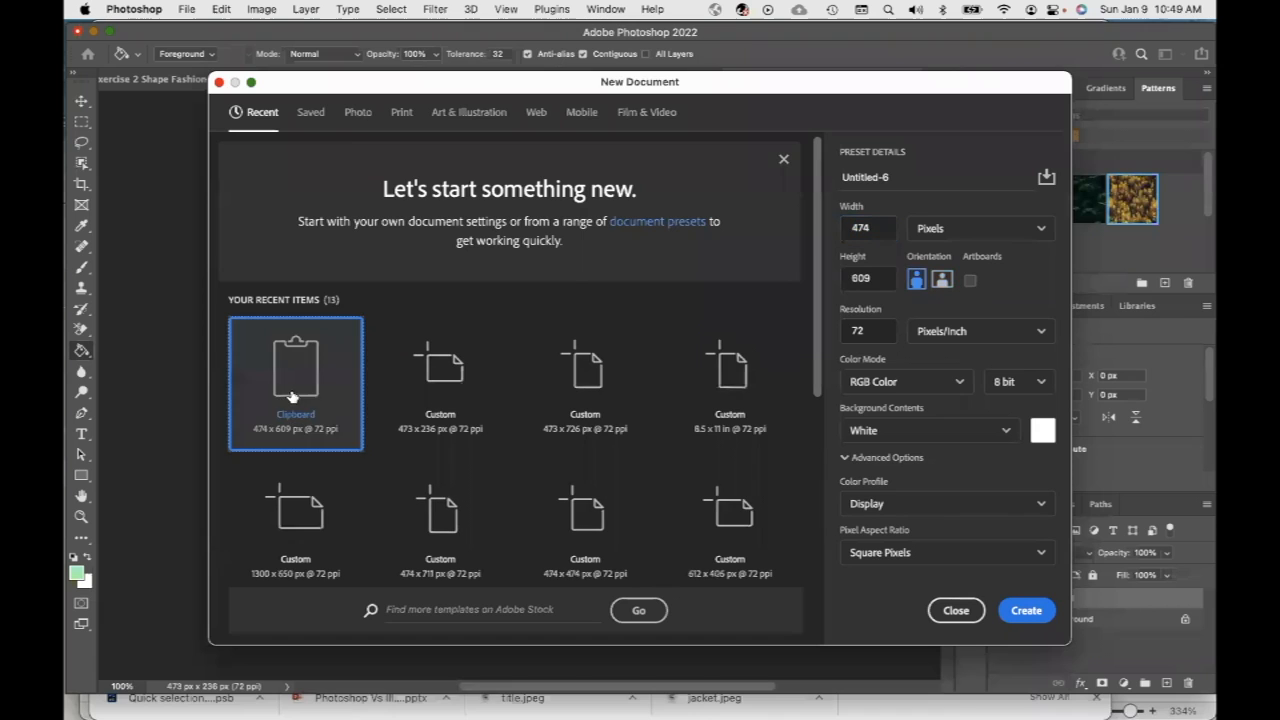
click(1026, 612)
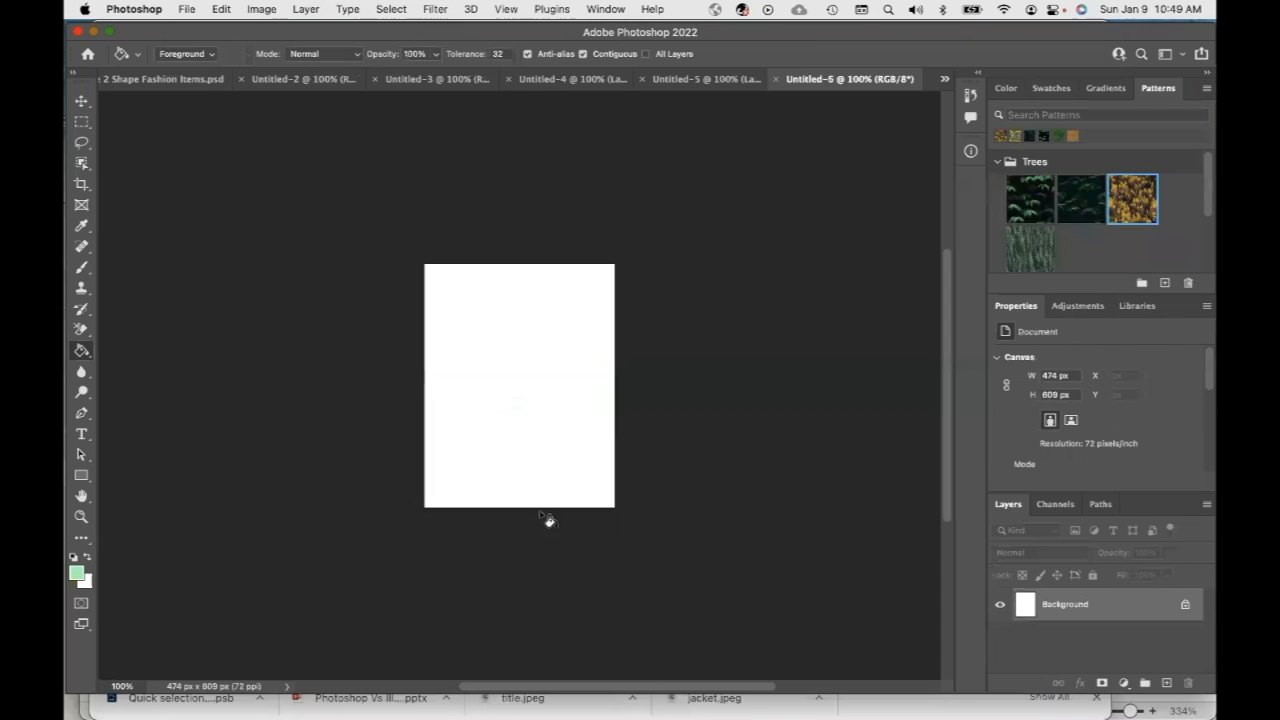
key(super+v)
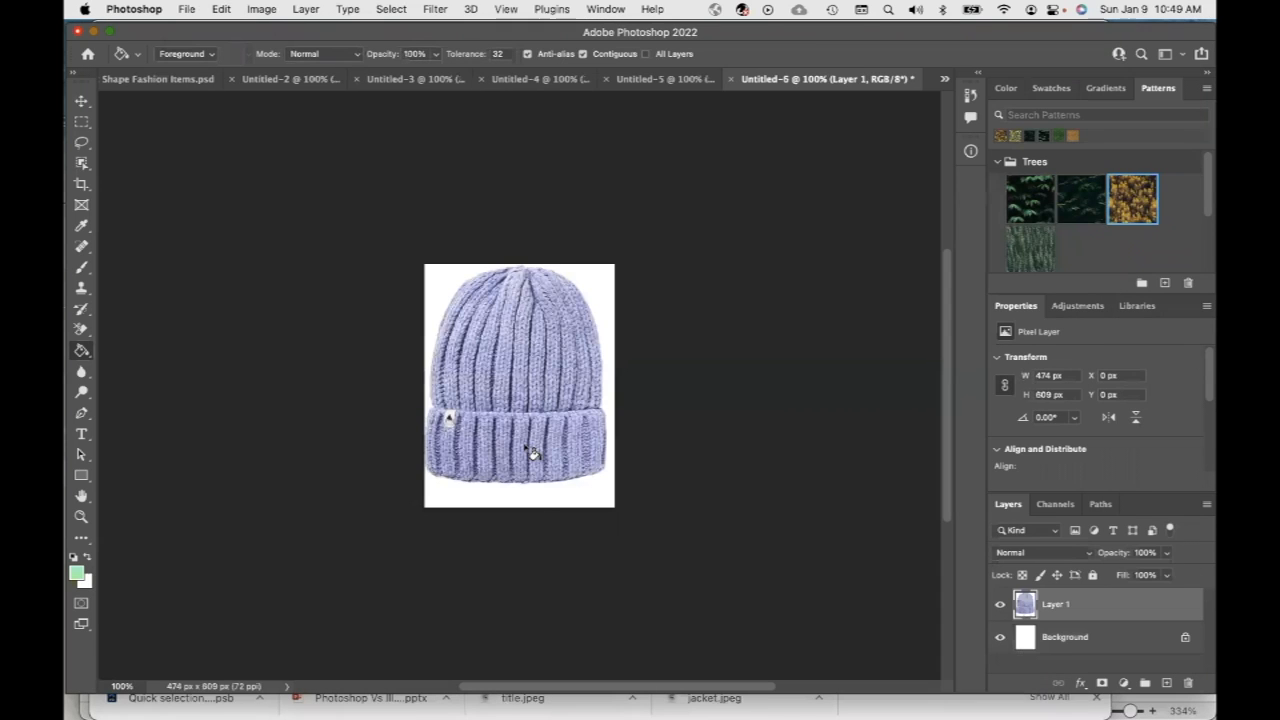
click(188, 12)
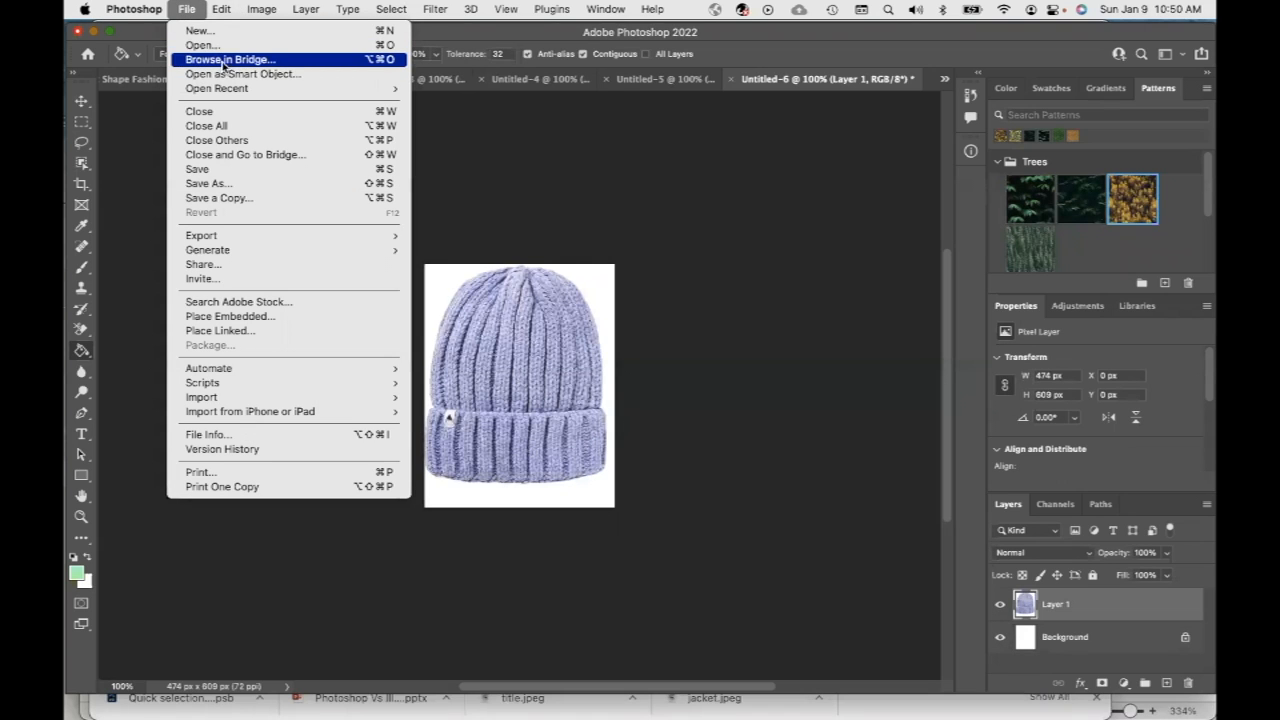
click(845, 582)
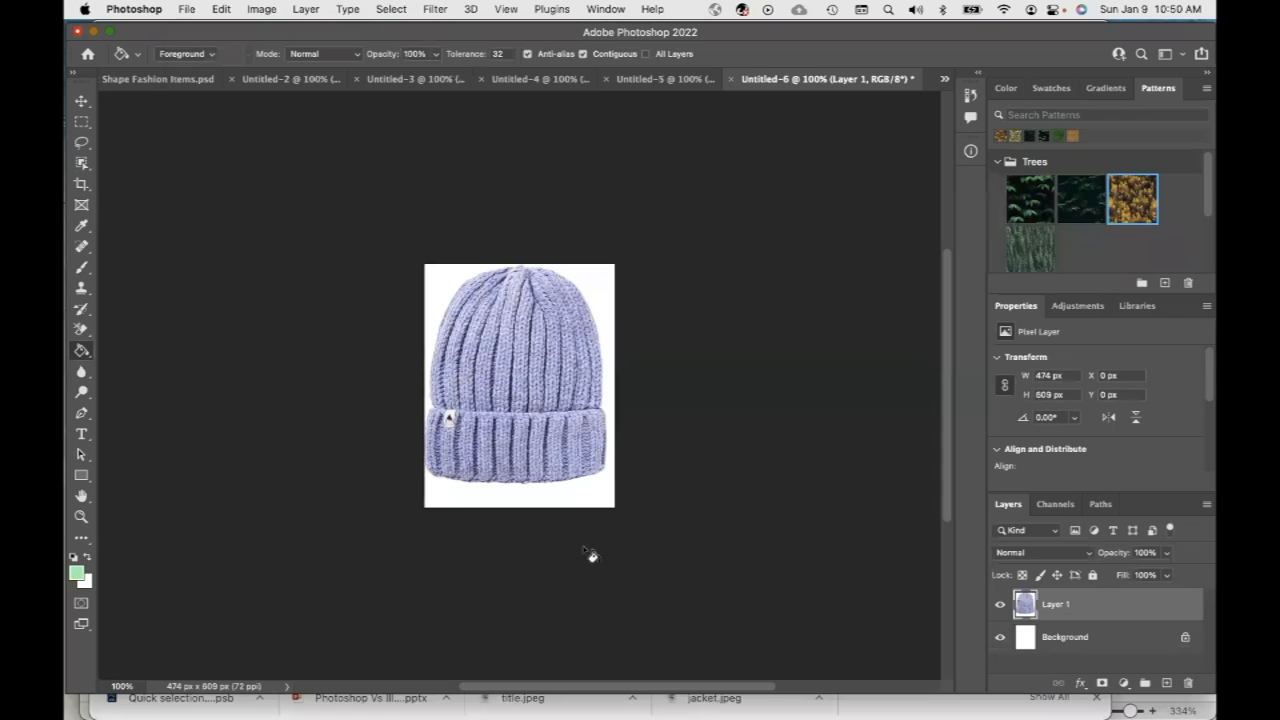
Switch to Google Chrome, copy the purple double-tear crystal earrings pin's image and return to Photoshop.
mouse_move(717, 695)
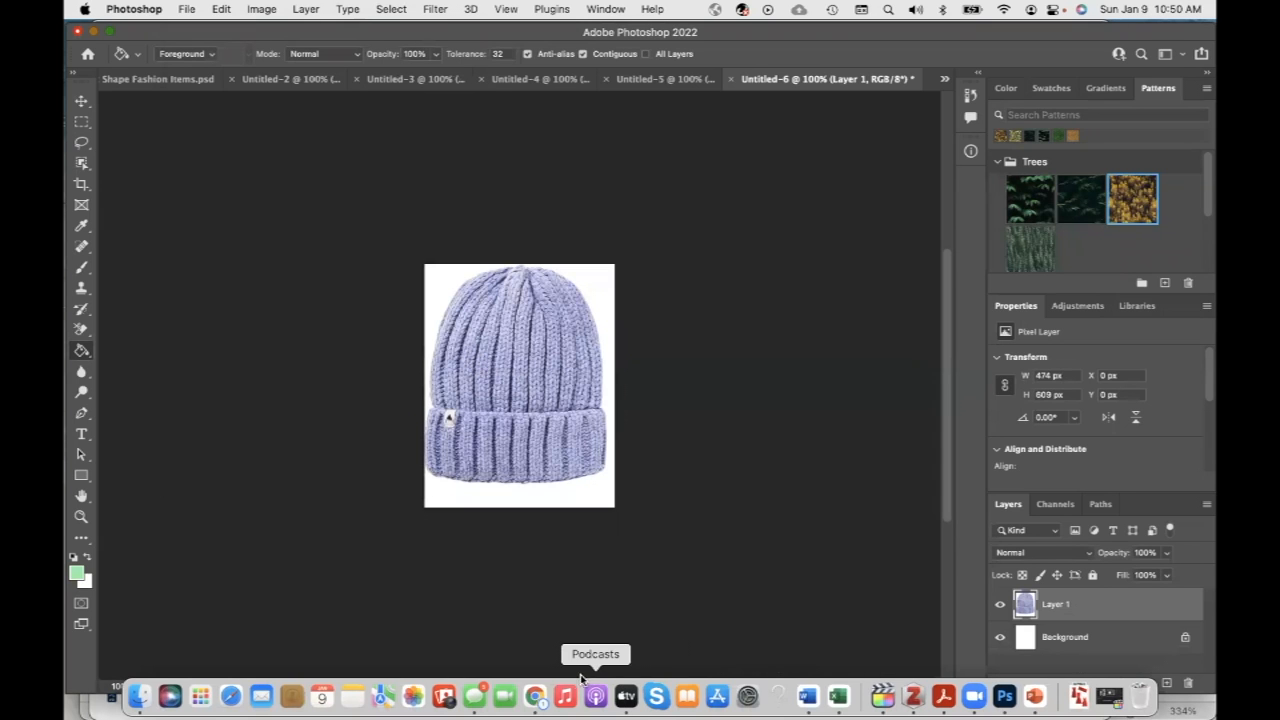
click(533, 695)
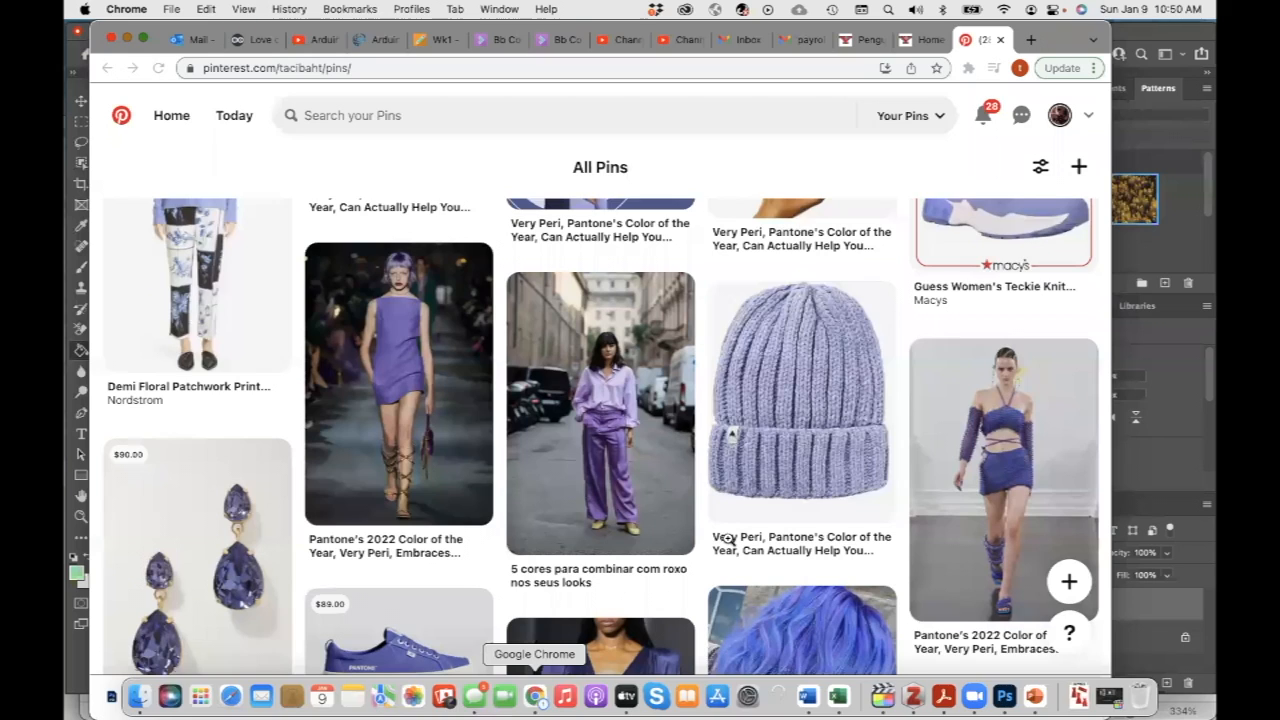
scroll(161, 477, down, 5)
right_click(188, 404)
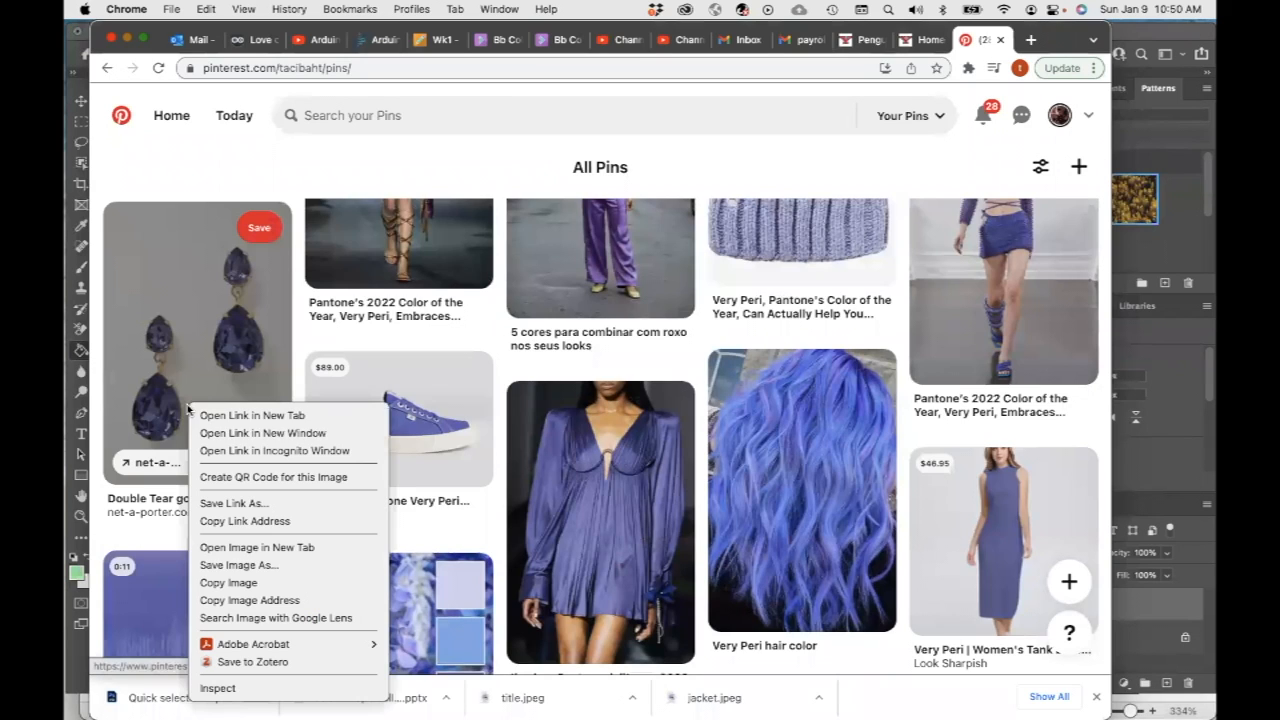
click(255, 583)
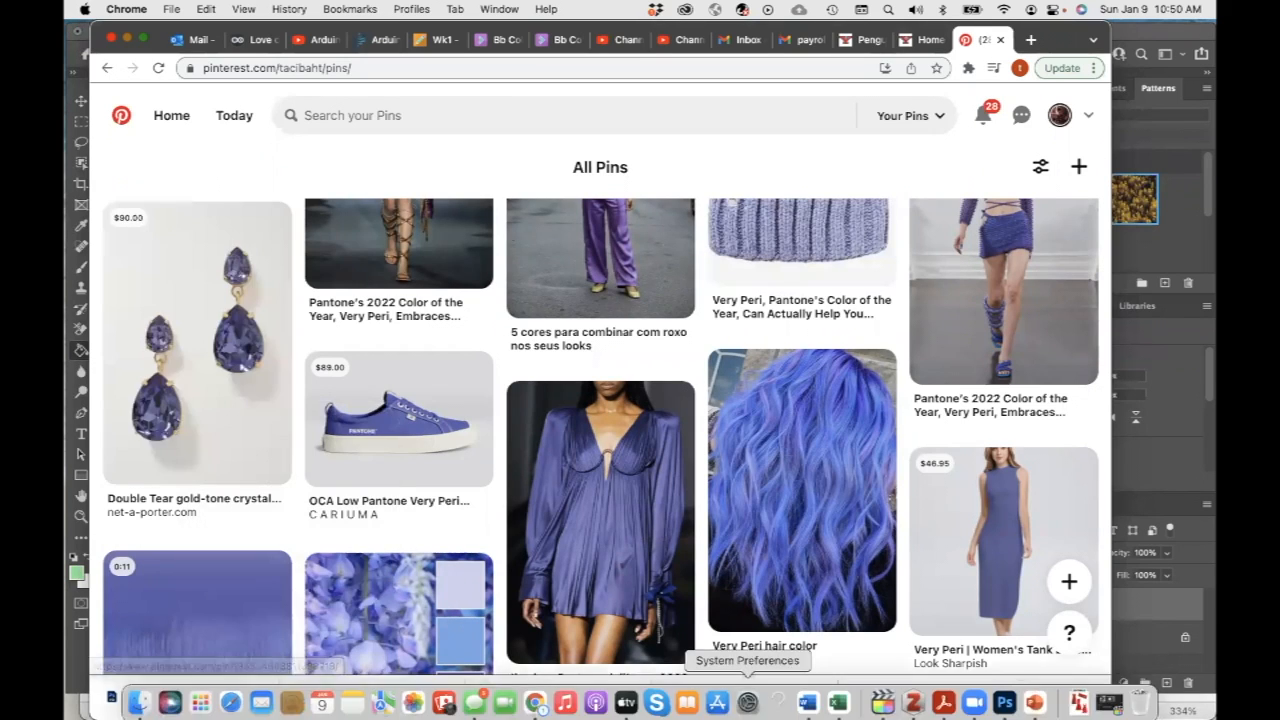
click(1005, 696)
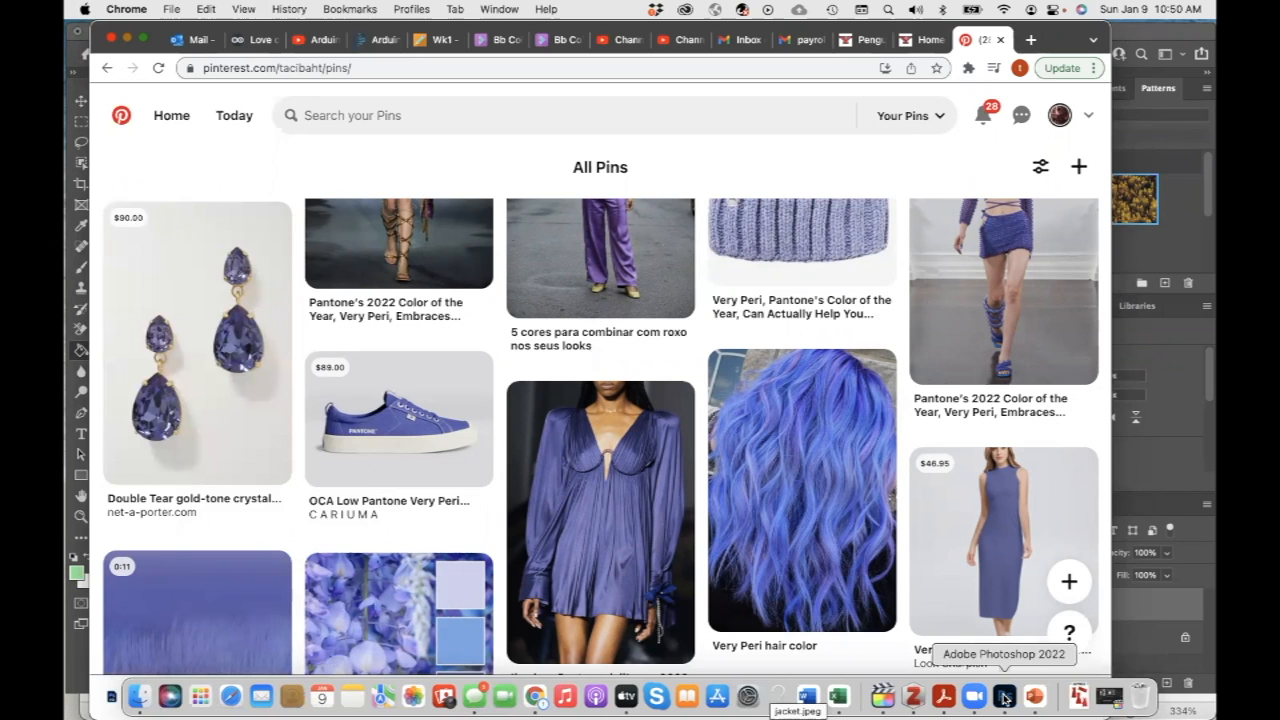
Create a 474 x 711 px document from the Clipboard preset and paste the earrings image into it.
click(186, 9)
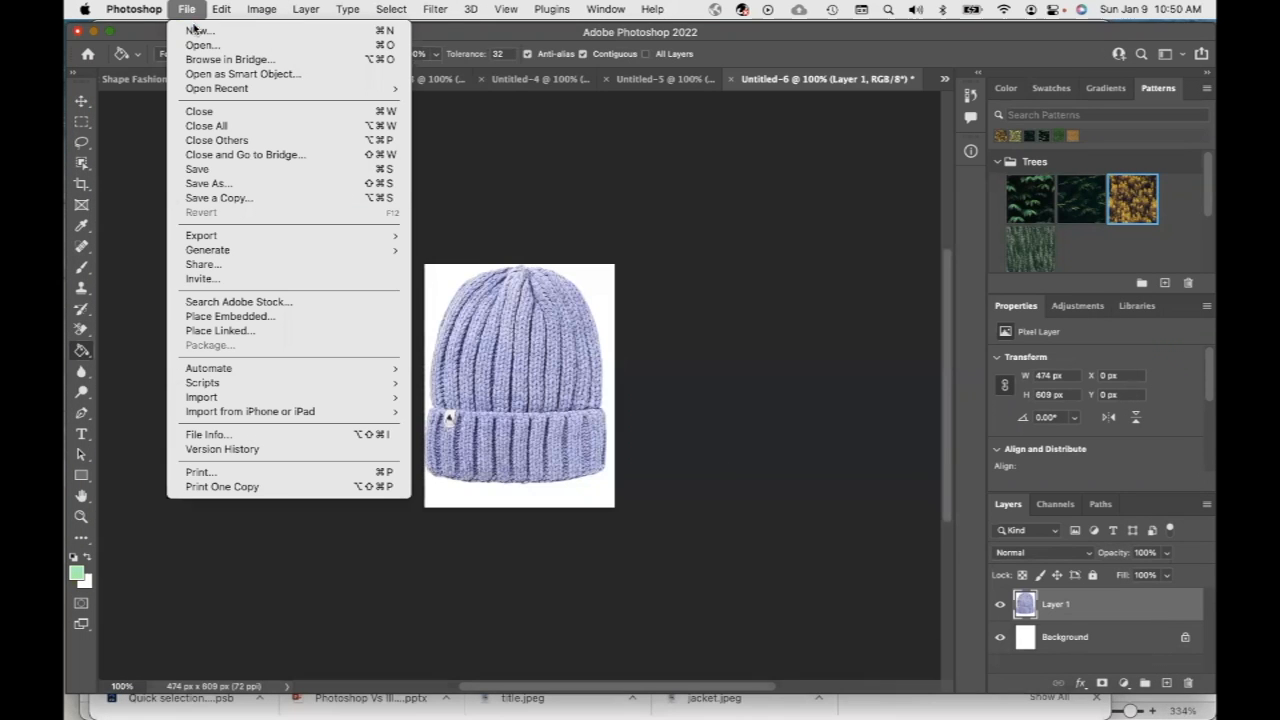
click(743, 409)
key(super+n)
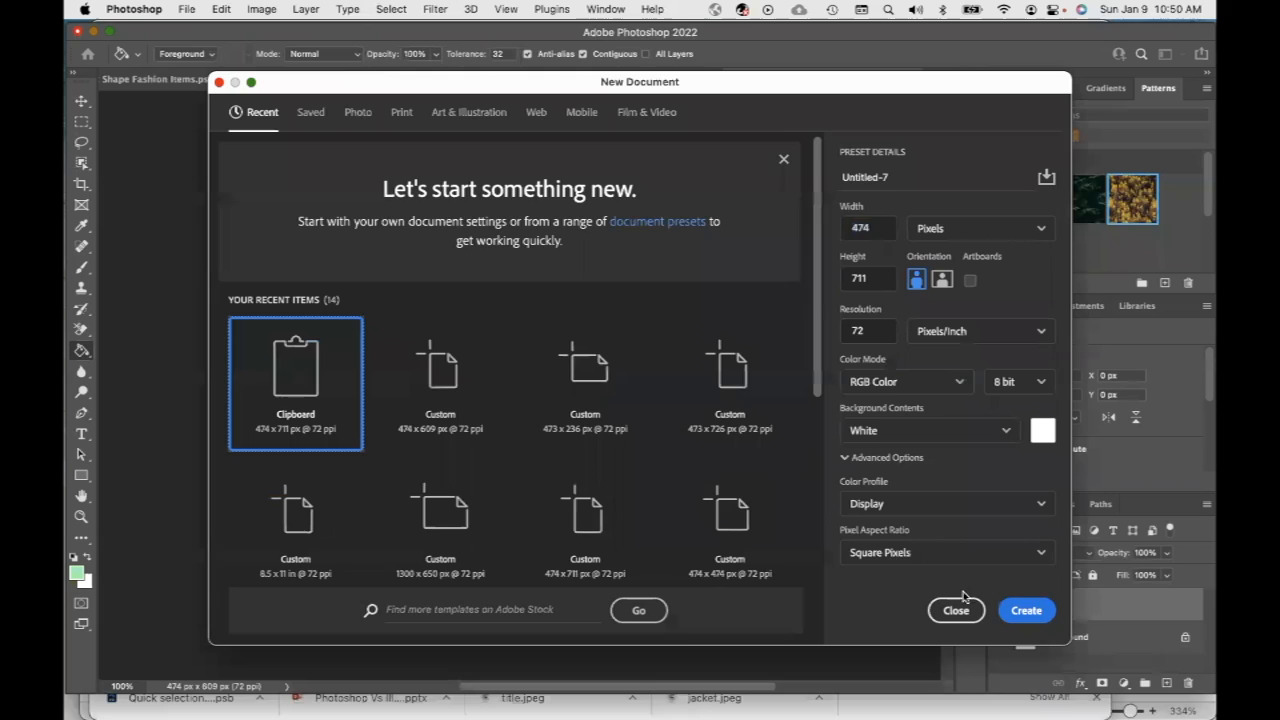
click(1020, 609)
key(super+v)
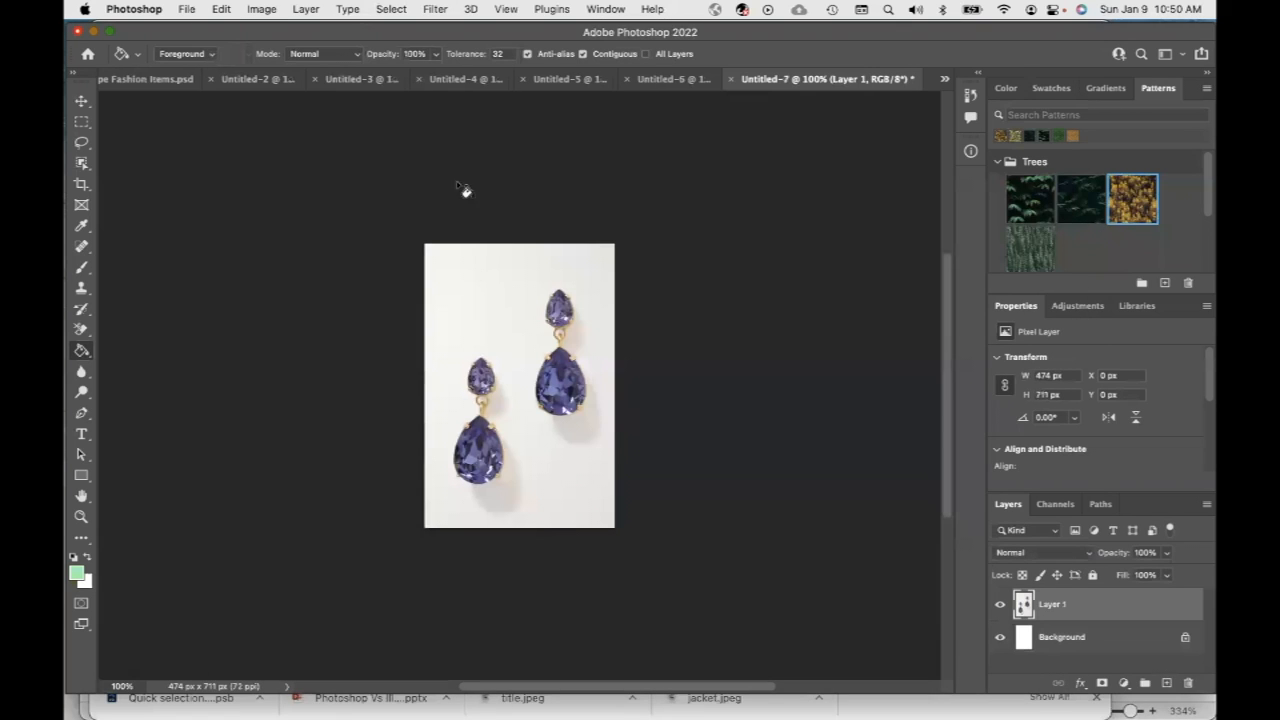
Switch to Google Chrome, copy the purple OCA Low Pantone sneaker pin's image and return to Photoshop.
mouse_move(610, 698)
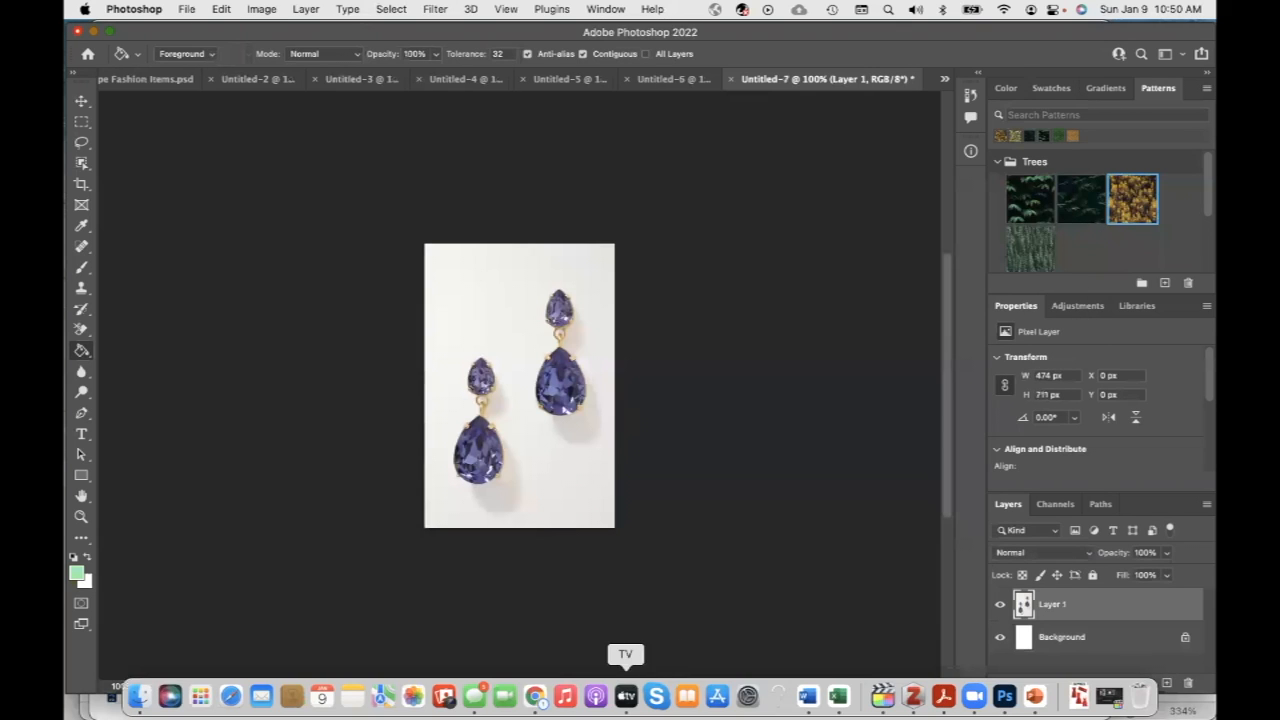
click(535, 697)
scroll(880, 394, down, 2)
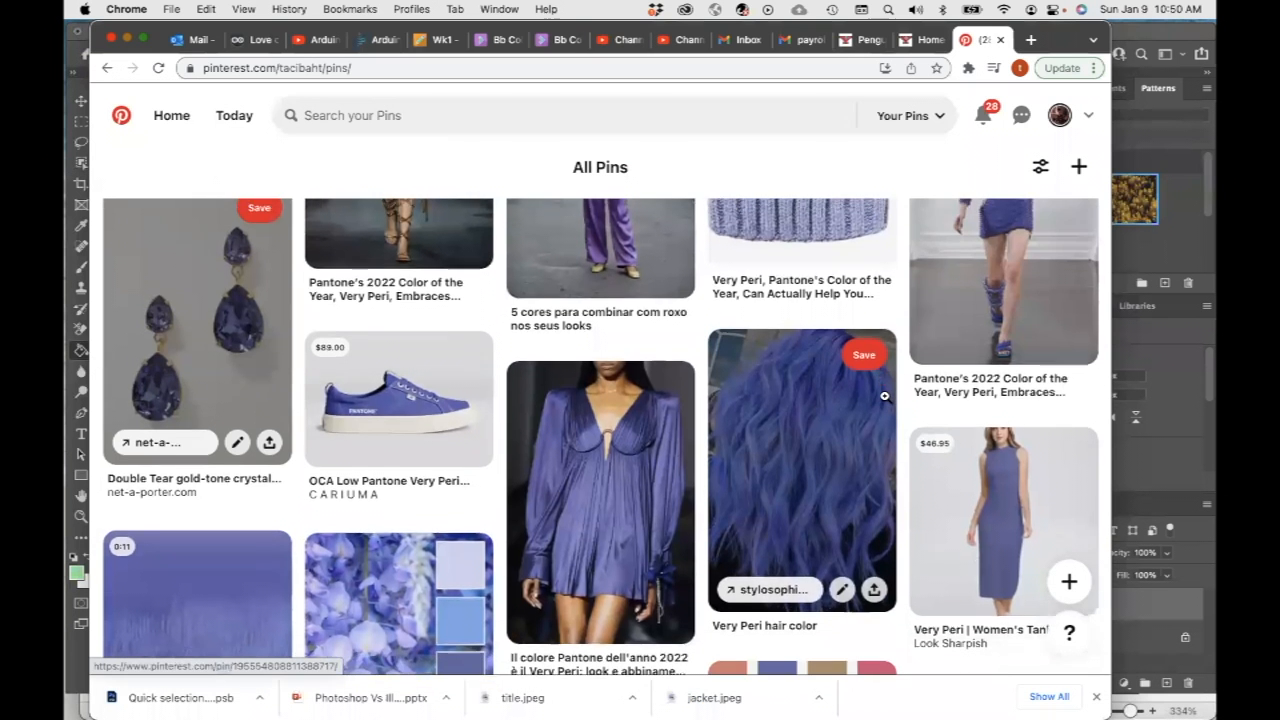
scroll(990, 338, down, 4)
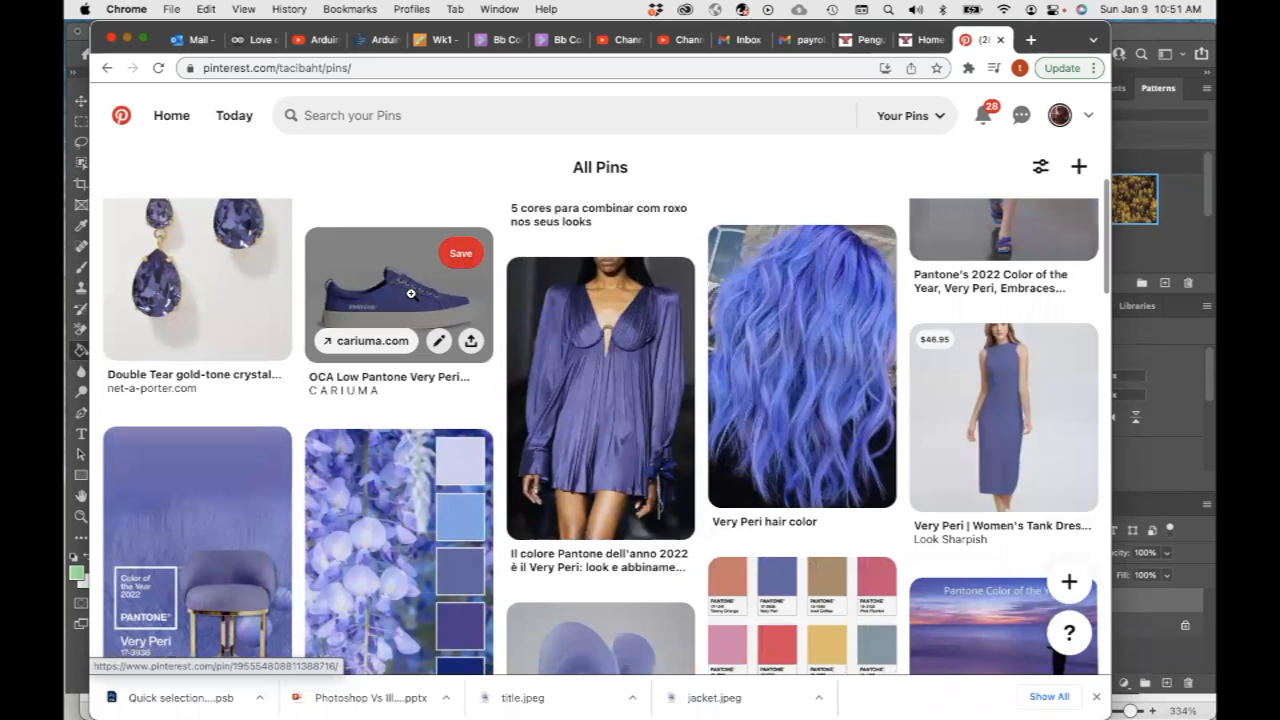
right_click(410, 293)
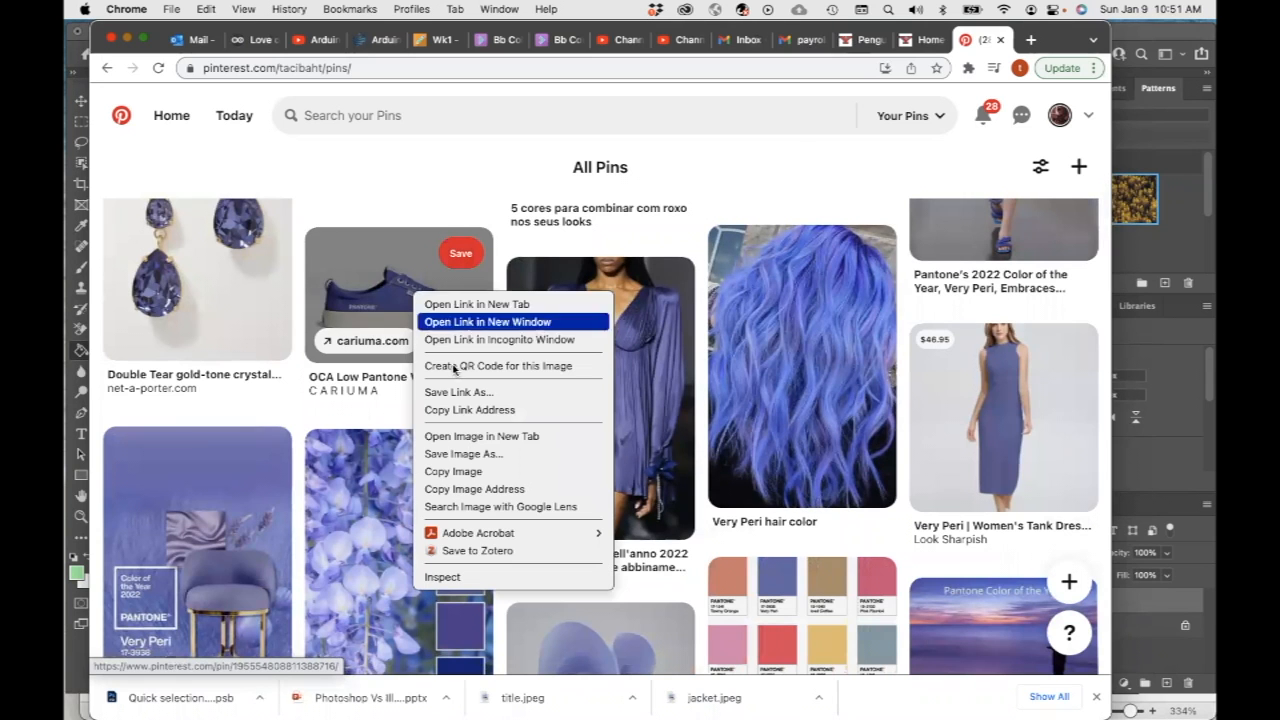
click(465, 471)
mouse_move(777, 700)
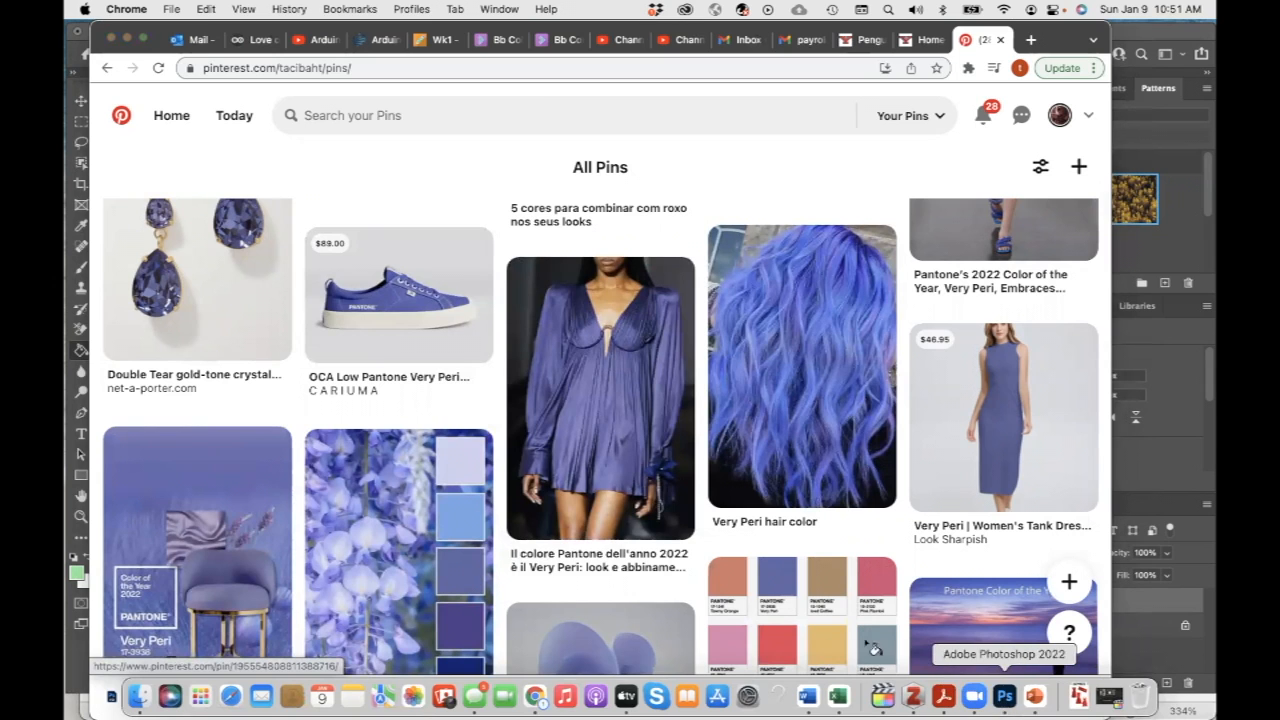
click(1005, 697)
Create a 474 x 342 px document from the Clipboard preset and paste the sneaker image into it.
click(186, 9)
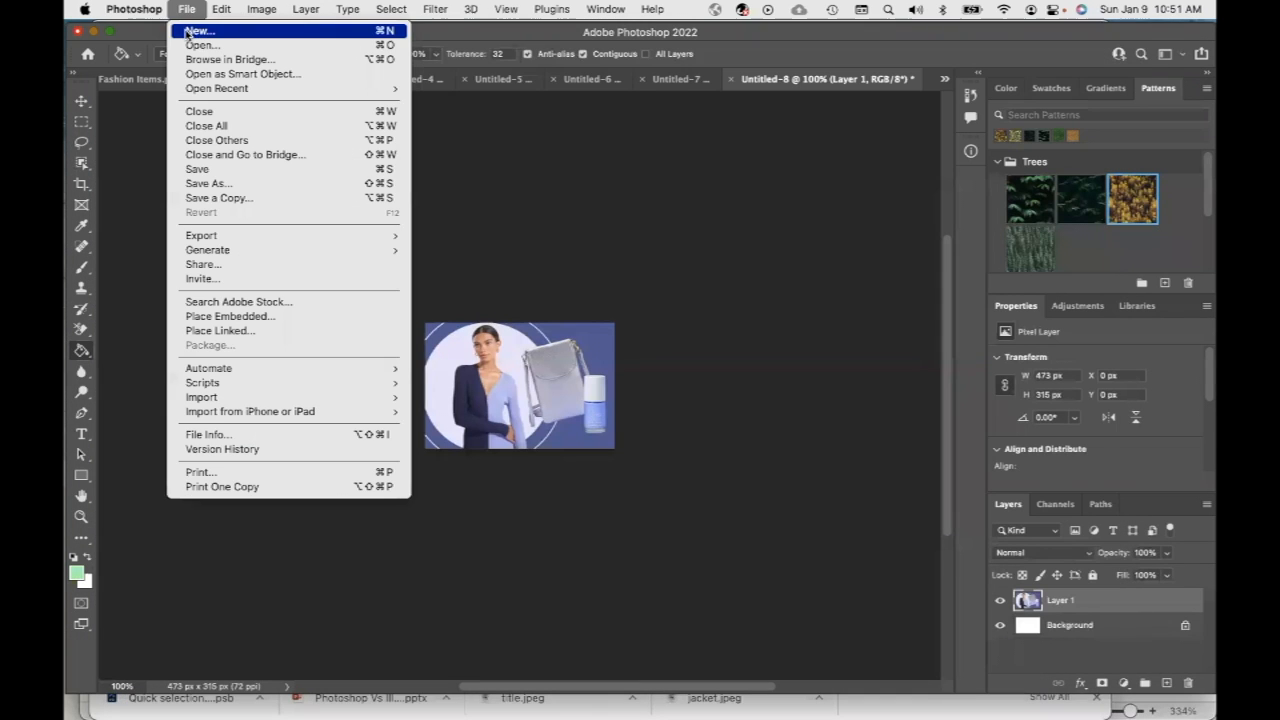
click(187, 31)
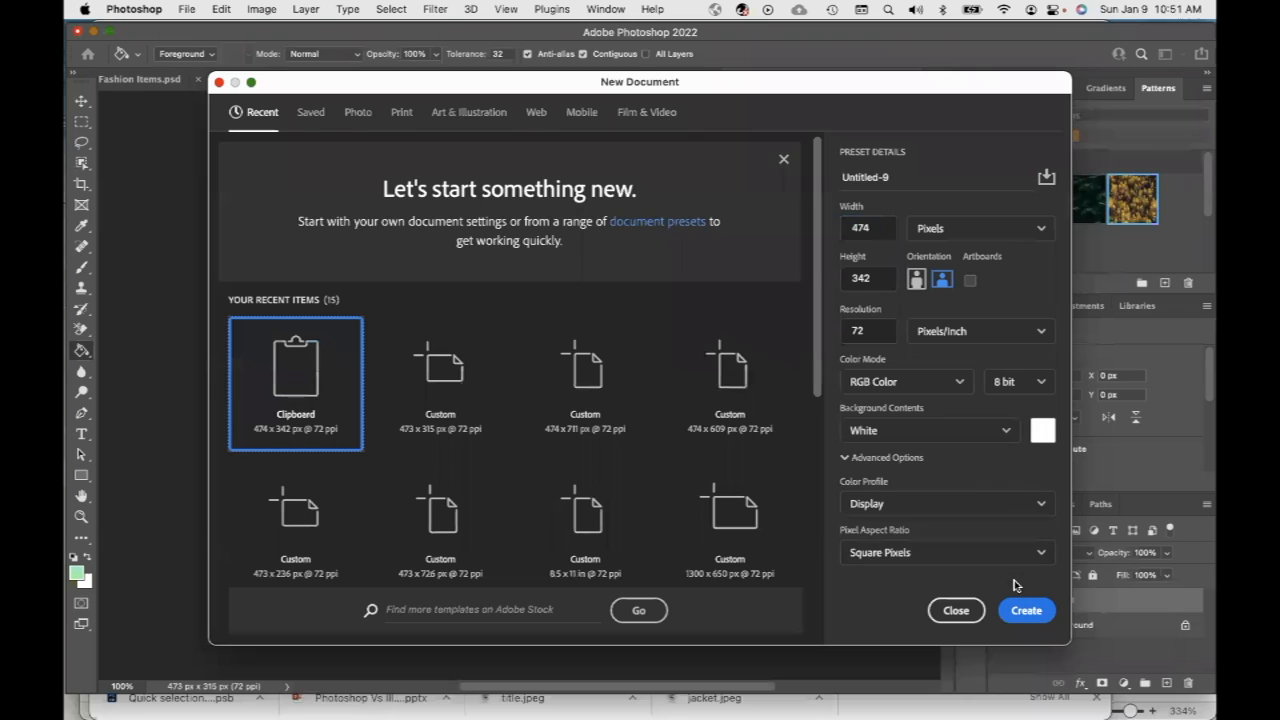
click(1026, 612)
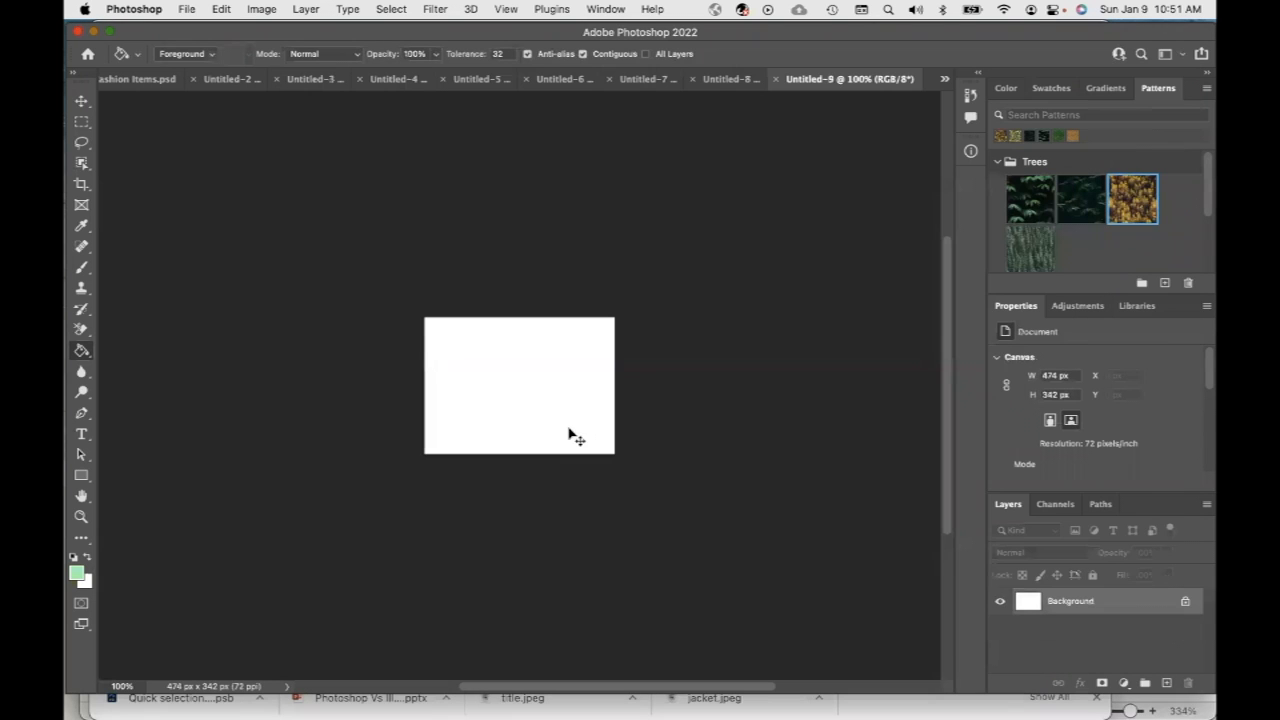
key(super+v)
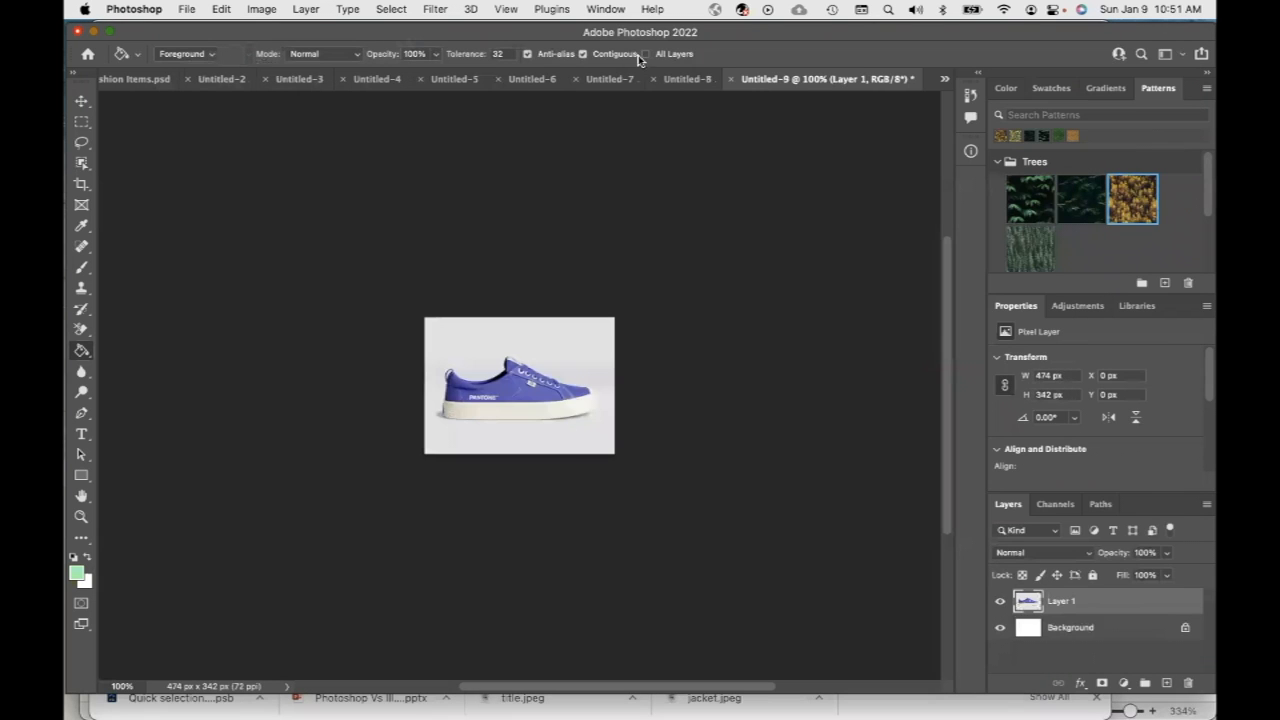
click(427, 80)
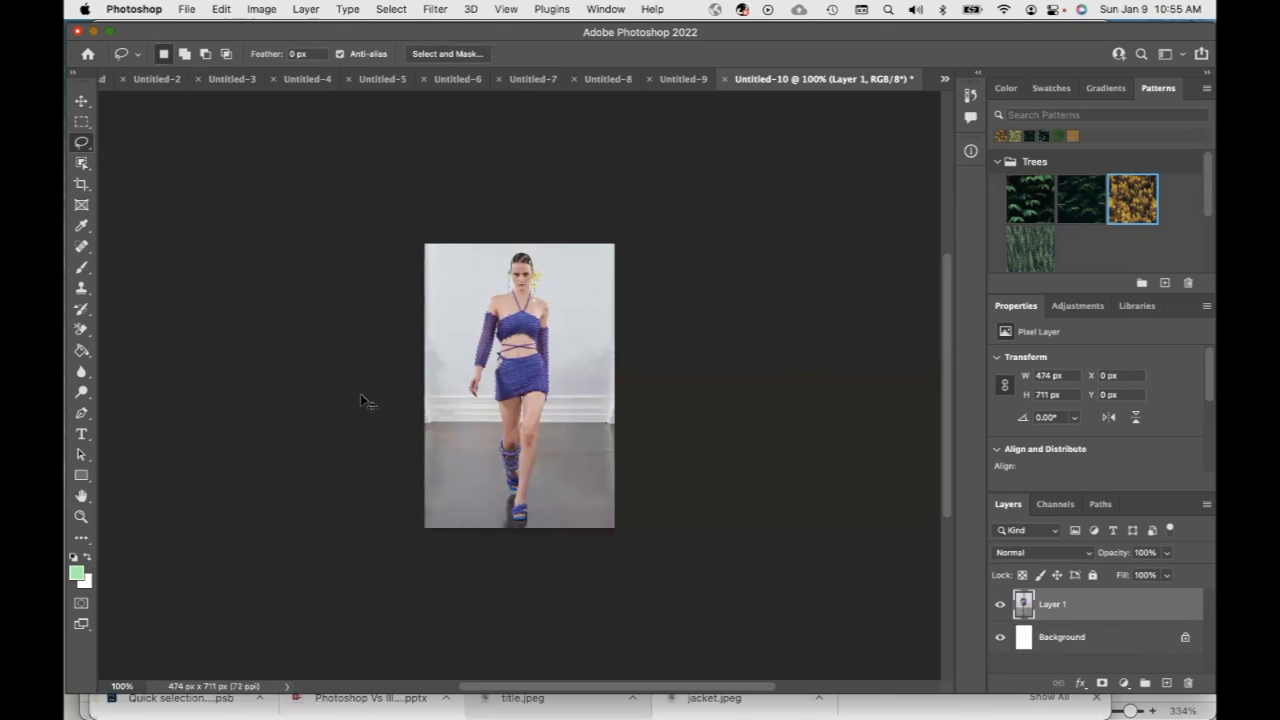
Draw a freehand Lasso selection of about 150 x 128 px around the model's purple skirt in the runway photo.
key(super+equal)
key(super+equal)
key(super+equal)
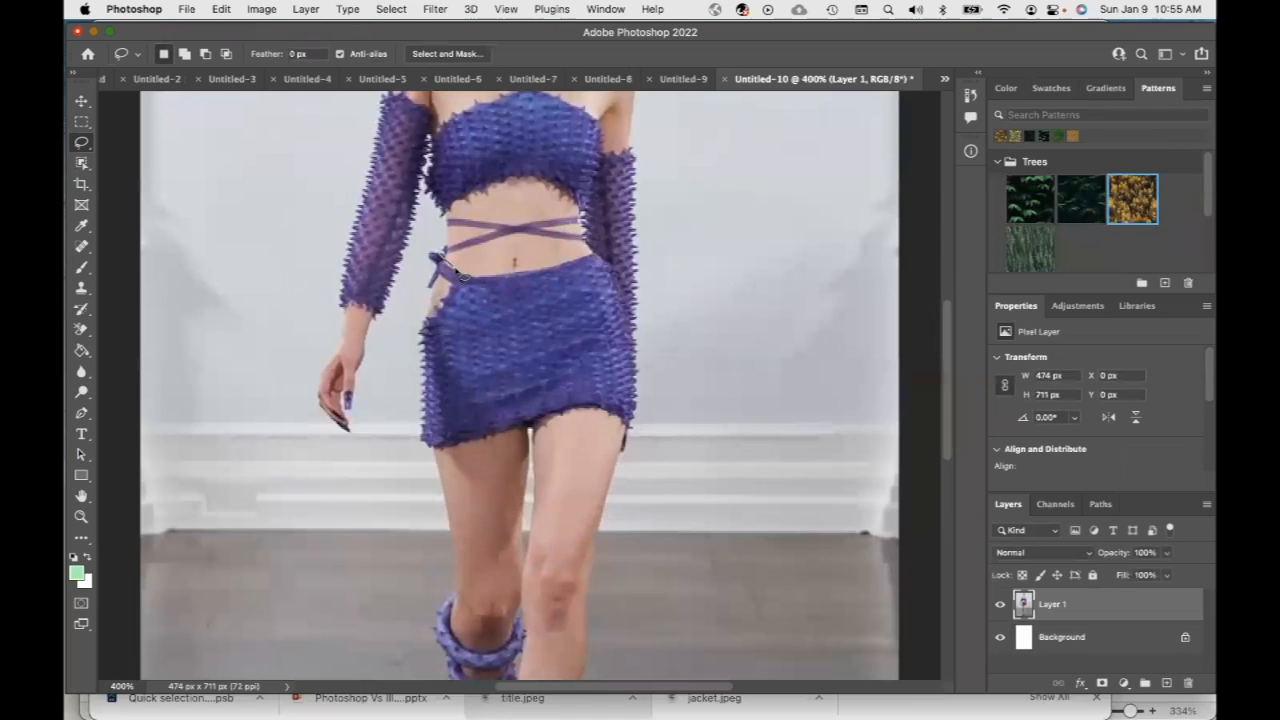
mouse_move(496, 284)
mouse_down()
mouse_move(603, 256)
mouse_move(626, 272)
mouse_up()
mouse_move(644, 358)
mouse_down()
mouse_move(638, 435)
mouse_move(587, 413)
mouse_move(537, 428)
mouse_up()
mouse_move(451, 456)
mouse_down()
mouse_move(433, 460)
mouse_move(419, 428)
mouse_up()
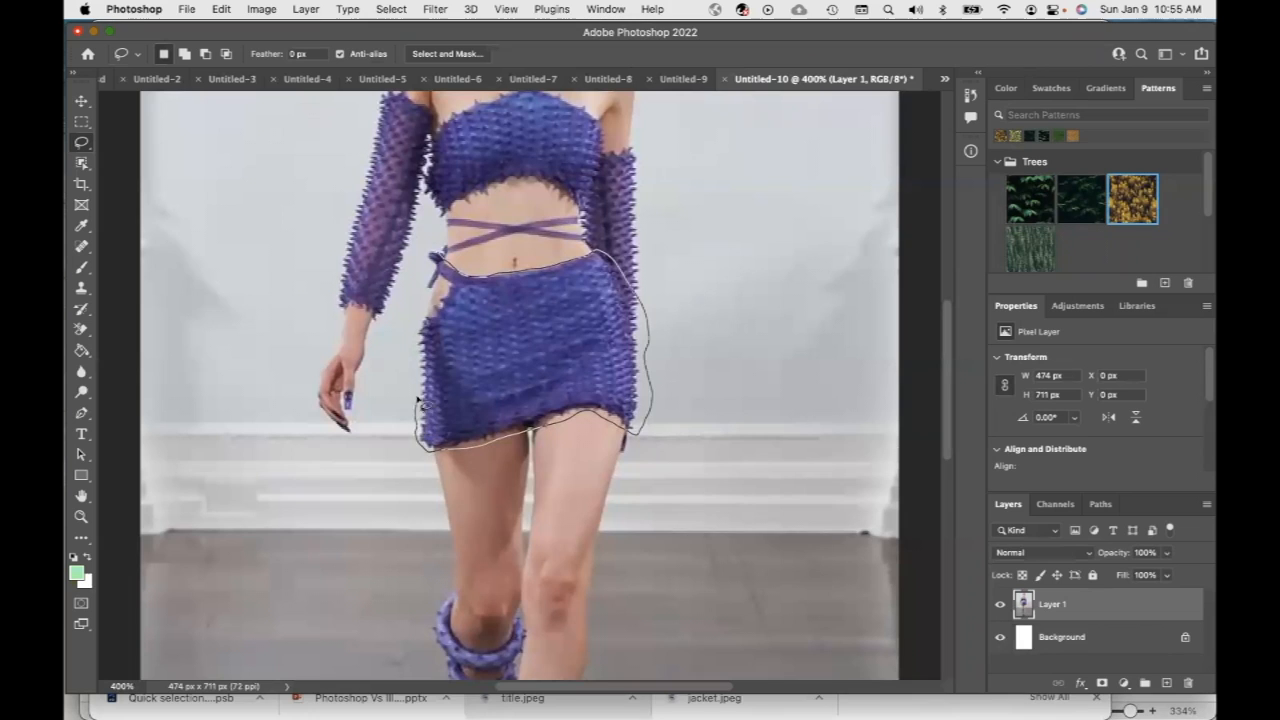
drag(416, 334, 434, 254)
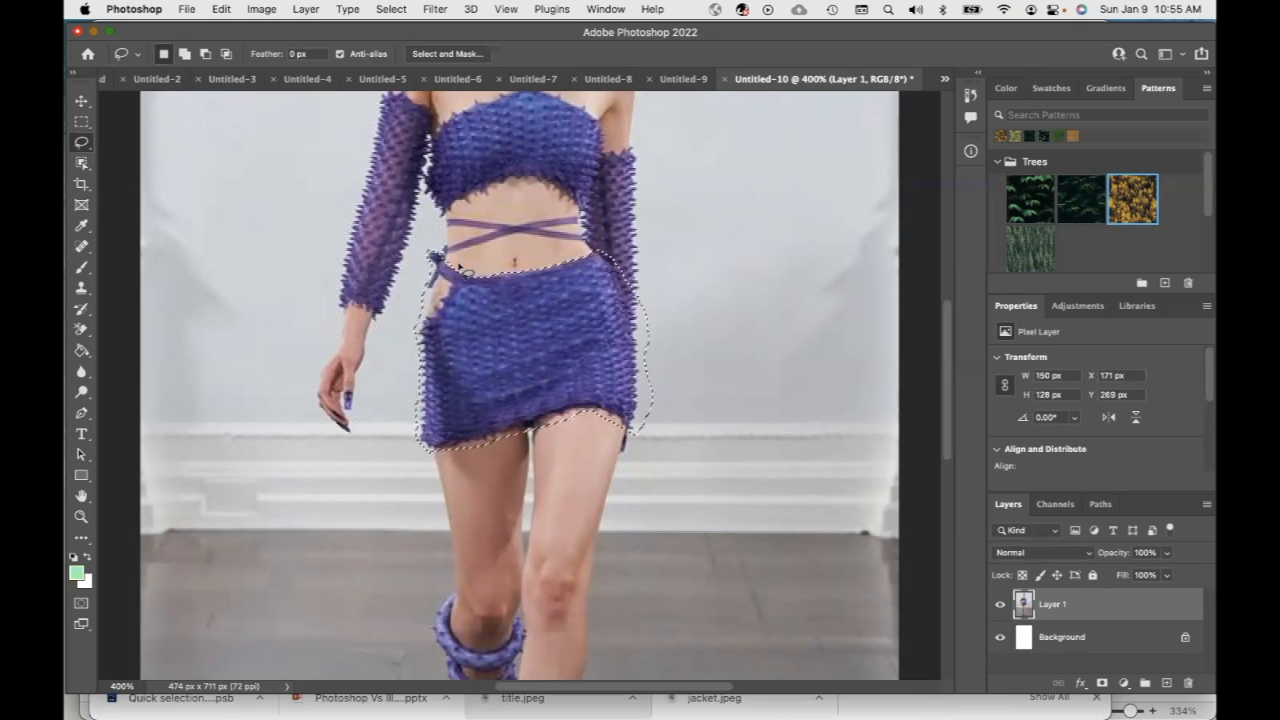
Copy the selected skirt and paste it into the blank Letter-size document Untitled-3.
click(221, 9)
click(245, 122)
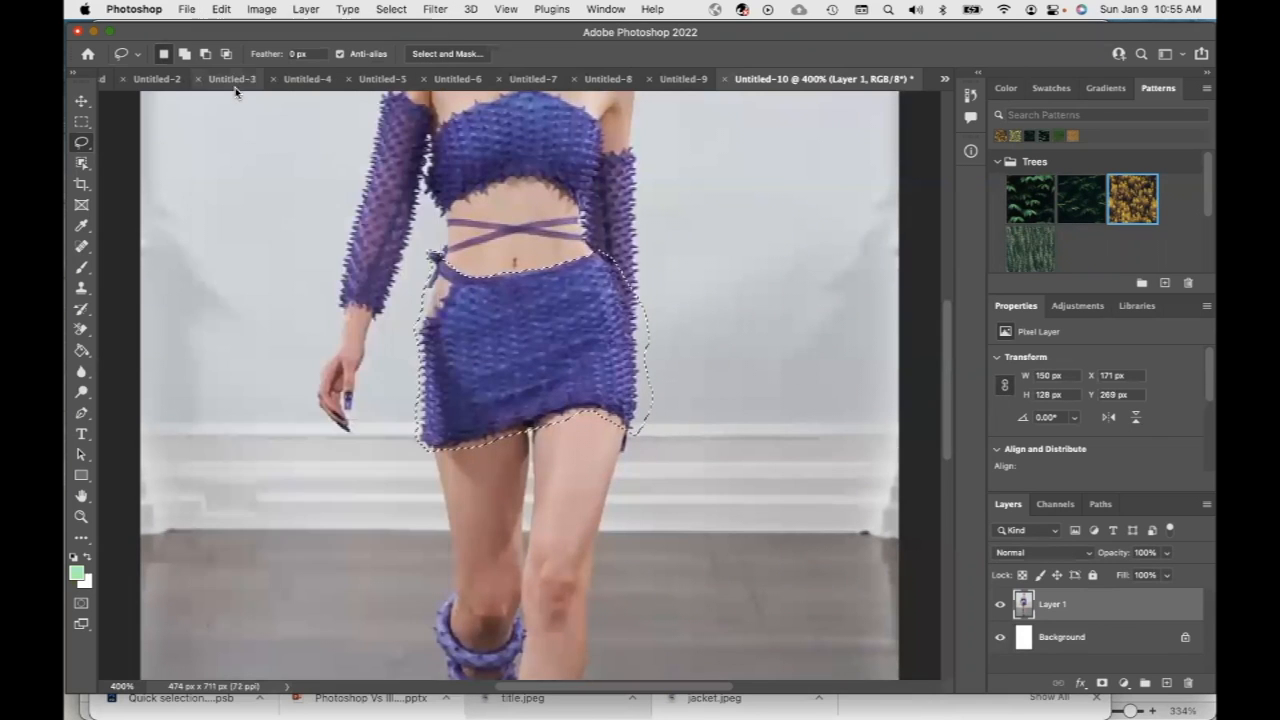
click(228, 79)
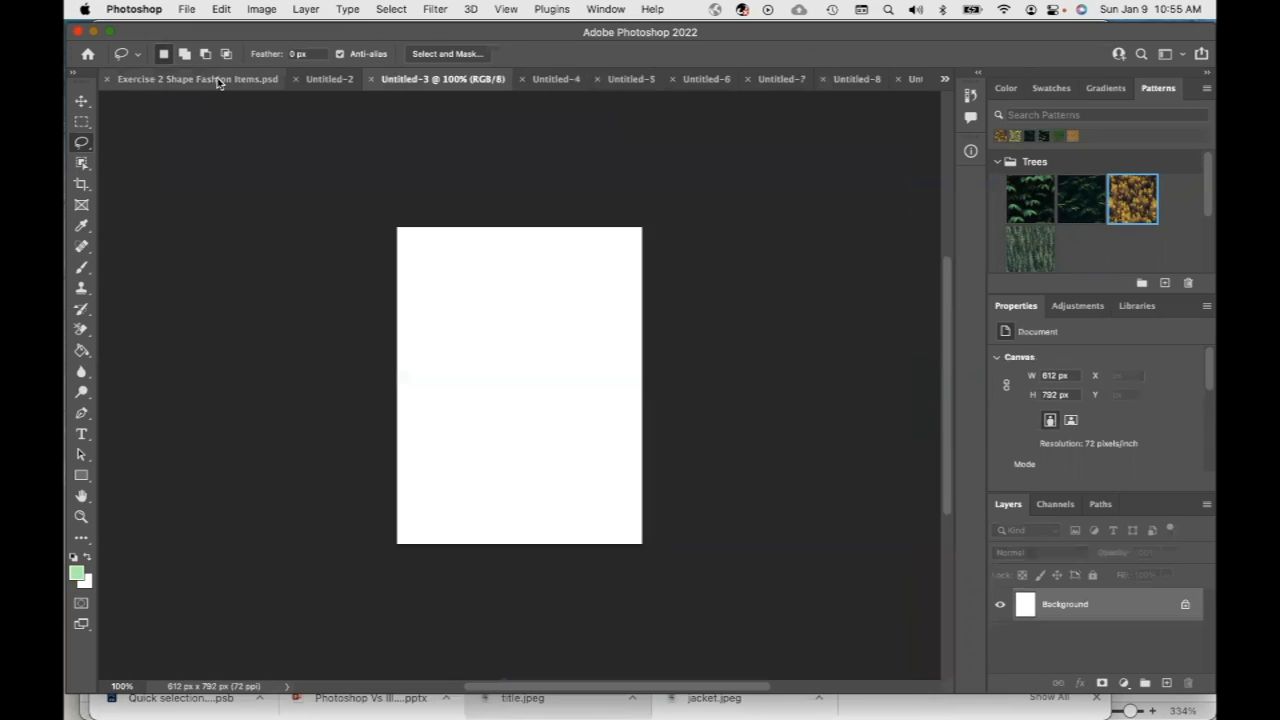
key(super+v)
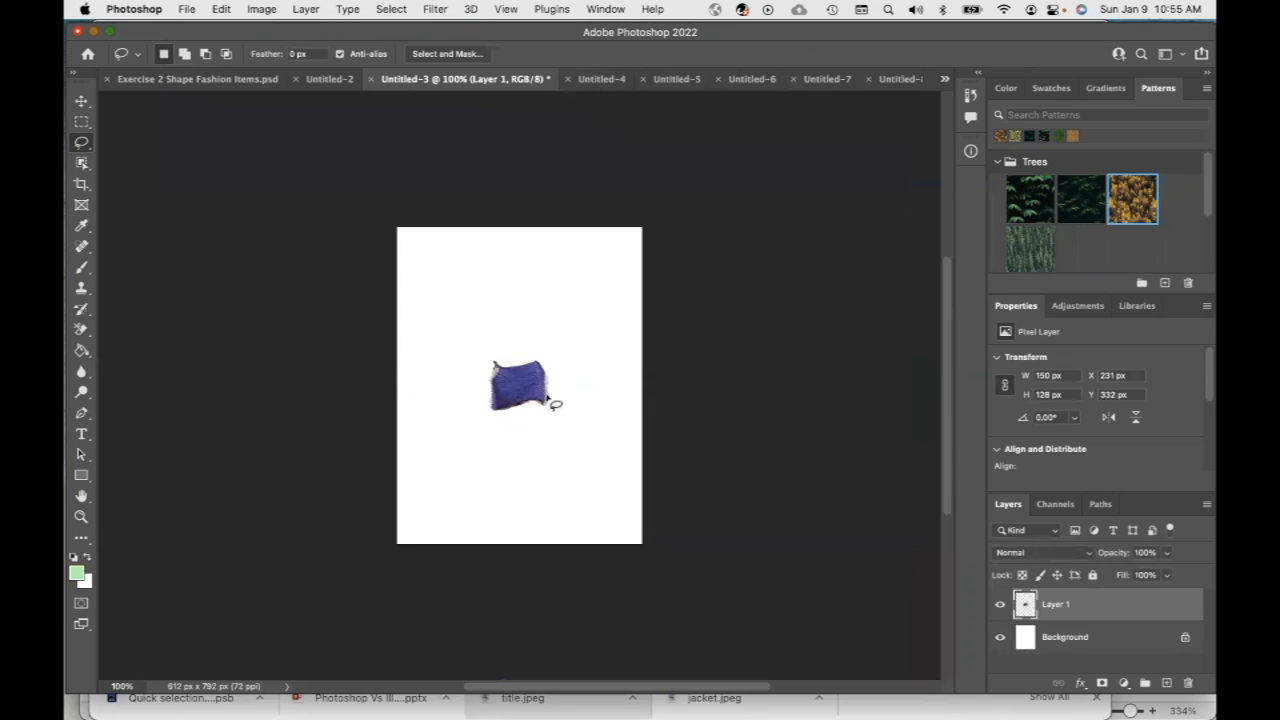
Lasso the grey background strip, about 13 x 84 px, along the pasted skirt's right edge and delete it.
click(82, 518)
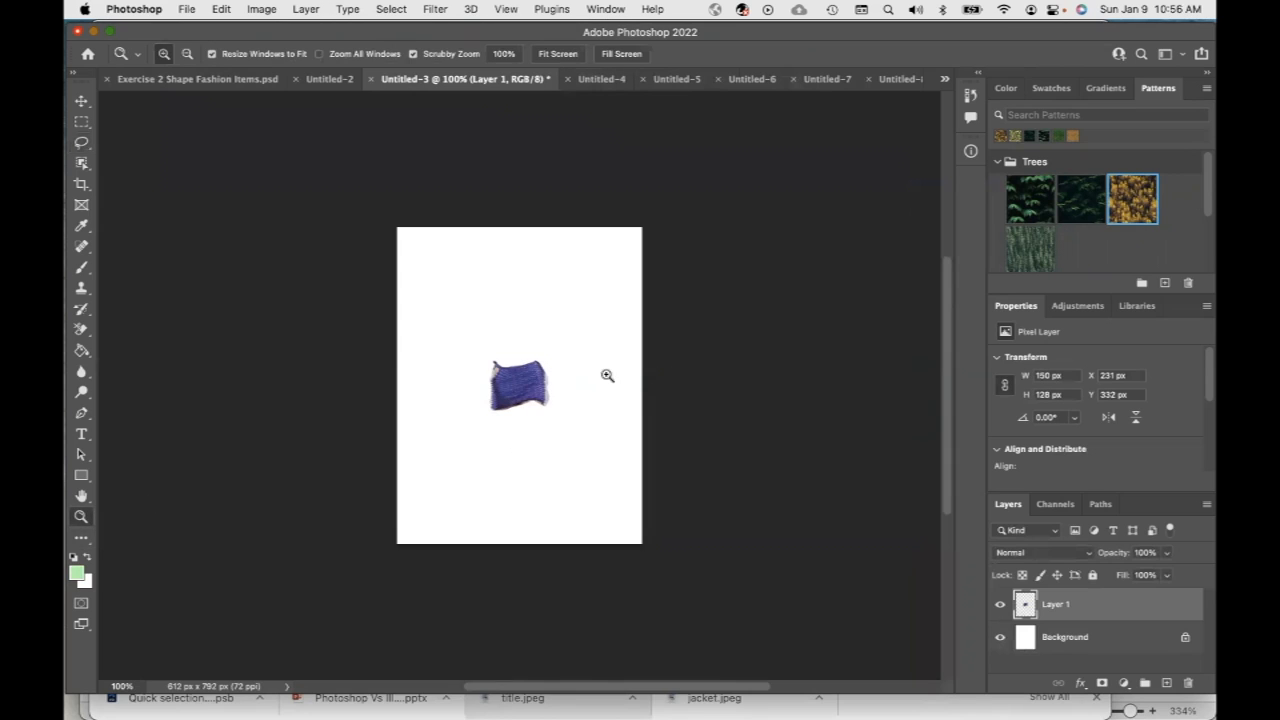
click(524, 382)
click(525, 385)
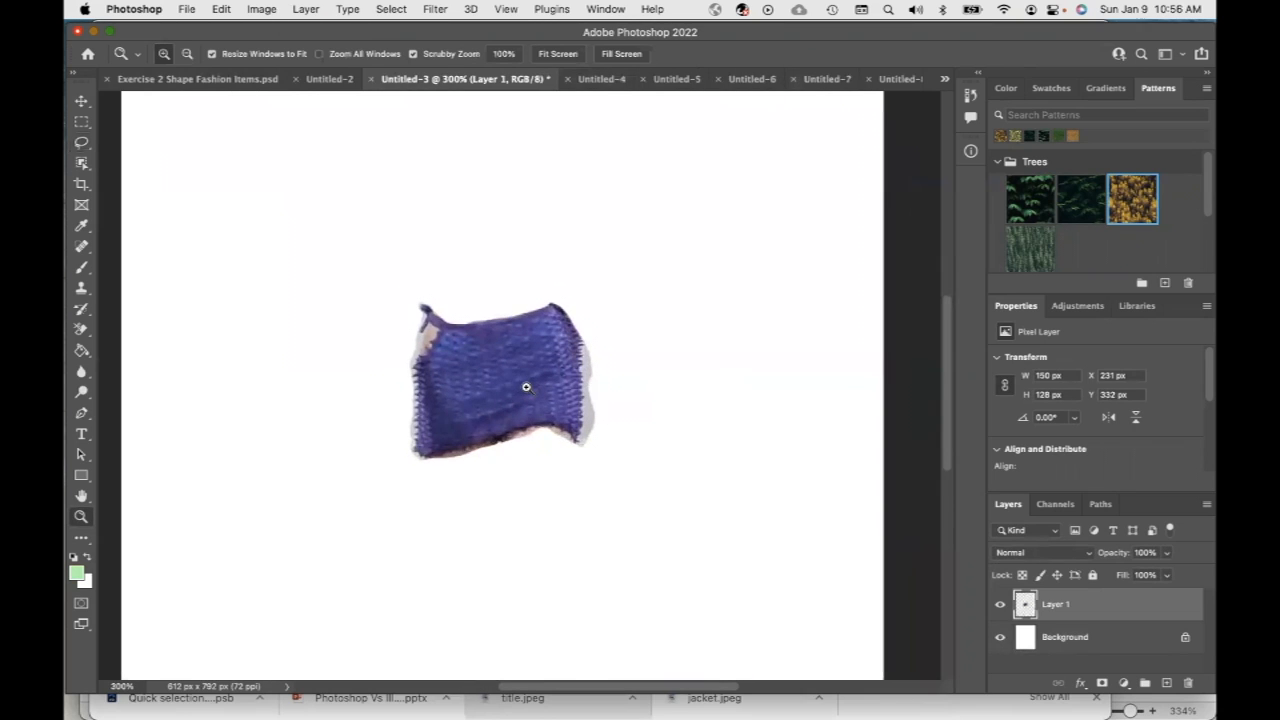
click(526, 387)
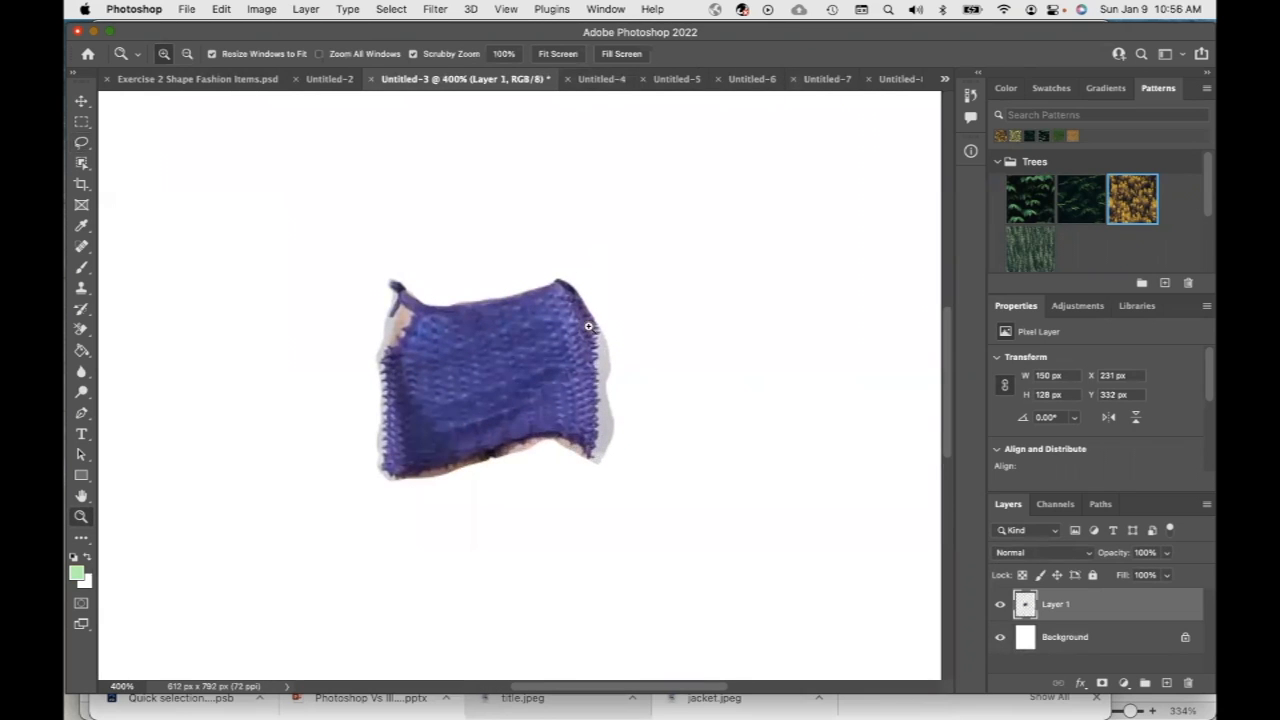
click(82, 144)
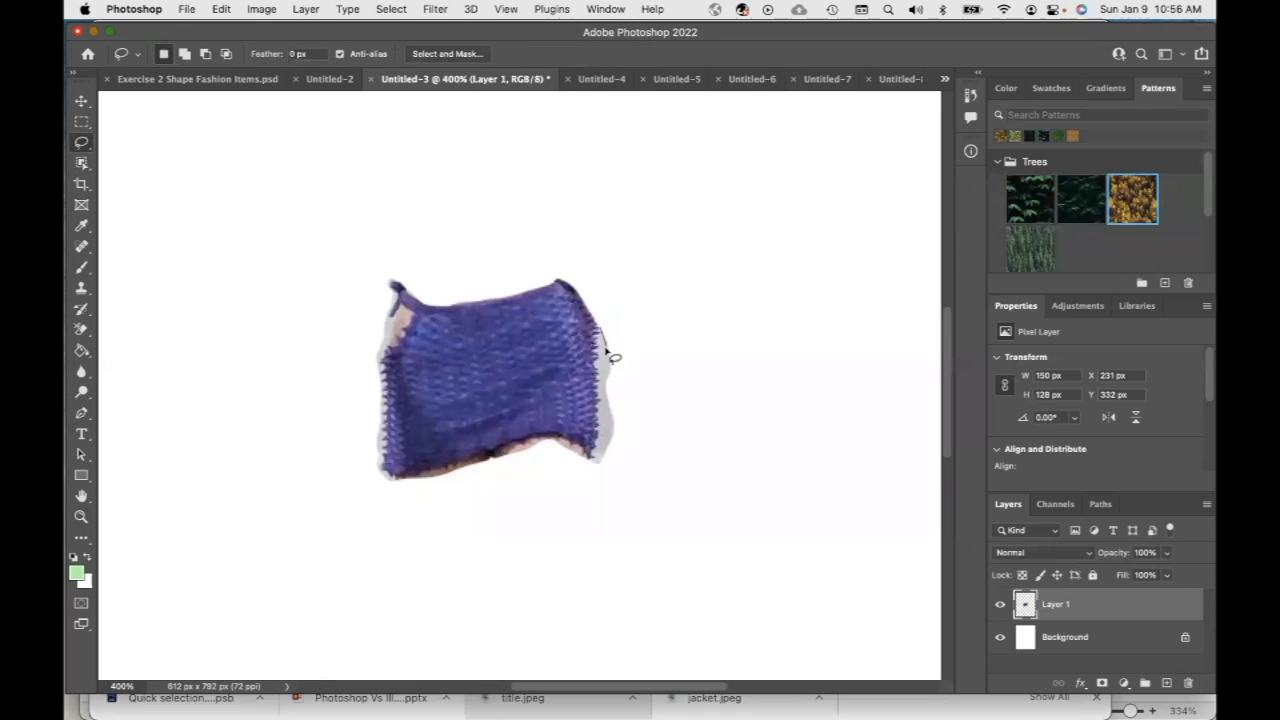
mouse_move(610, 368)
mouse_down()
mouse_move(616, 436)
mouse_move(599, 463)
mouse_move(606, 398)
mouse_up()
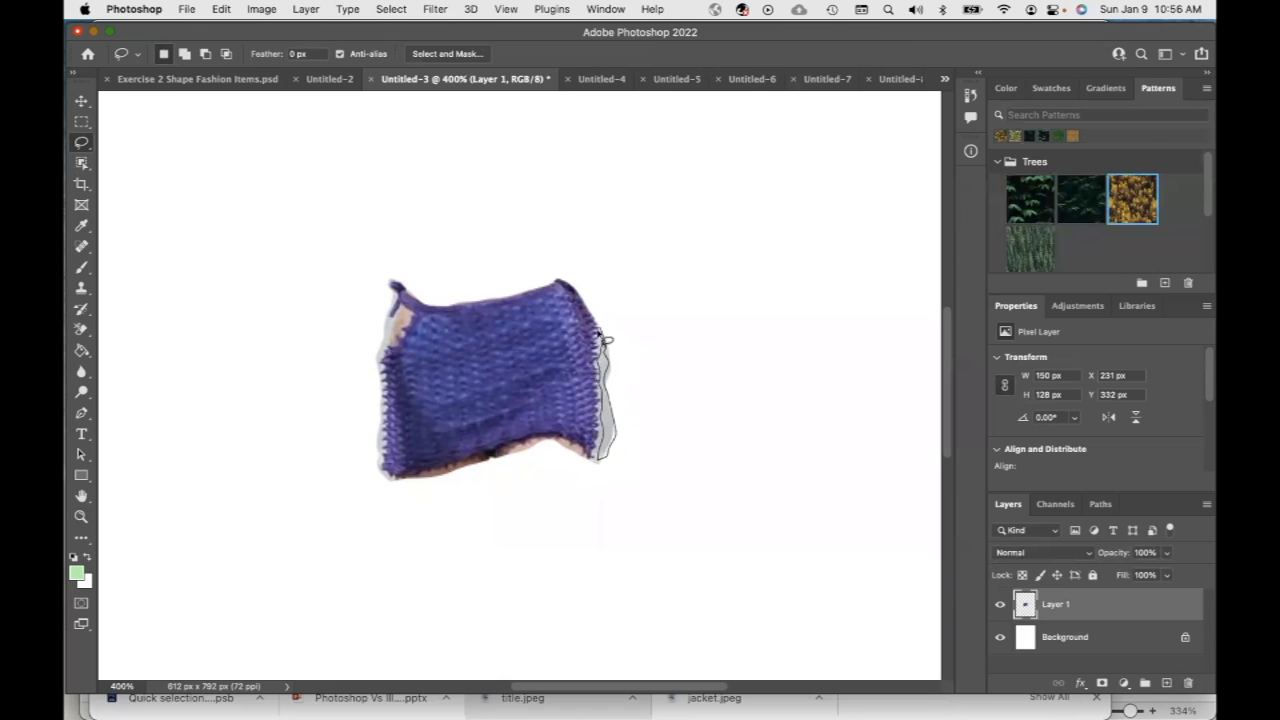
drag(606, 333, 607, 333)
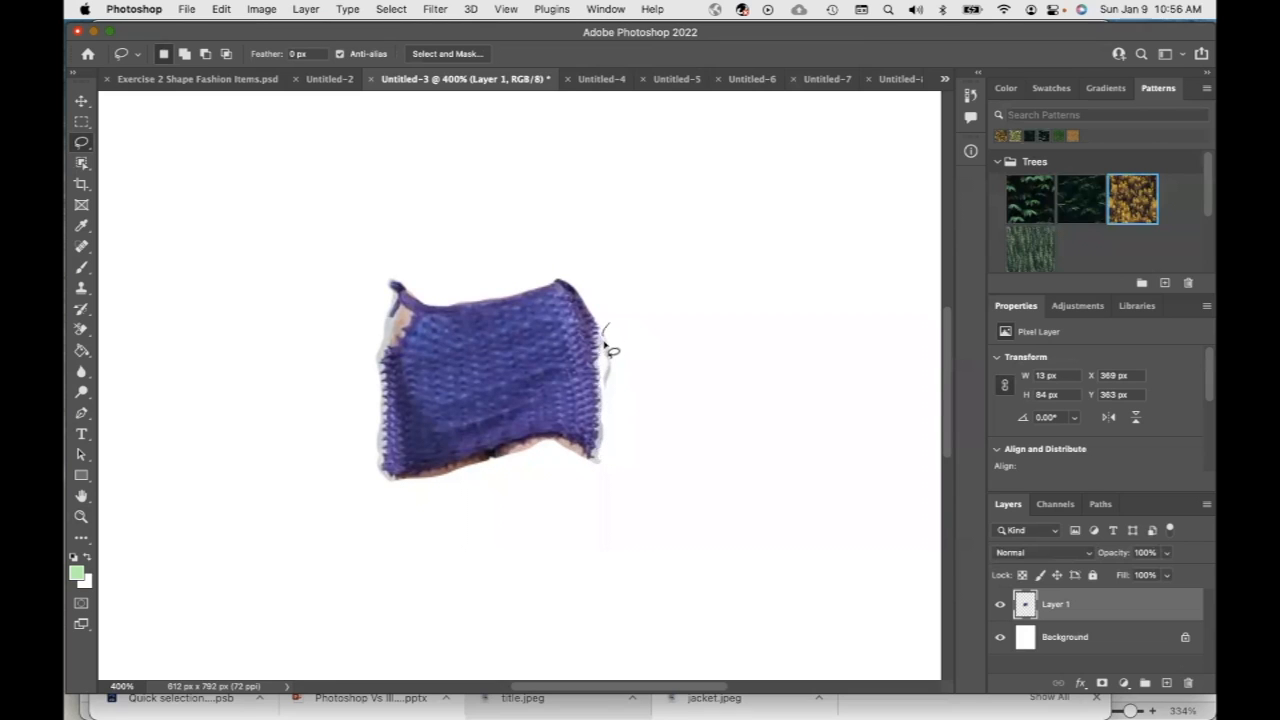
Lasso and delete the leftover grey fringe beside the upper part of the skirt's right edge, and deselect.
drag(612, 393, 604, 322)
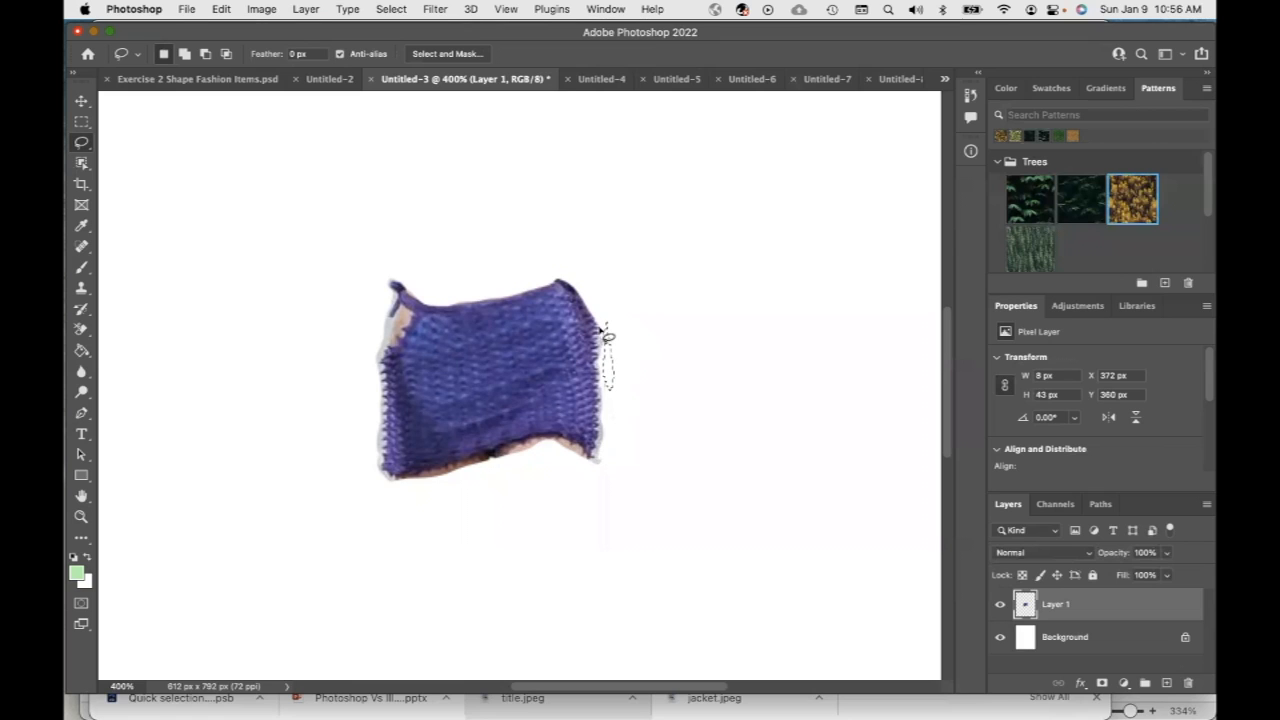
mouse_move(608, 361)
mouse_down()
mouse_move(607, 398)
mouse_move(614, 337)
mouse_up()
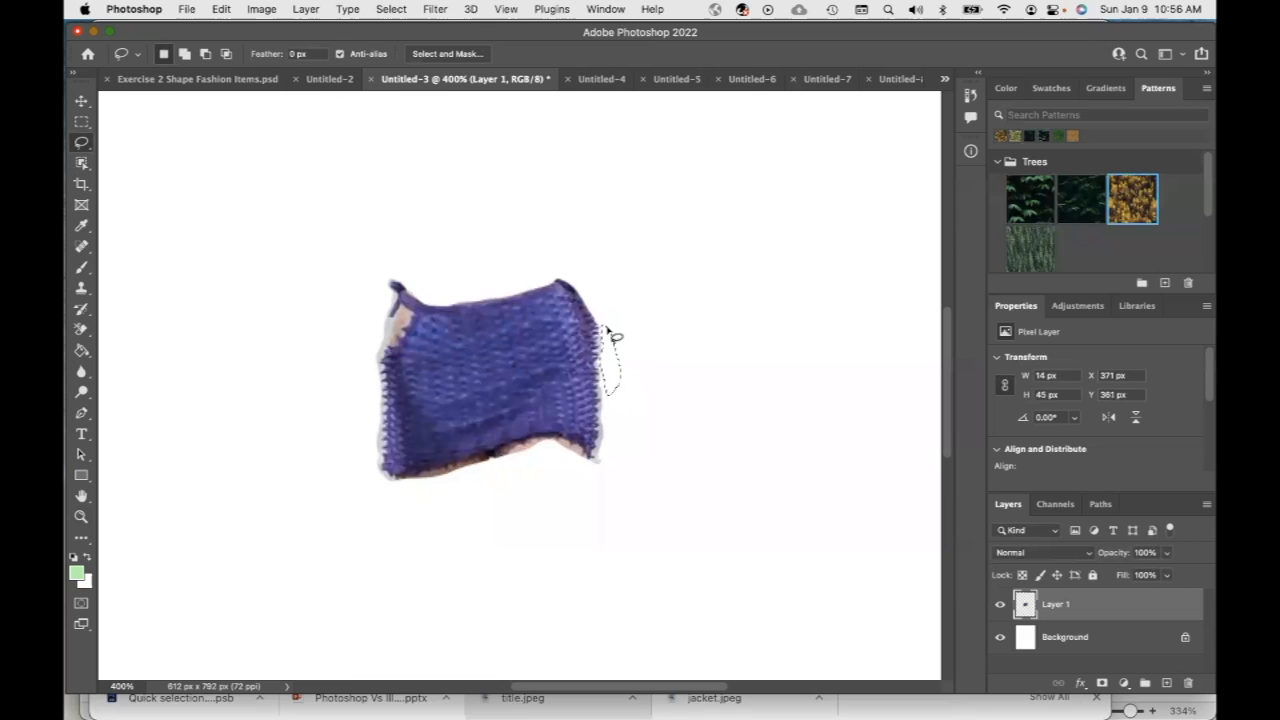
key(super+d)
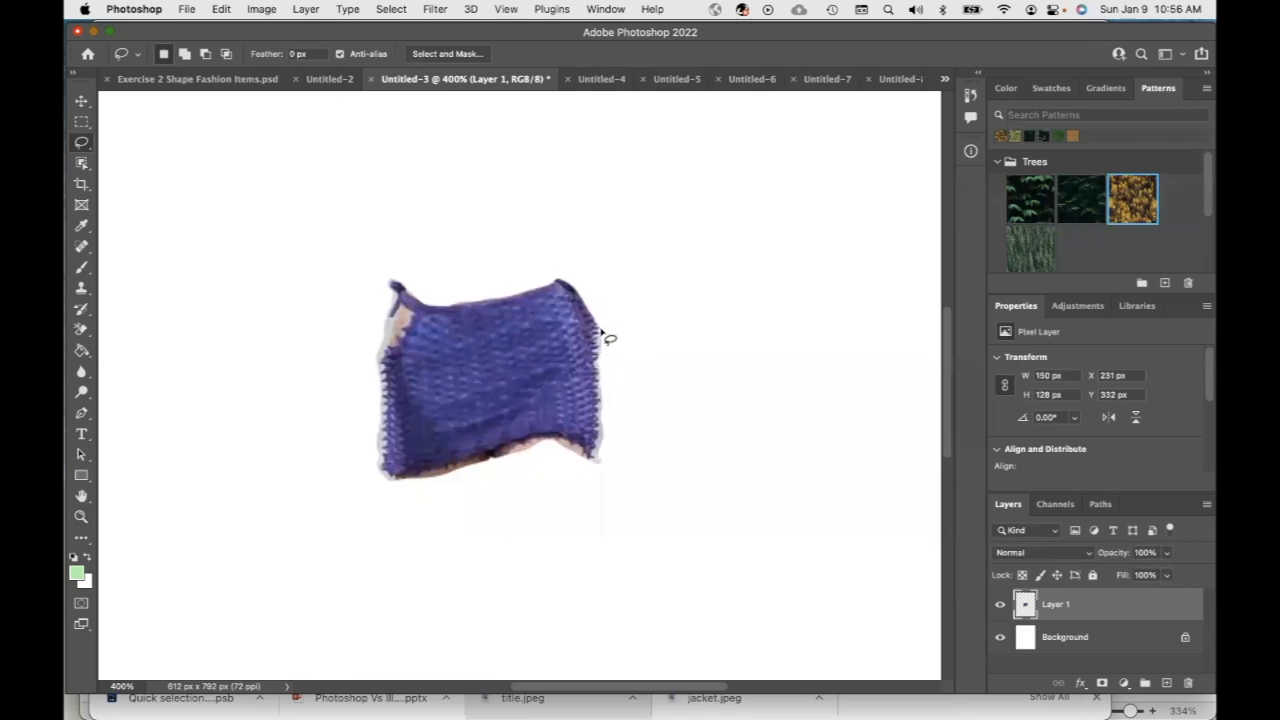
Lasso and delete the grey fringe at the skirt's lower right corner, about 10 x 32 px, and beside its upper left edge.
drag(604, 358, 605, 334)
key(super+d)
drag(604, 437, 604, 472)
drag(604, 428, 606, 426)
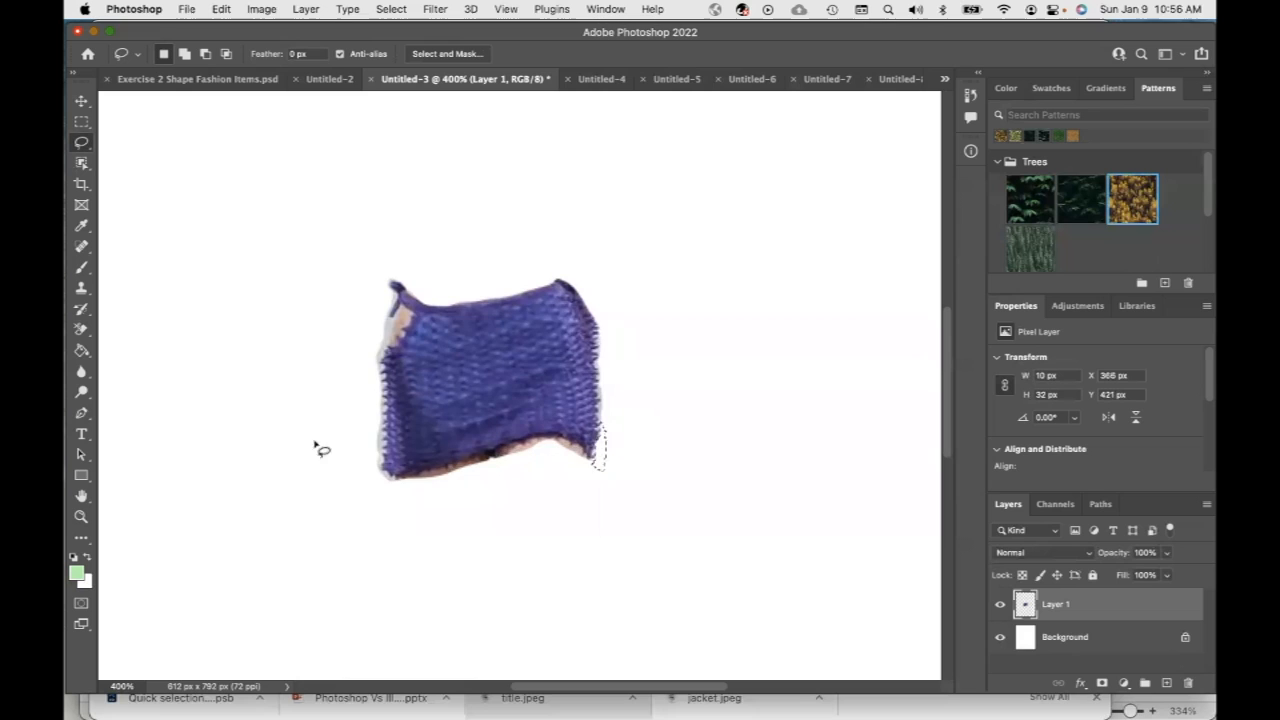
key(Delete)
mouse_move(372, 362)
mouse_down()
mouse_move(386, 294)
mouse_move(398, 300)
mouse_up()
click(398, 300)
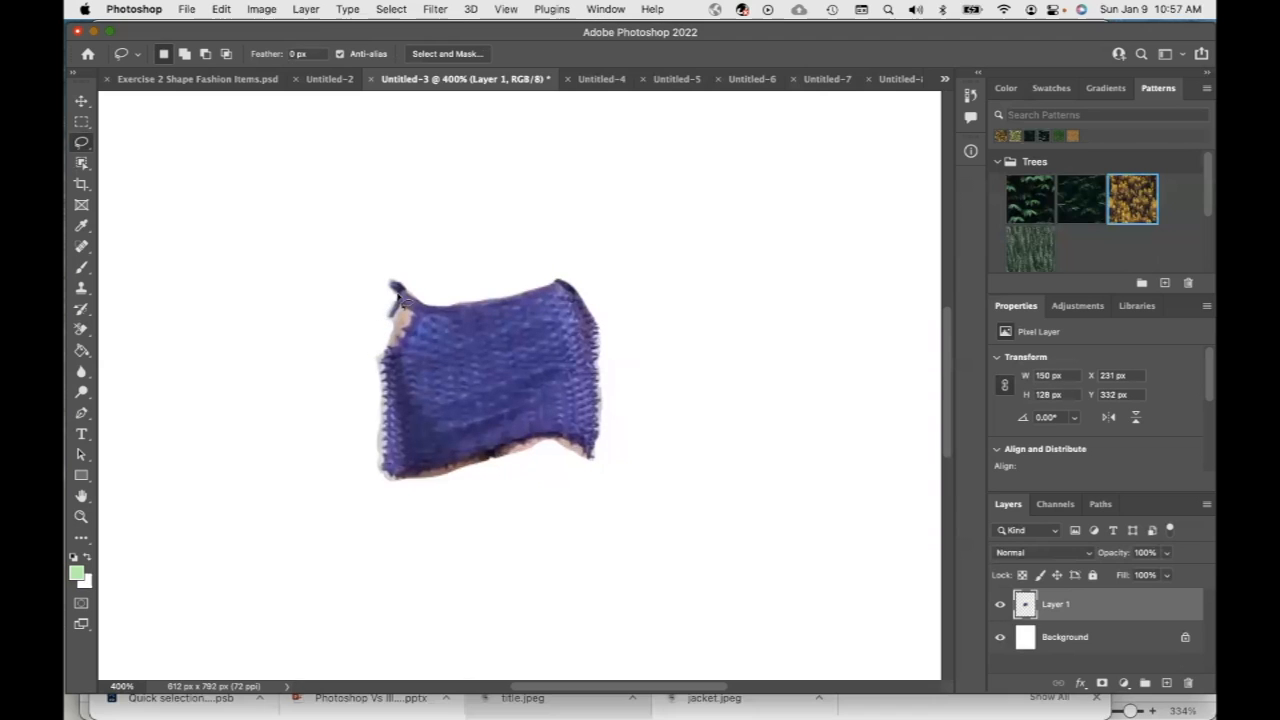
Lasso and delete the skin-coloured strips under the skirt's hem with selections of about 97 x 54 px and 27 x 22 px, and deselect.
mouse_move(424, 478)
mouse_down()
mouse_move(558, 445)
mouse_move(462, 507)
mouse_move(425, 486)
mouse_up()
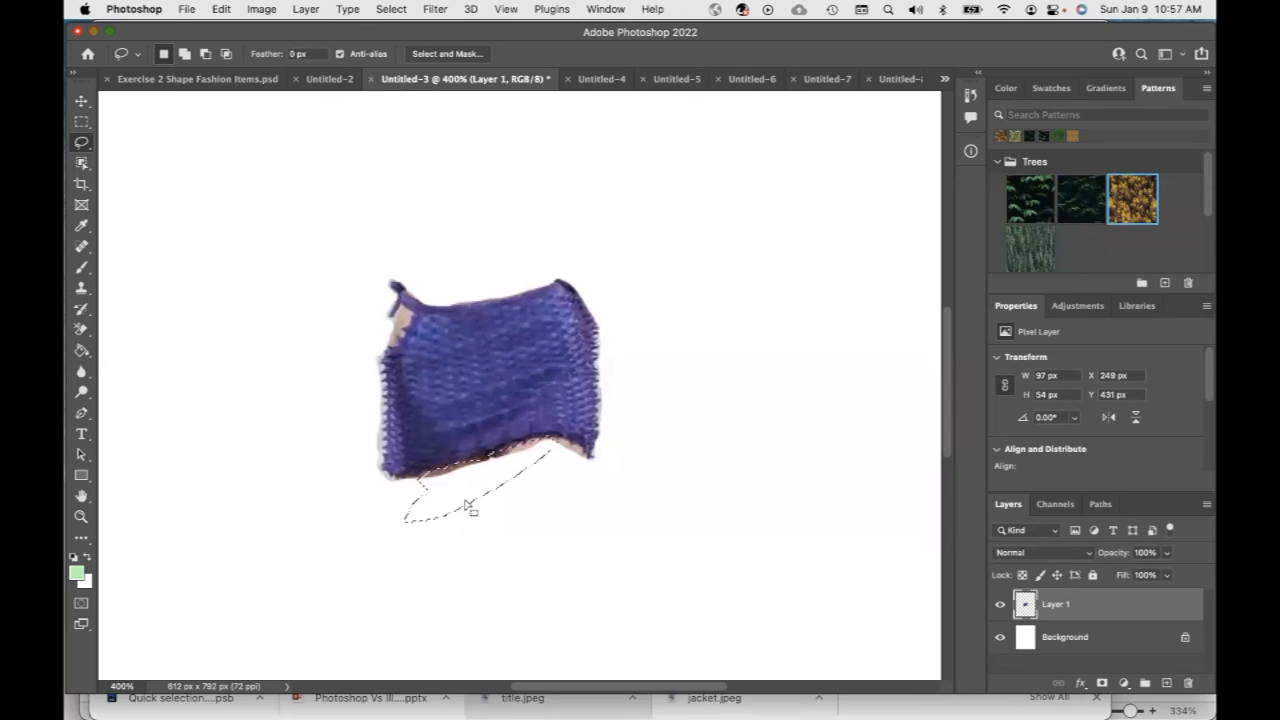
mouse_move(562, 441)
mouse_down()
mouse_move(588, 471)
mouse_move(554, 443)
mouse_up()
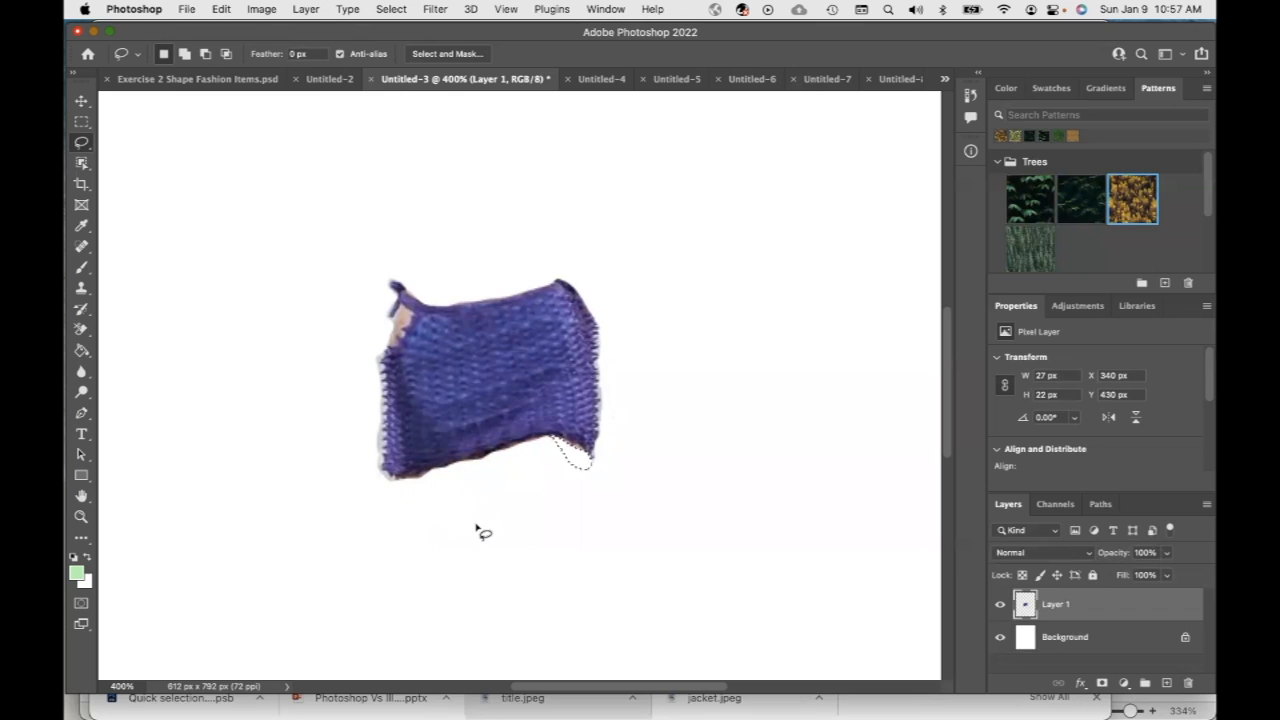
key(BackSpace)
key(super+d)
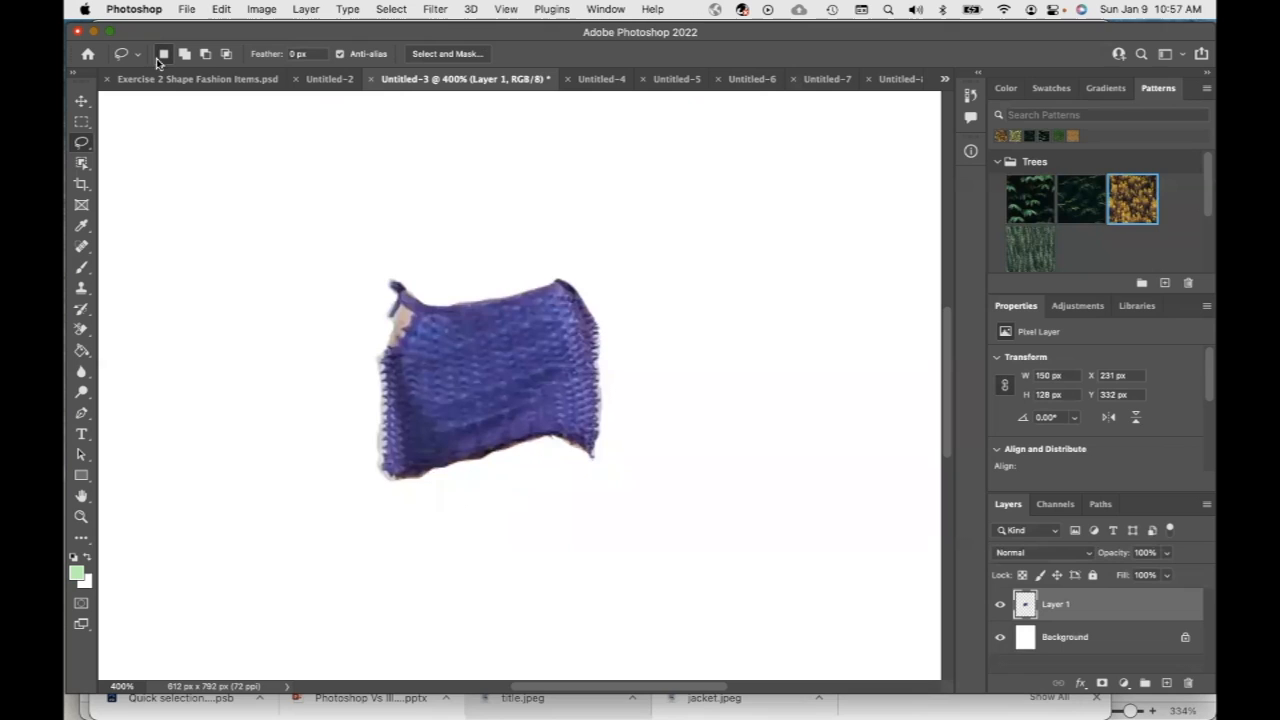
Review the cleaned skirt on its full page and look through the sunglasses, Untitled-6 and earrings documents for further items to cut out.
click(81, 516)
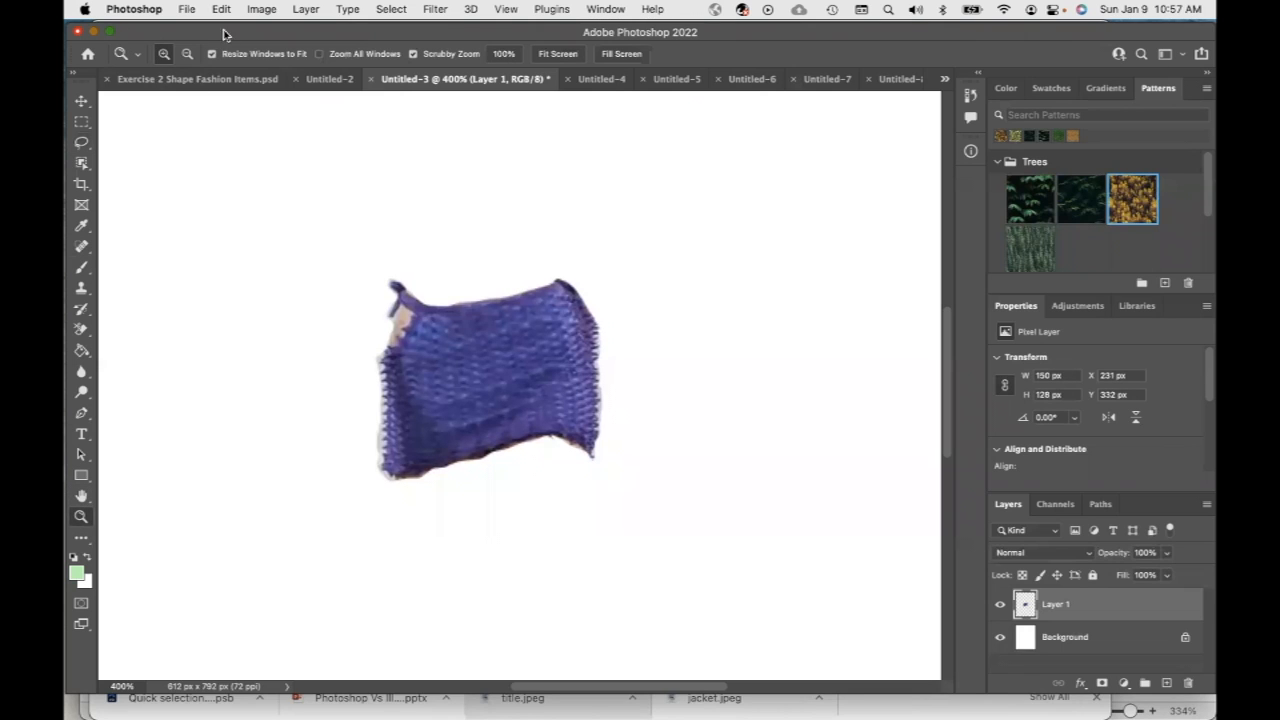
click(186, 56)
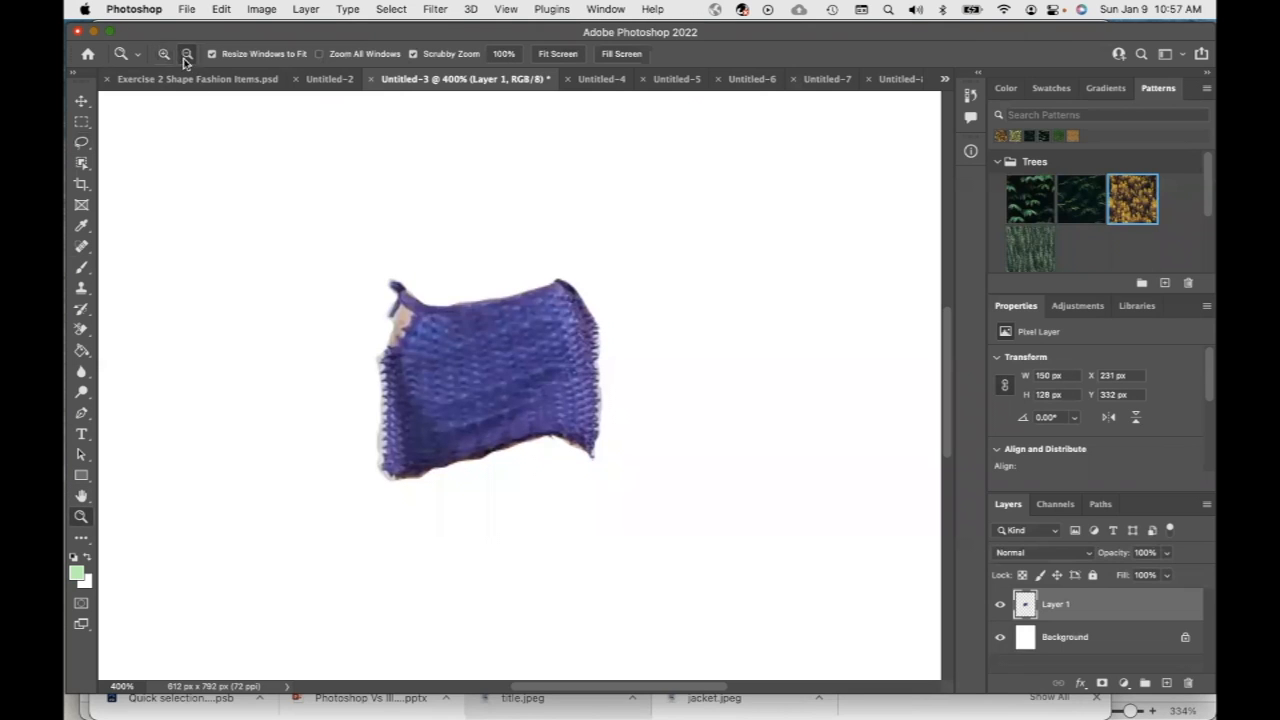
click(373, 332)
click(373, 332)
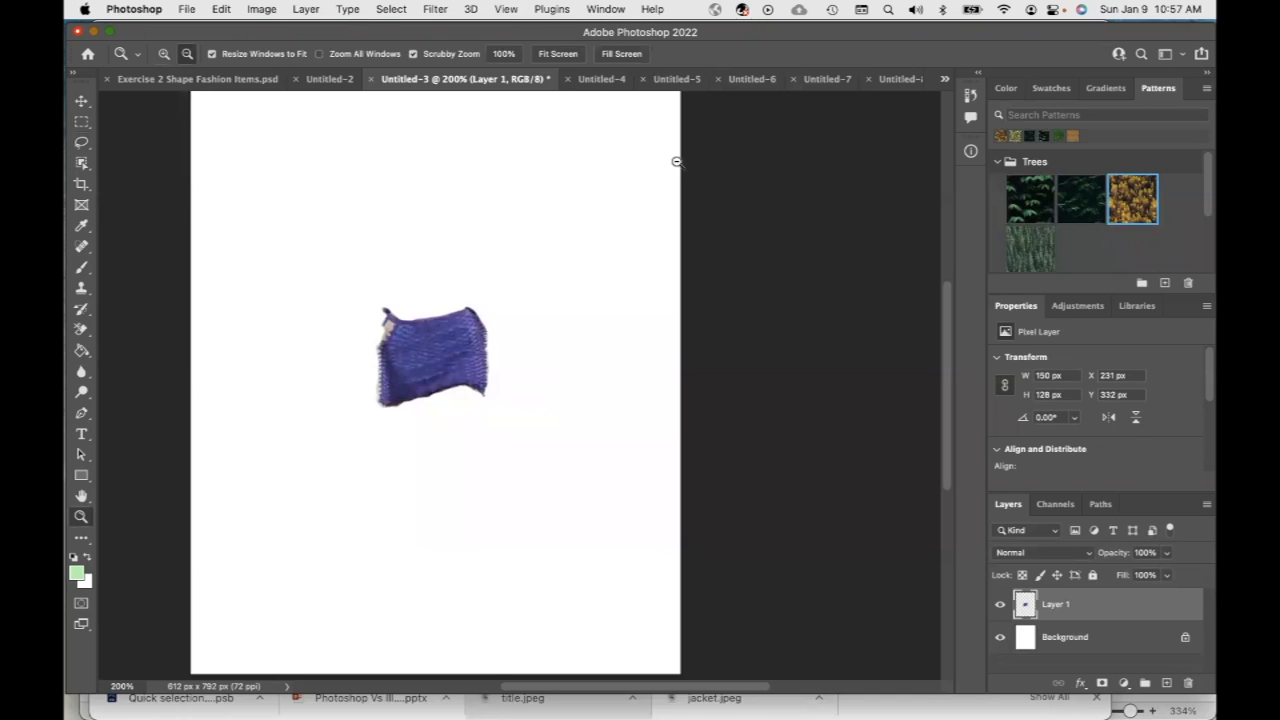
click(675, 84)
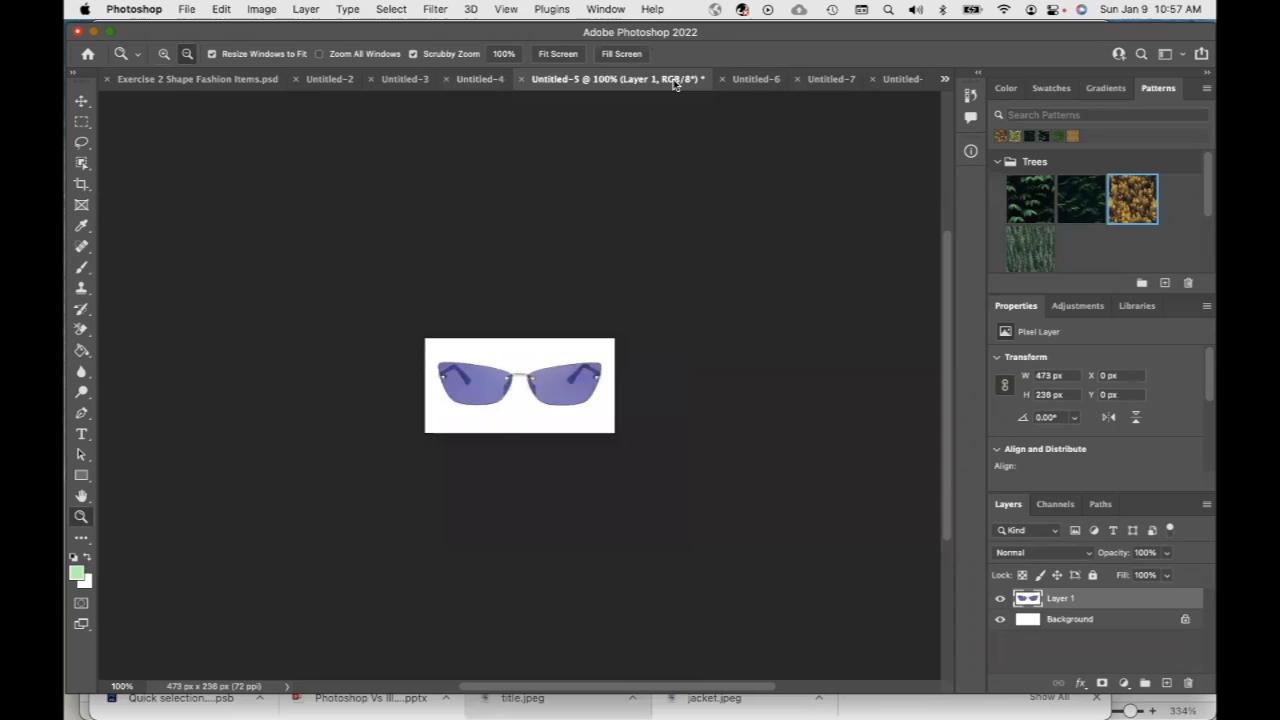
click(755, 80)
click(833, 84)
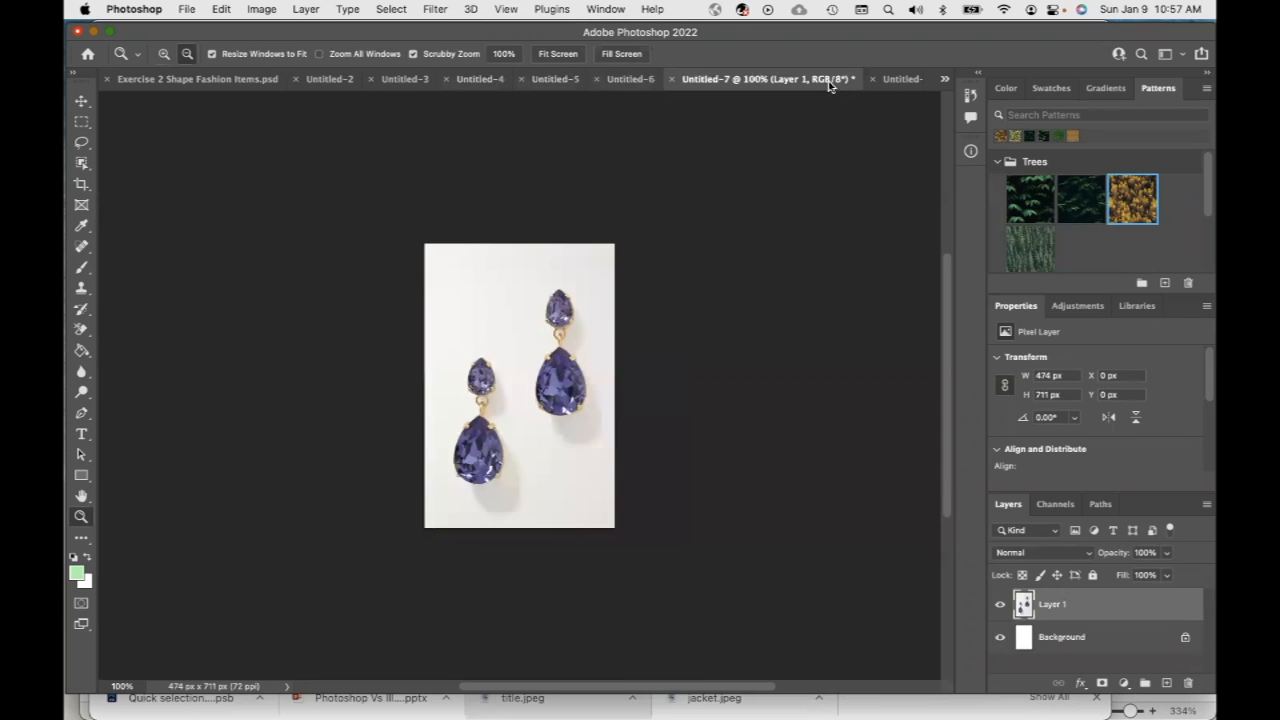
click(533, 84)
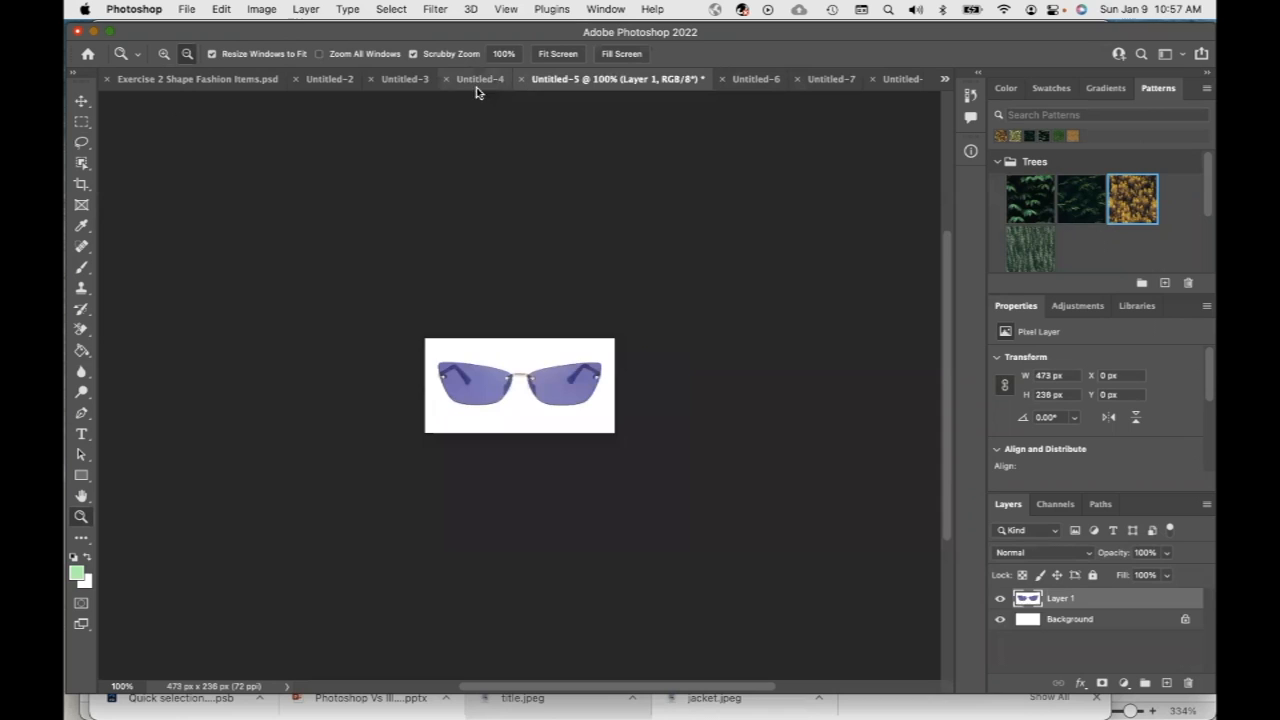
Trace the blue turtleneck sweater in Untitled-4 with the Magnetic Lasso, closing a selection of about 223 x 346 px.
click(475, 84)
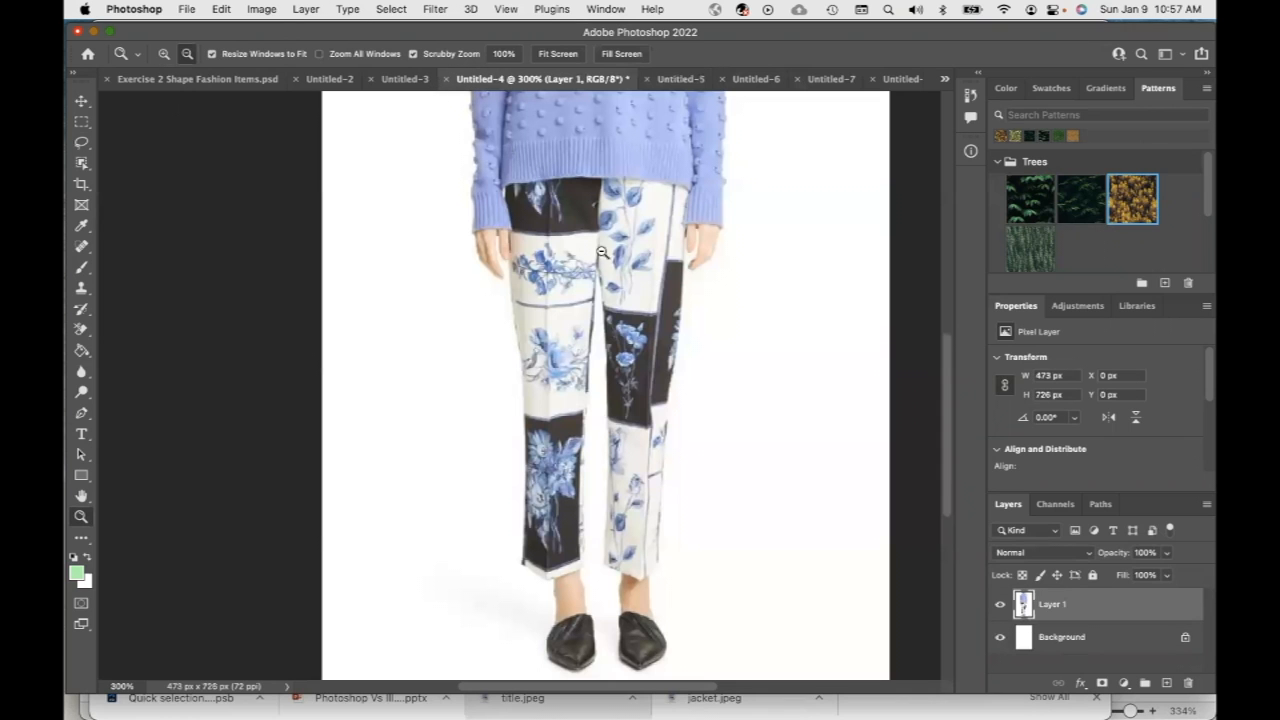
scroll(557, 202, up, 10)
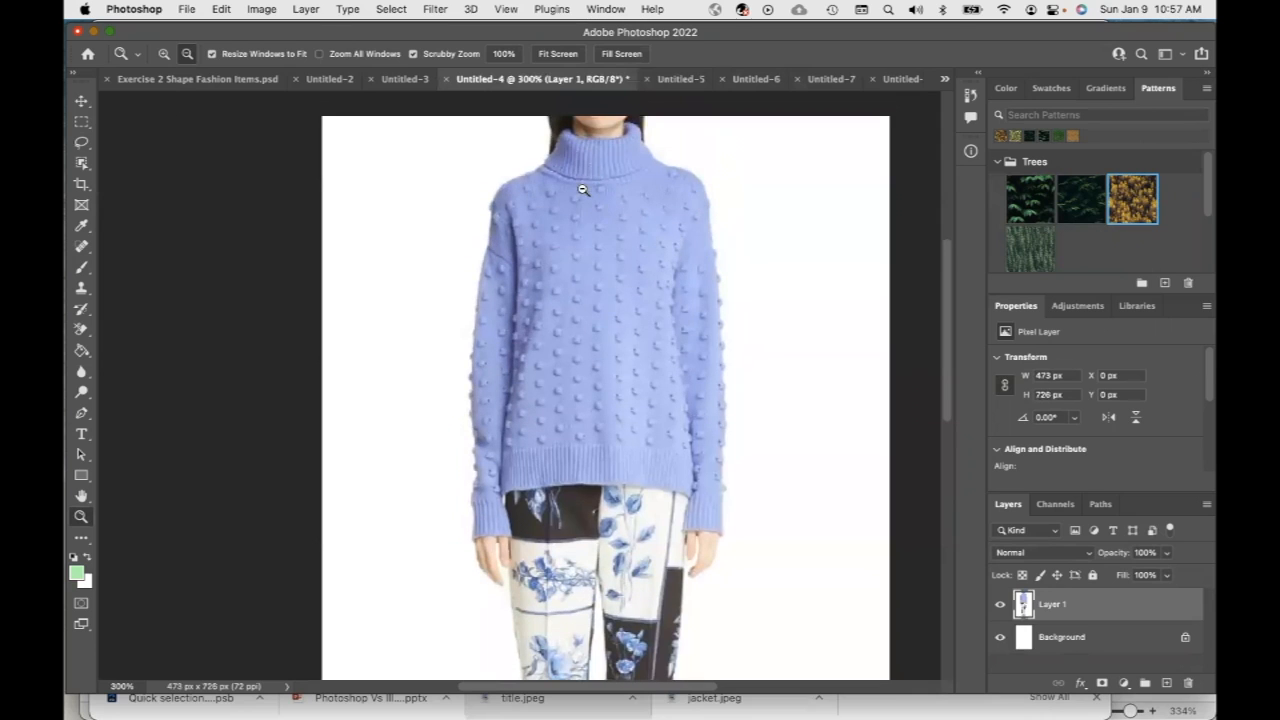
click(86, 146)
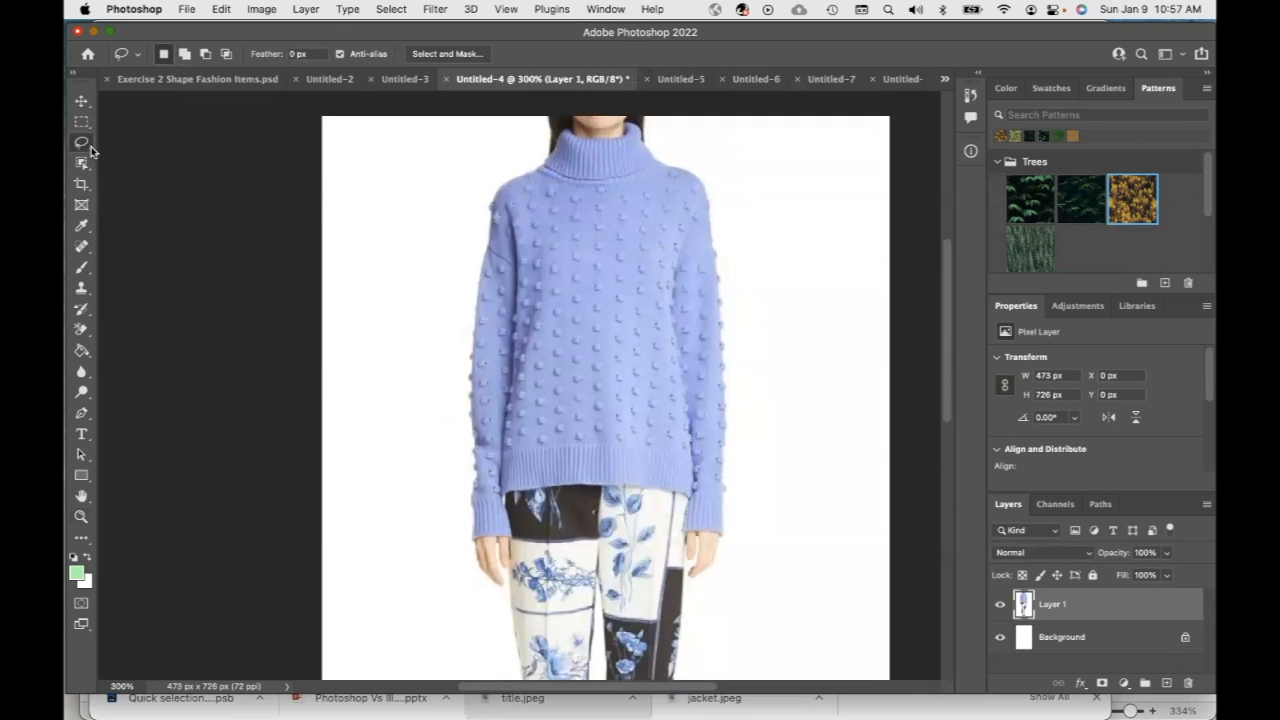
right_click(89, 151)
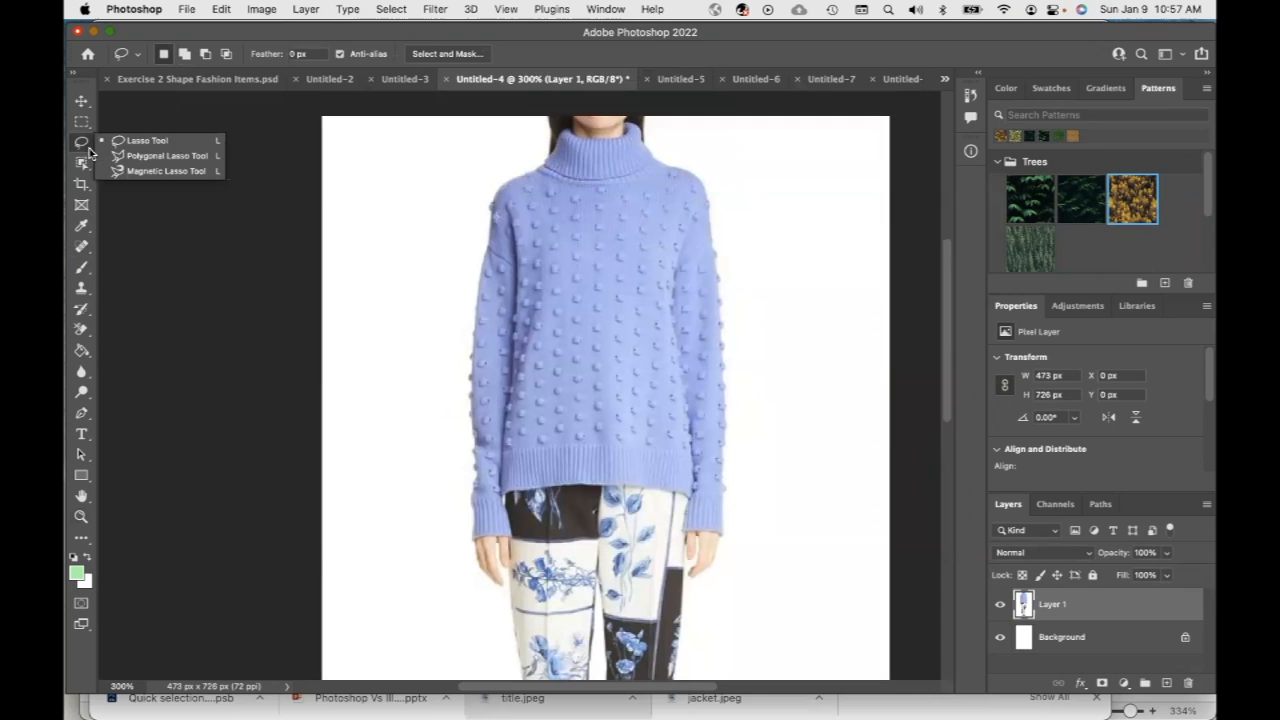
click(142, 172)
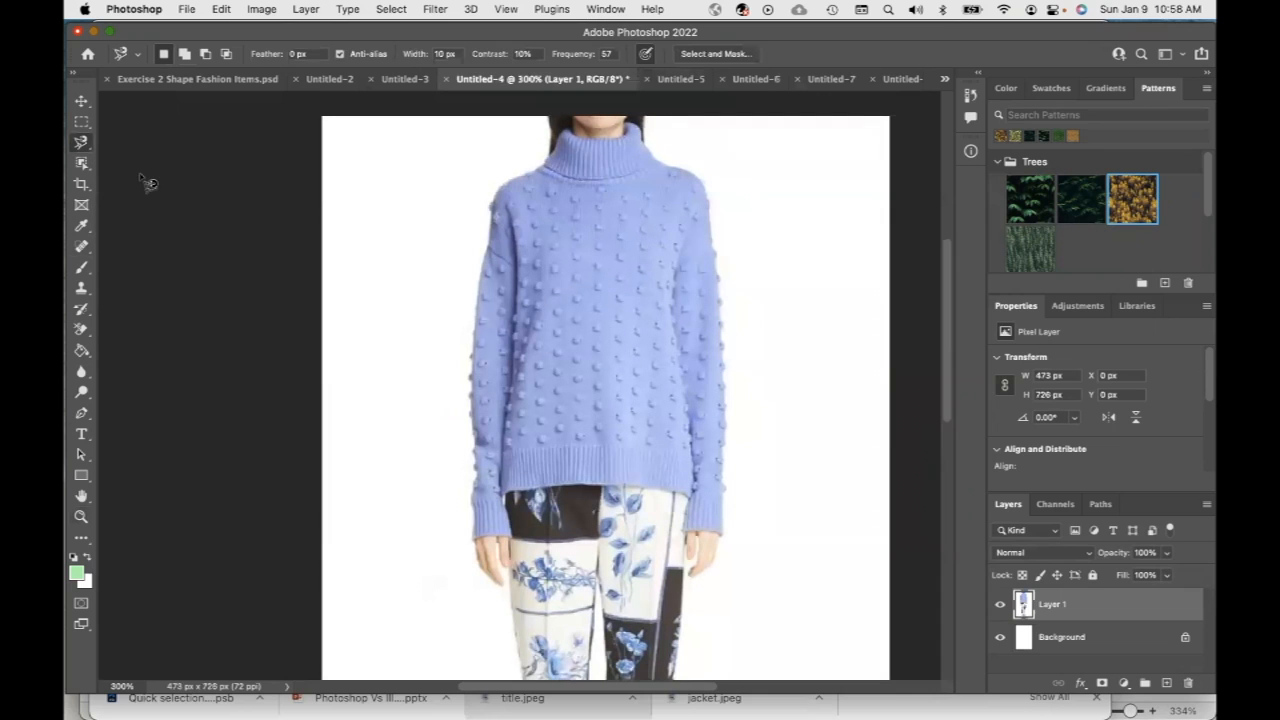
click(588, 138)
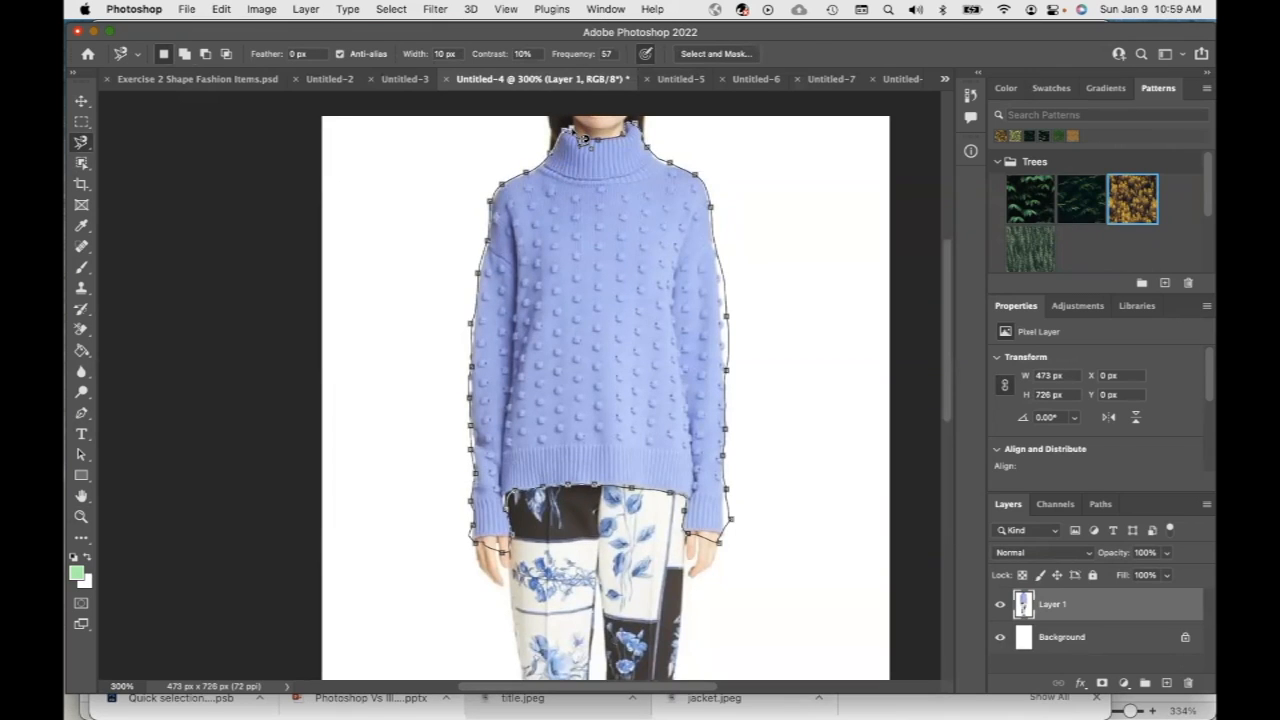
click(583, 138)
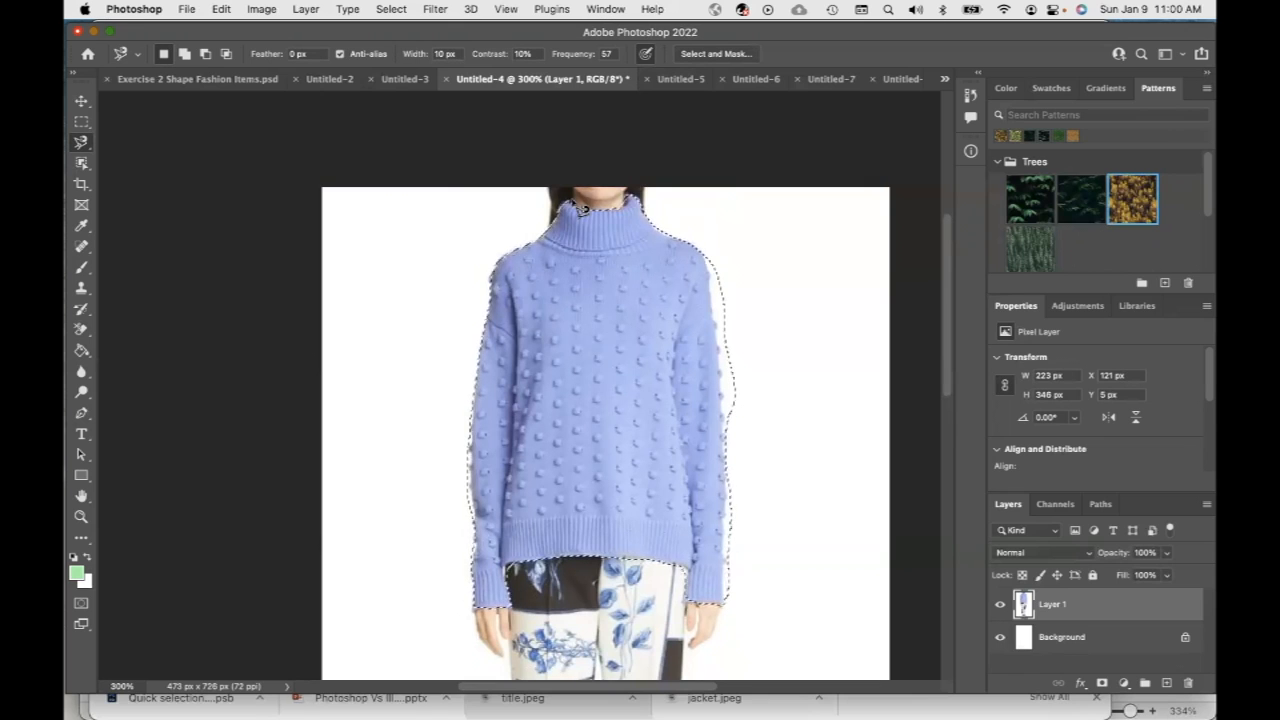
Copy the sweater into Untitled-3, arrange it overlapping the top of the lowered skirt at about X 195, Y 187 px, and deselect the layers.
drag(421, 80, 430, 188)
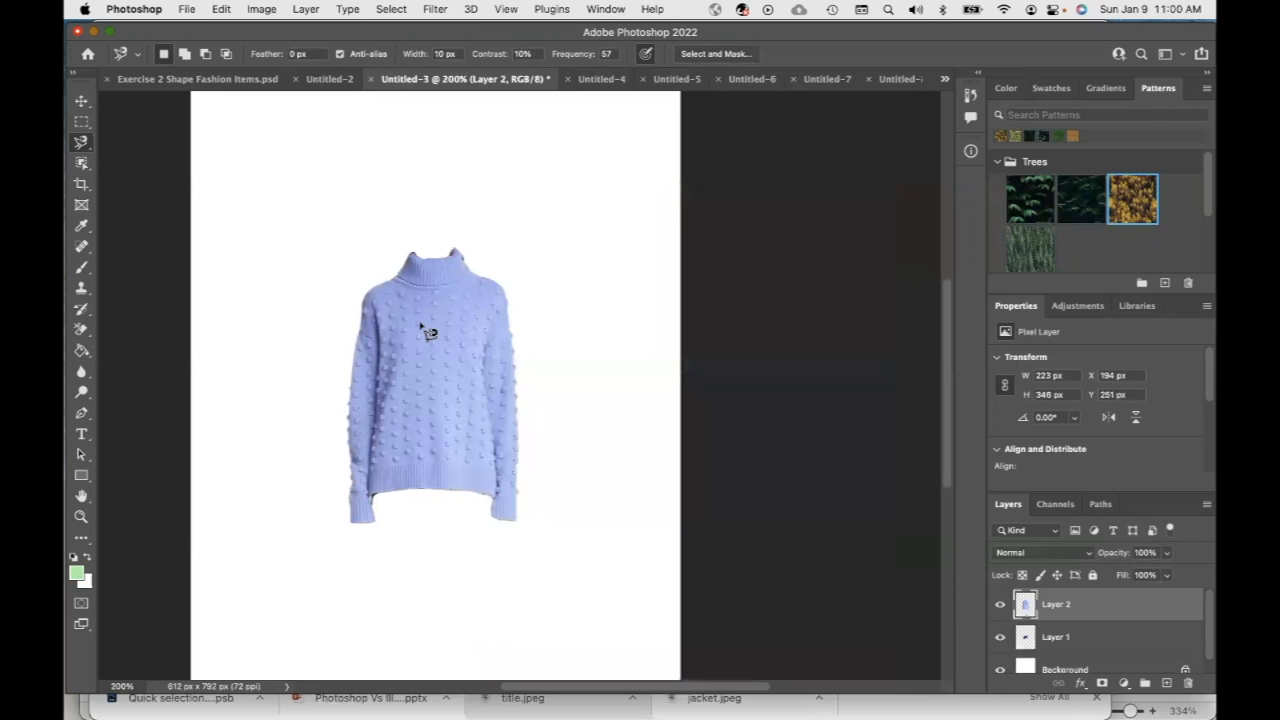
click(81, 101)
drag(406, 343, 406, 175)
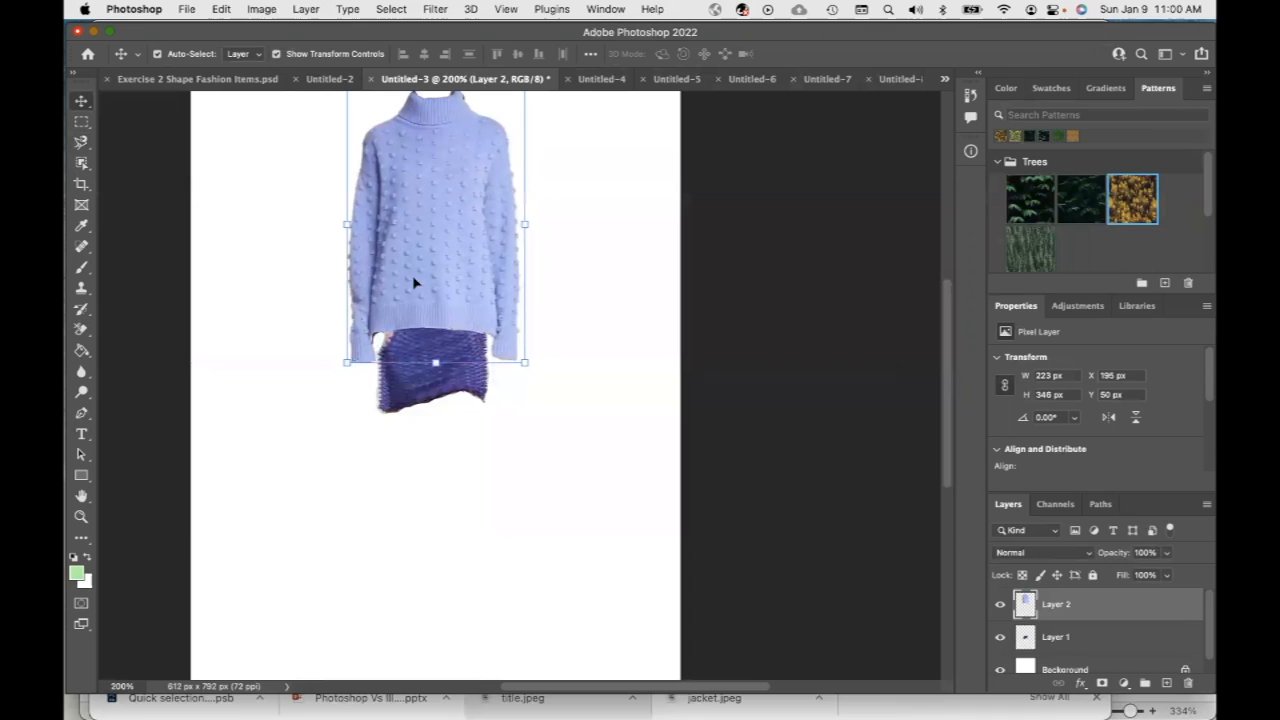
drag(410, 402, 407, 492)
drag(437, 253, 436, 360)
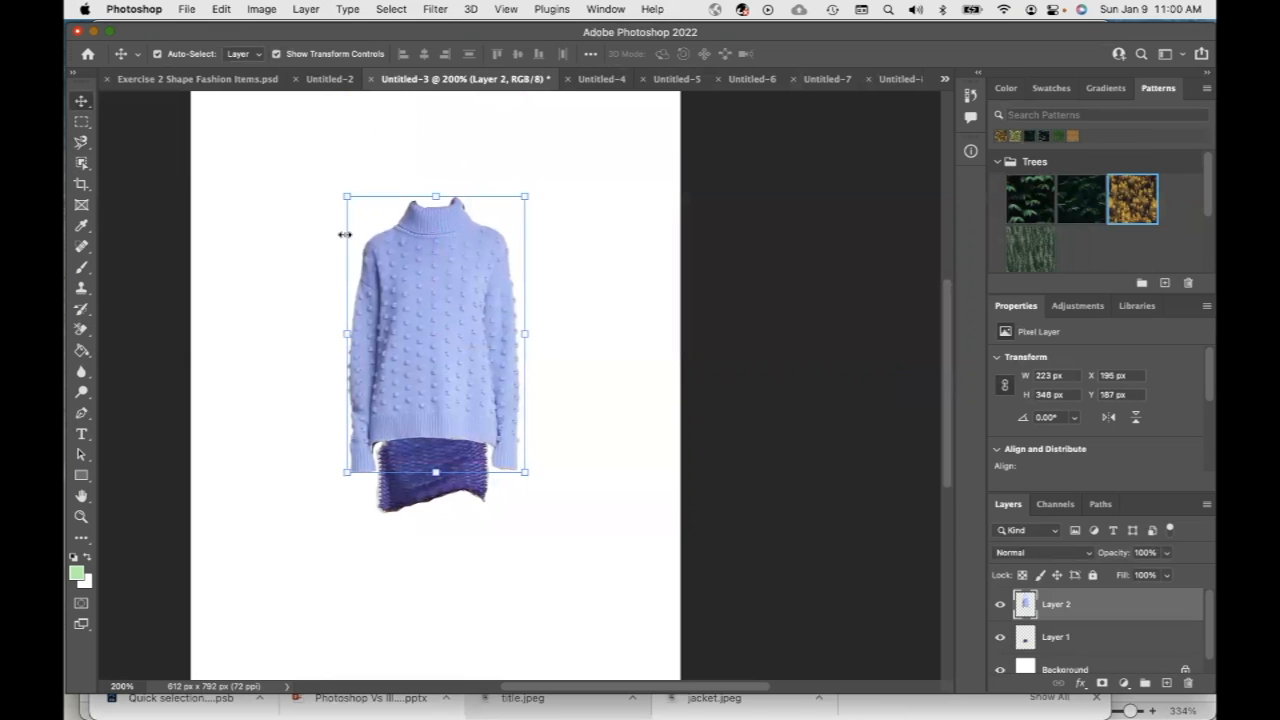
click(299, 270)
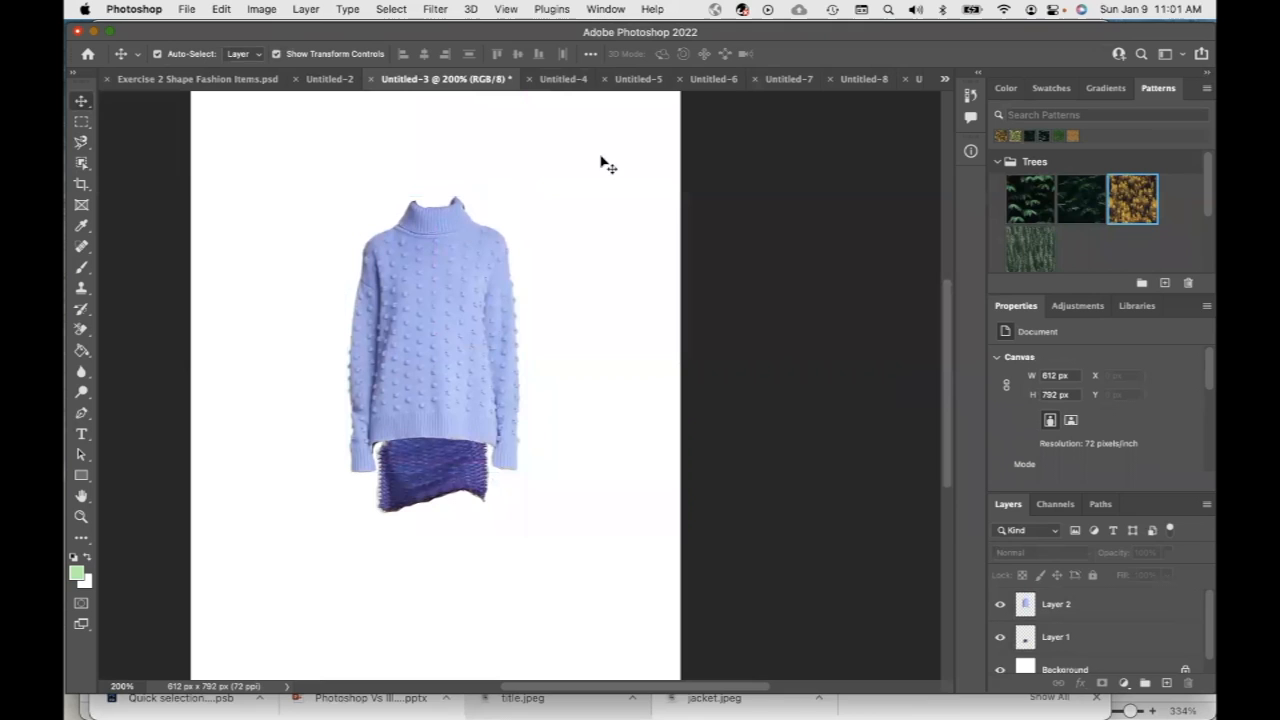
Select the sunglasses in Untitled-5 with the Object Selection tool, about 411 x 111 px, and paste them into Untitled-3 above the sweater.
click(631, 80)
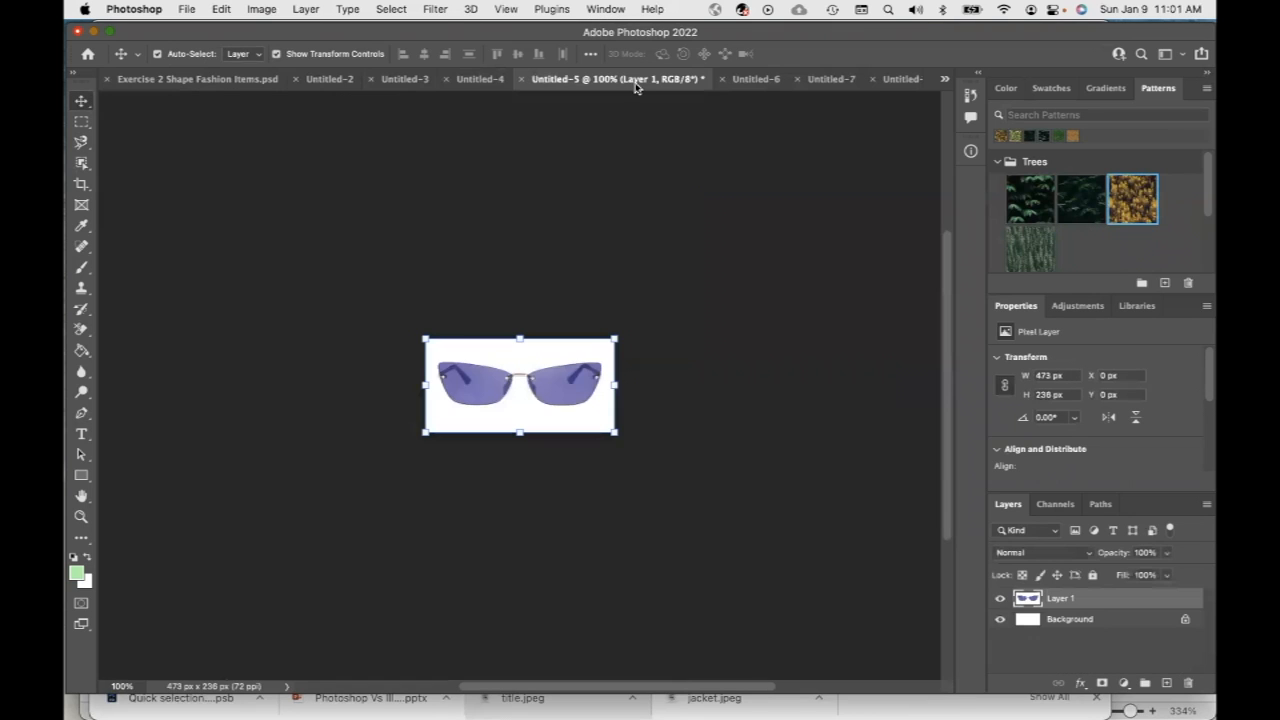
click(87, 172)
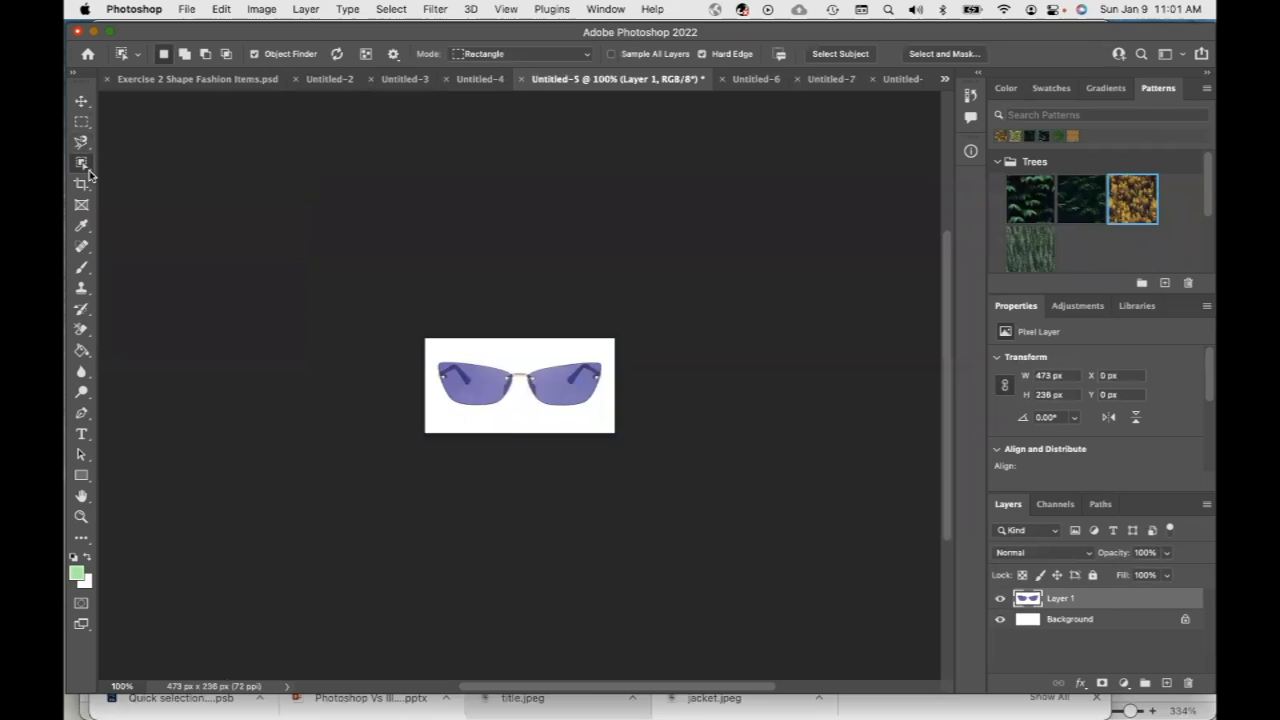
right_click(88, 175)
click(138, 165)
mouse_move(430, 345)
mouse_down()
mouse_move(485, 415)
mouse_move(586, 418)
mouse_move(608, 405)
mouse_up()
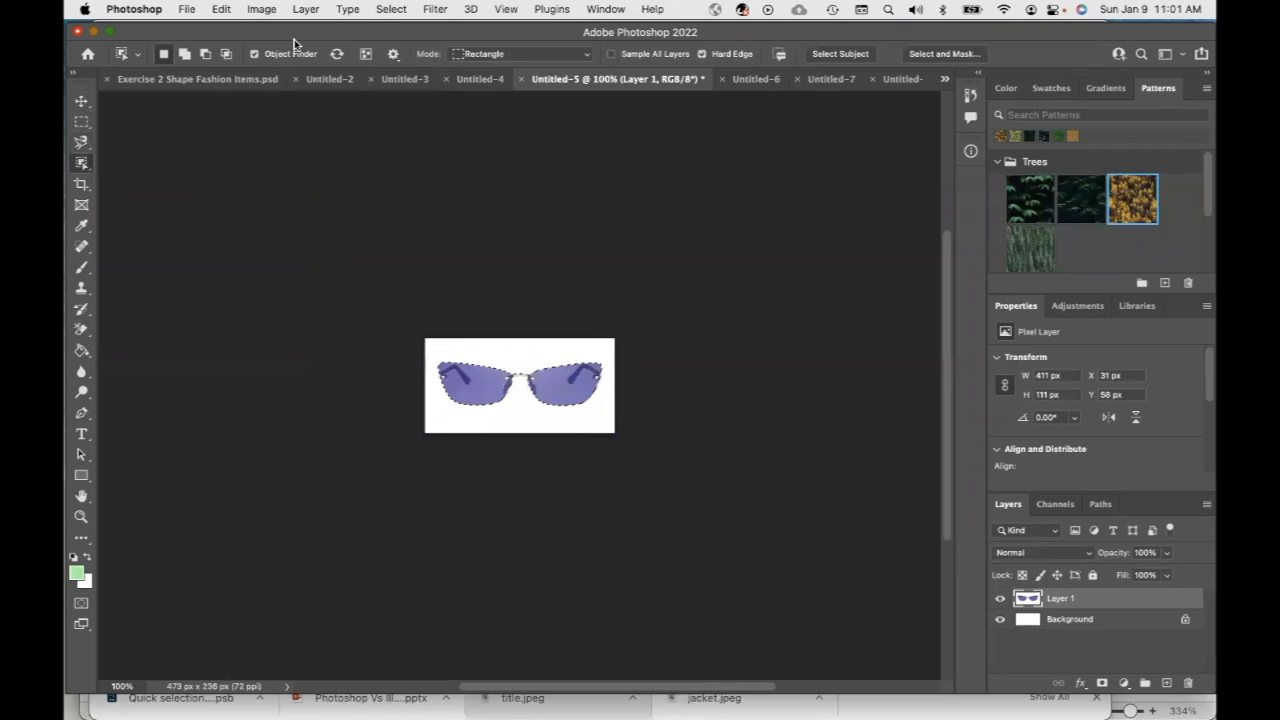
key(super+v)
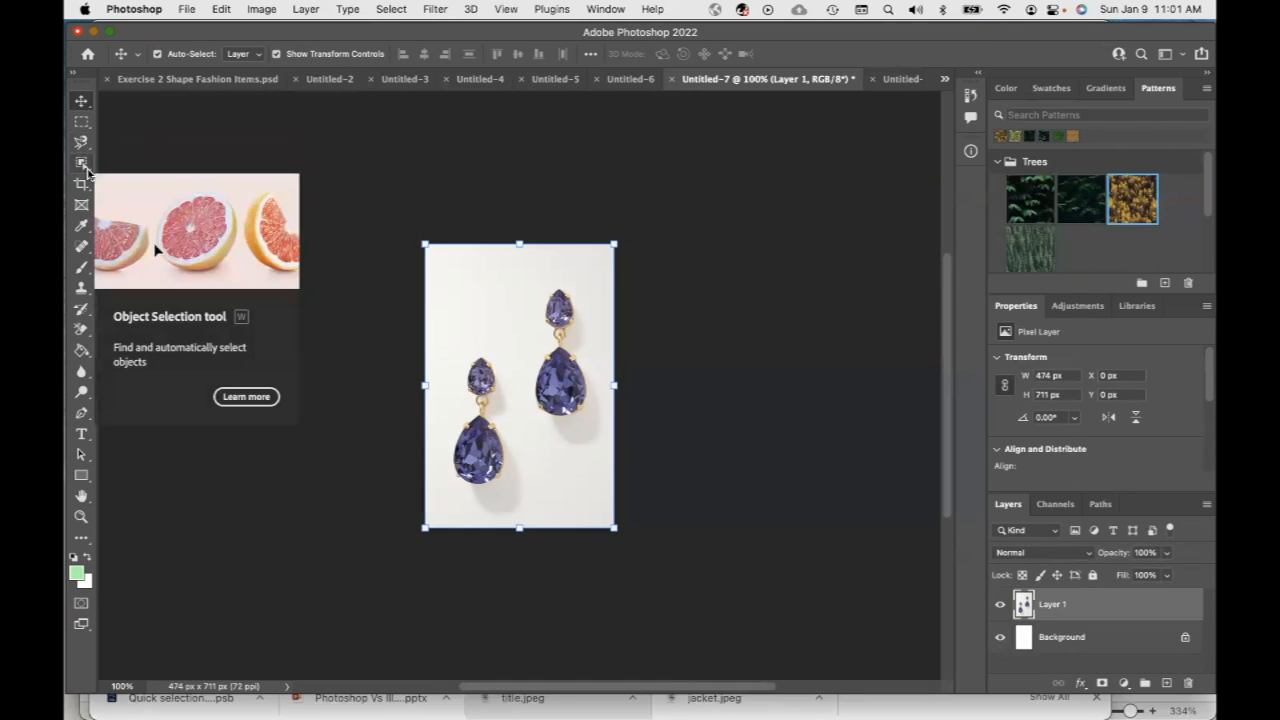
Outline the left earring in Untitled-7 with the Polygonal Lasso, about 132 x 331 px, and copy it.
click(84, 144)
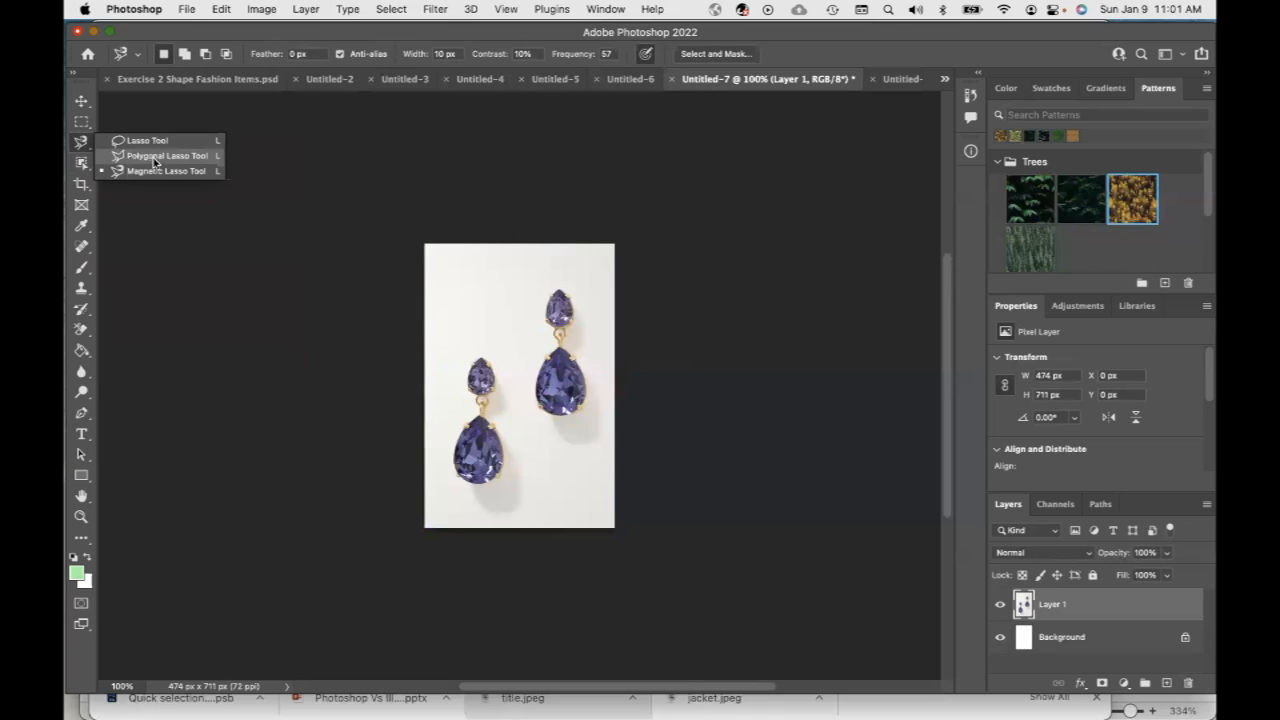
click(157, 156)
click(156, 158)
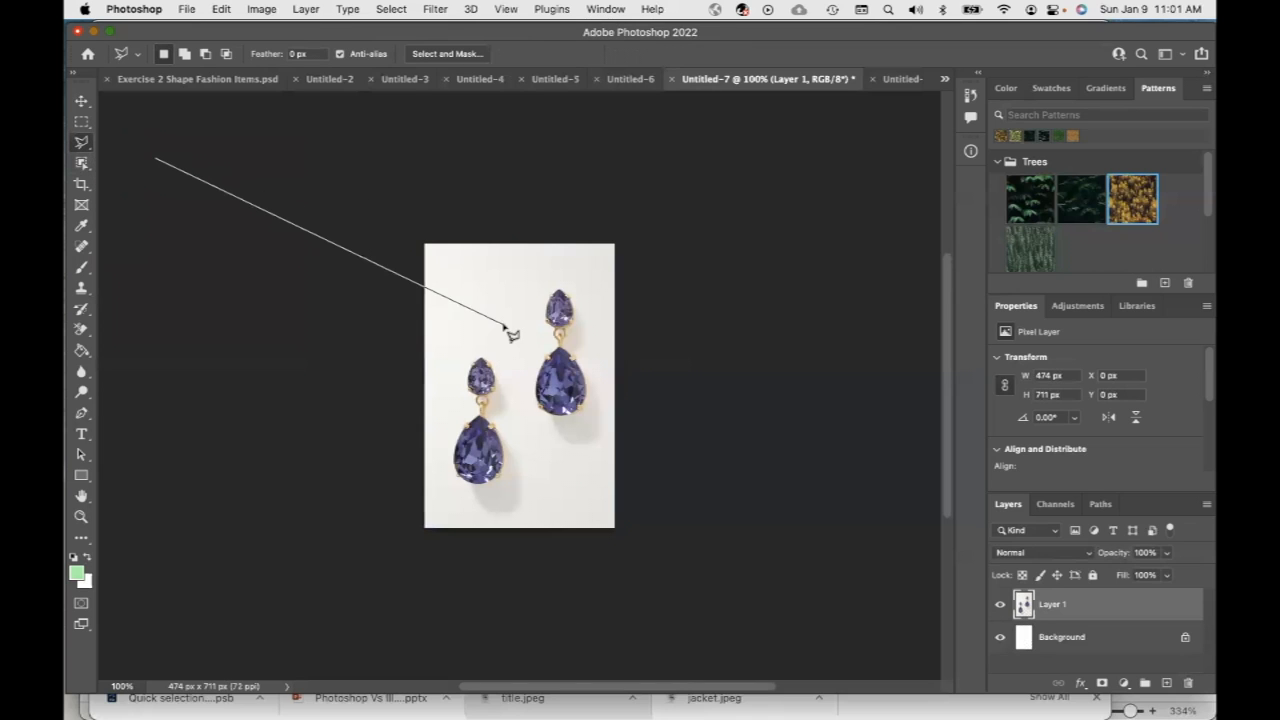
key(Escape)
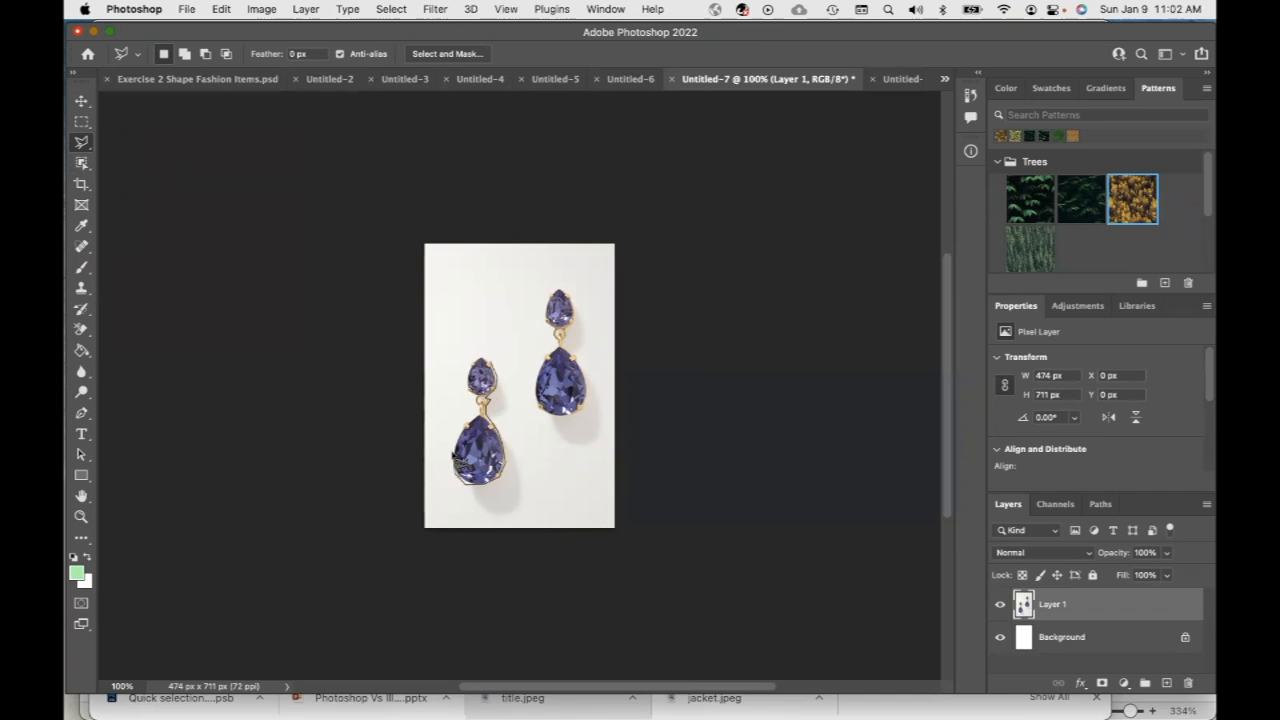
click(458, 442)
click(462, 424)
click(466, 396)
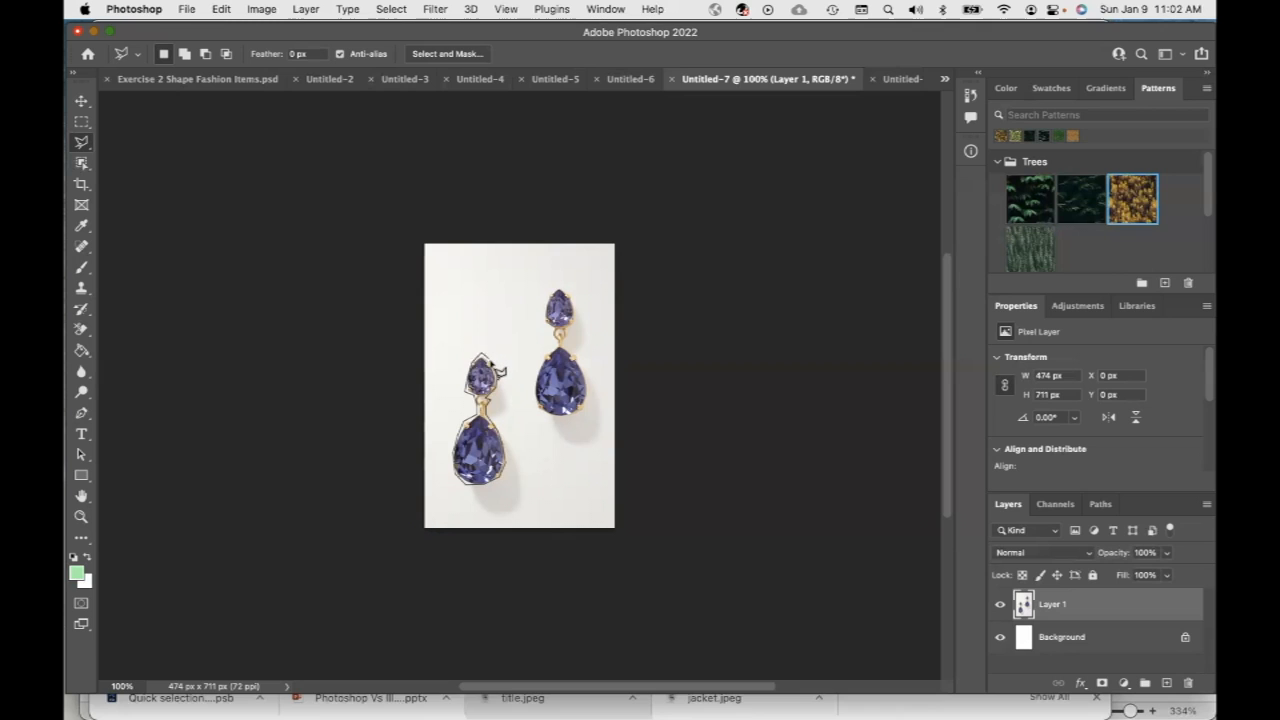
click(491, 365)
key(super+c)
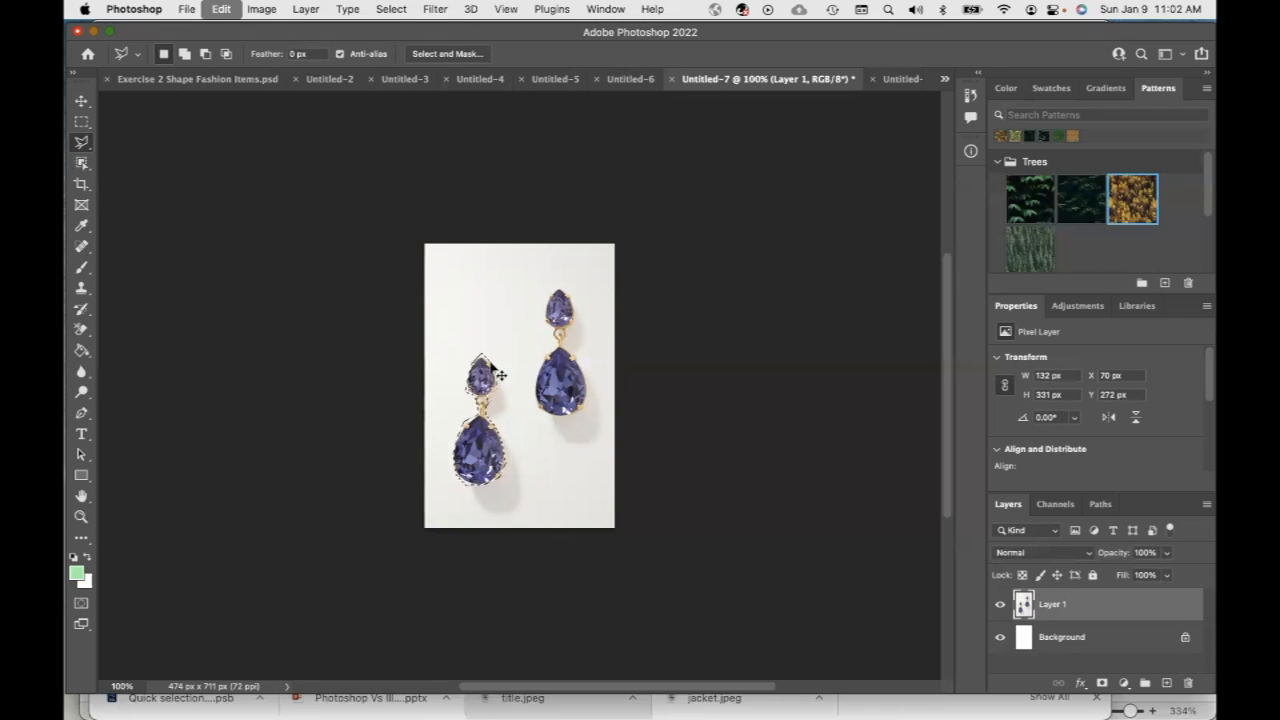
Paste the earring into Untitled-3 and move it to the left of the sweater, at about X 13, Y 195 px.
click(405, 79)
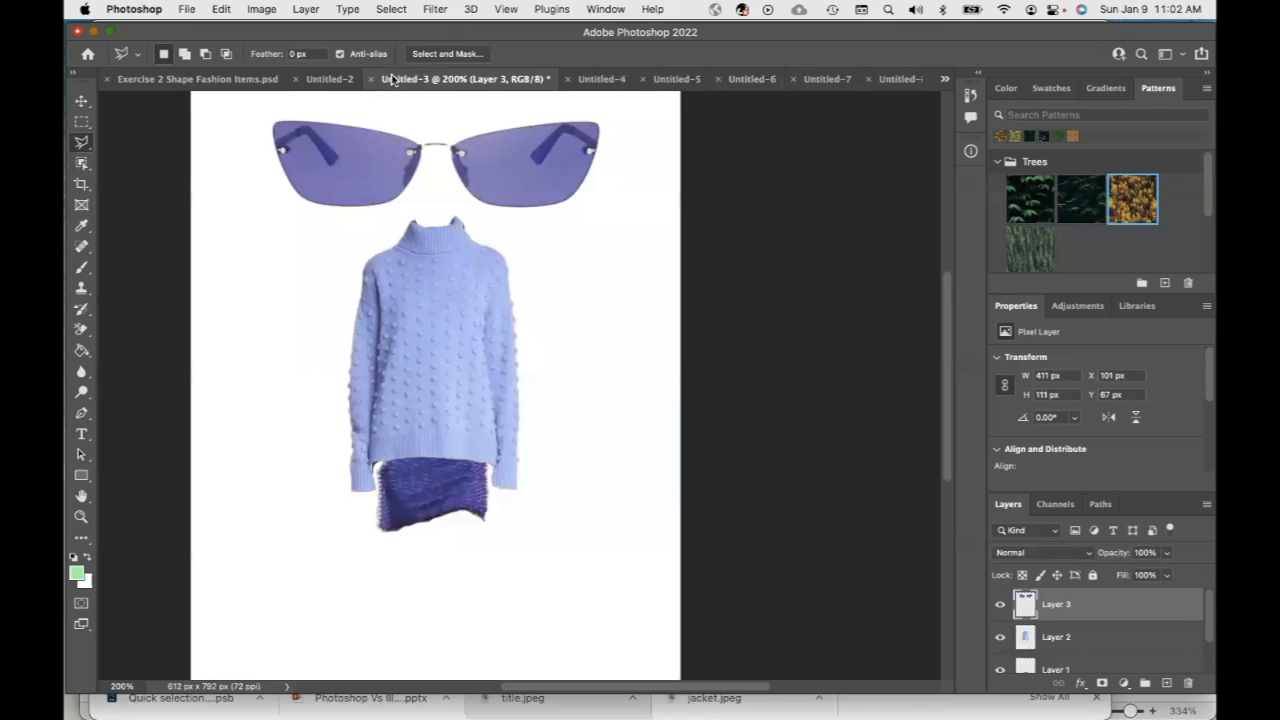
key(super+v)
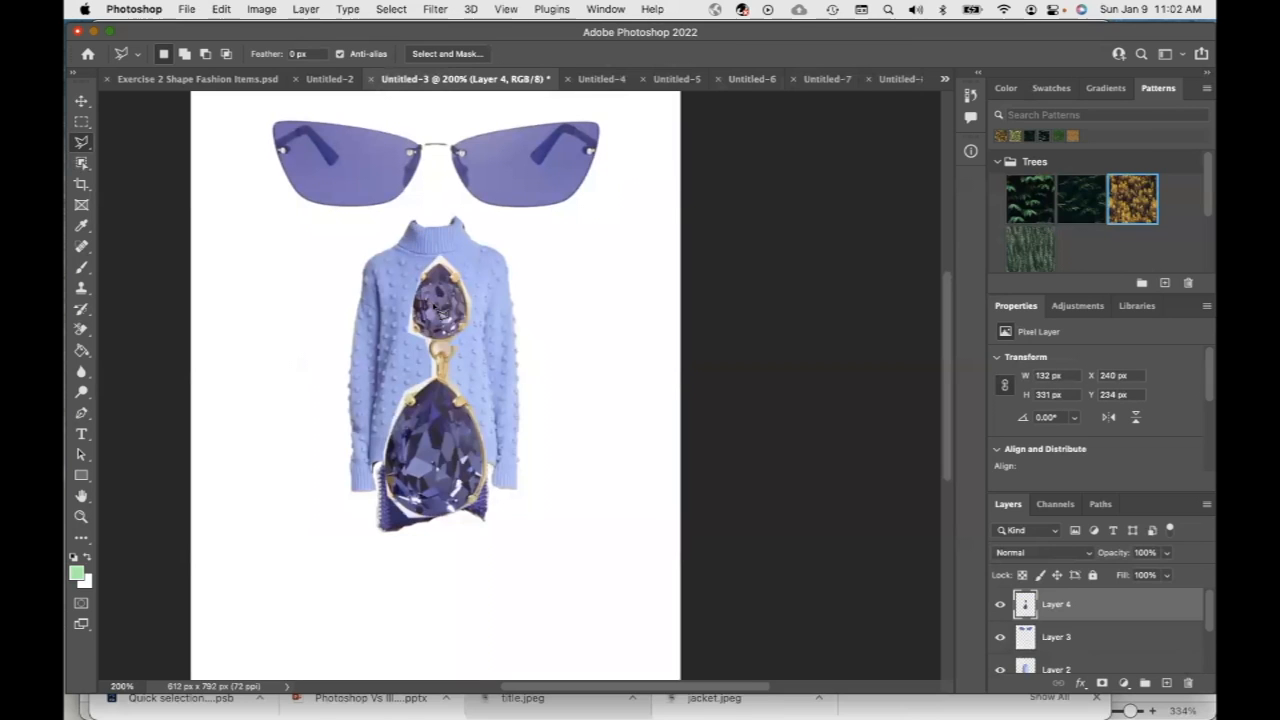
click(82, 101)
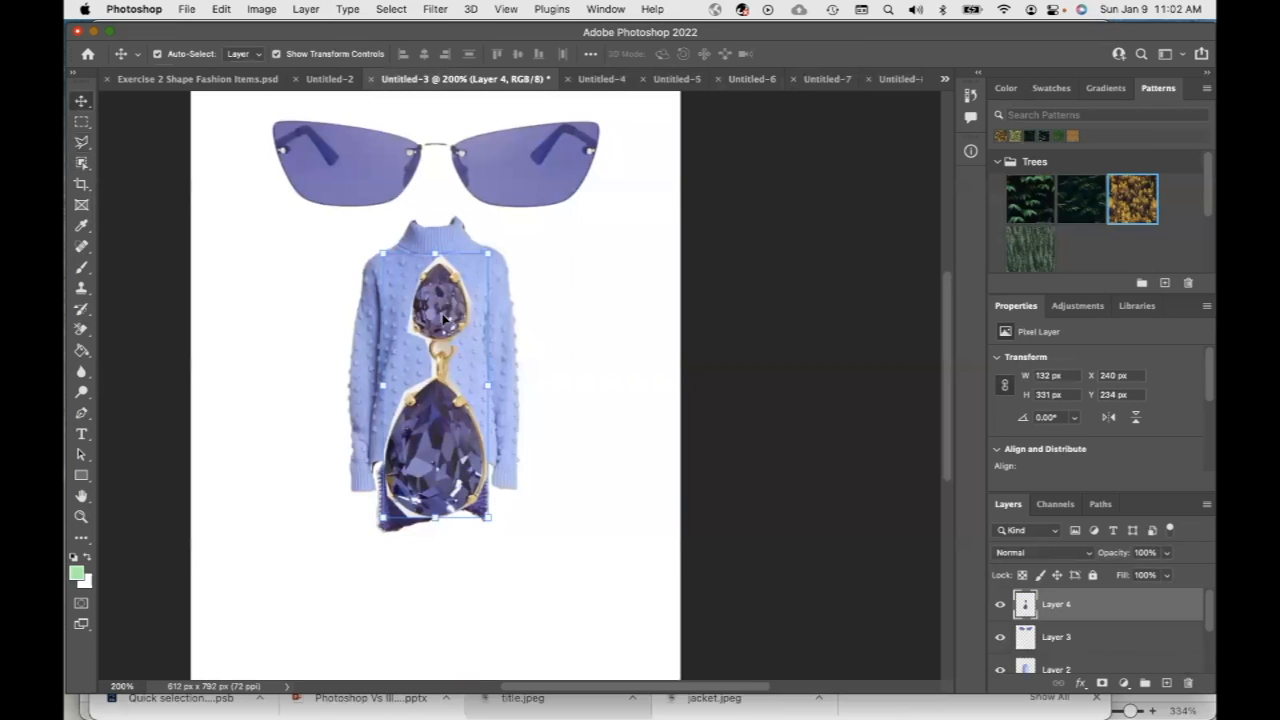
drag(445, 318, 263, 282)
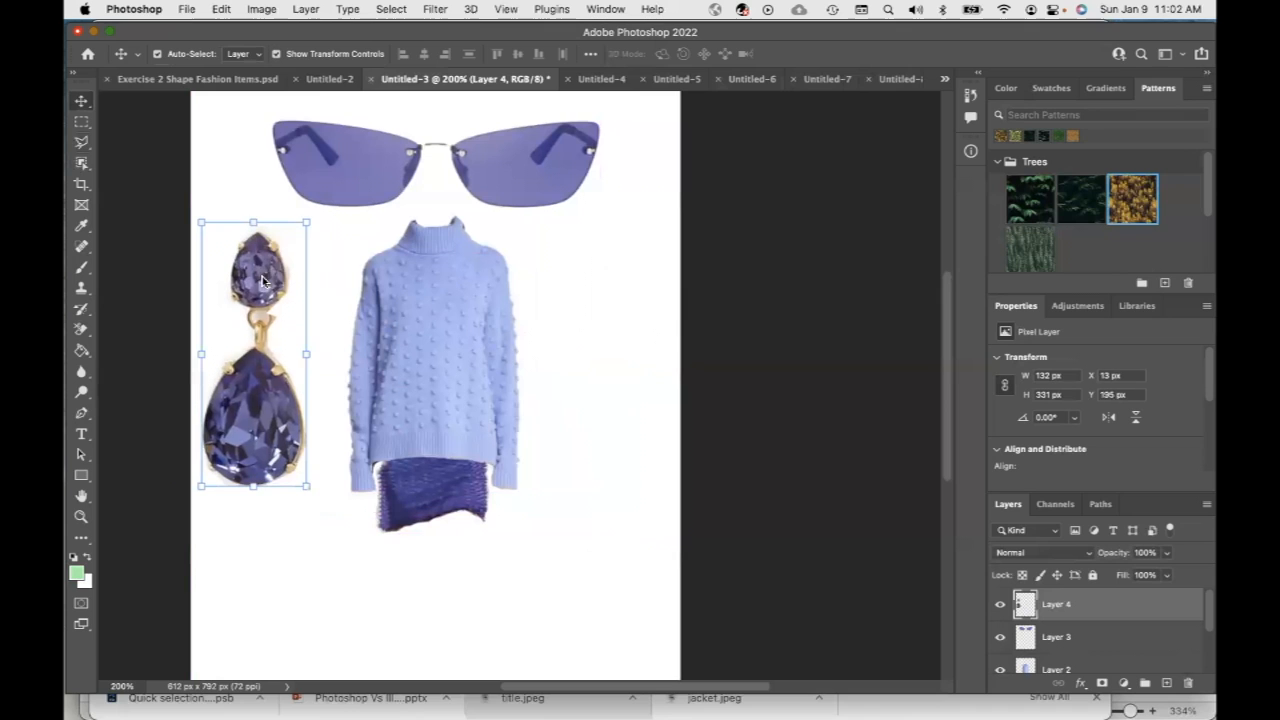
Scale the earring down to about 24 x 59 px and place it beside the sweater's collar, at about X 183, Y 187 px.
key(super+t)
drag(305, 221, 323, 242)
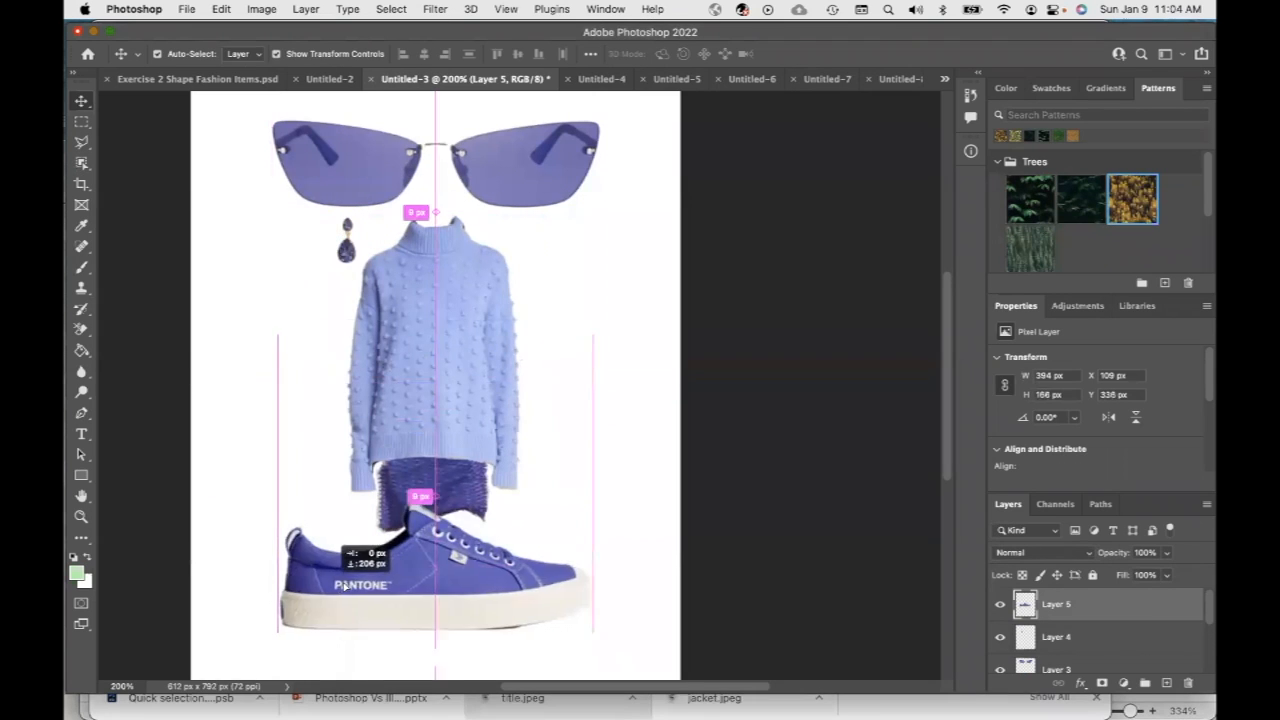
Scale the blue Pantone sneaker to about 35% and place it to the right of the skirt.
drag(325, 572, 353, 599)
drag(298, 513, 583, 481)
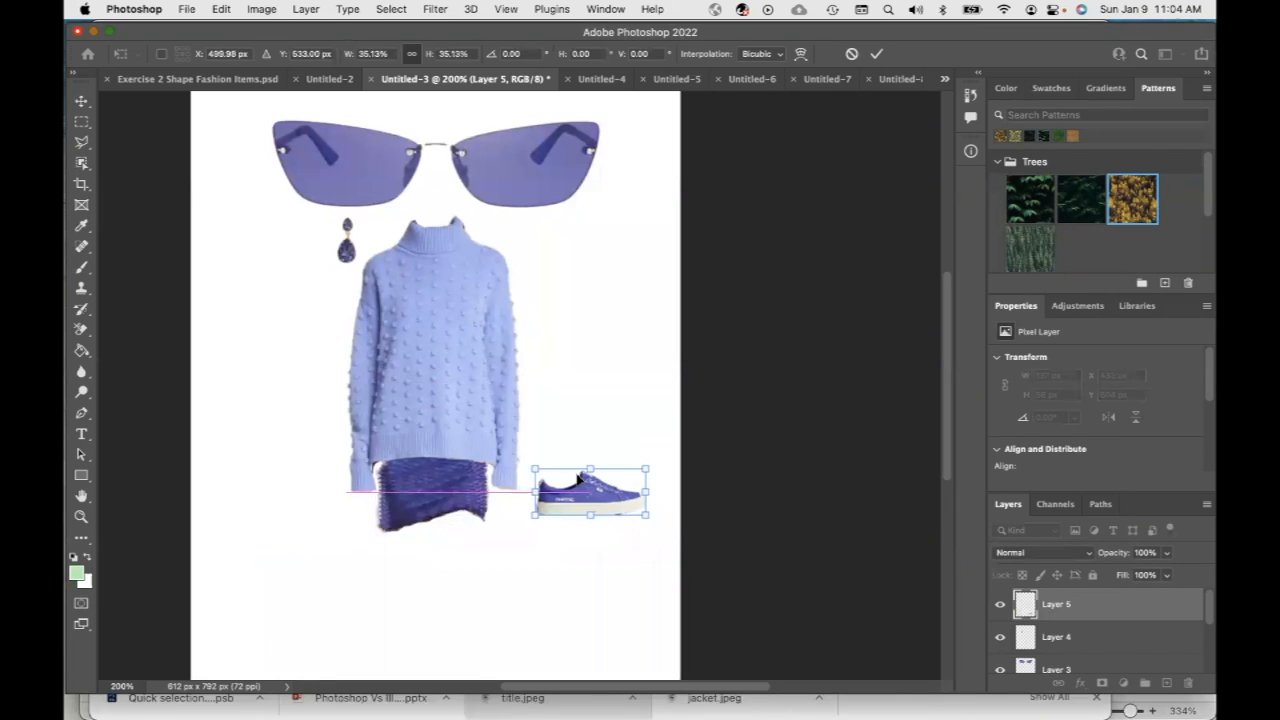
drag(651, 459, 677, 440)
key(Return)
Scale the sunglasses to about 53%, about 219 x 59 px, and place them above the sweater at about X 183, Y 73 px.
click(505, 168)
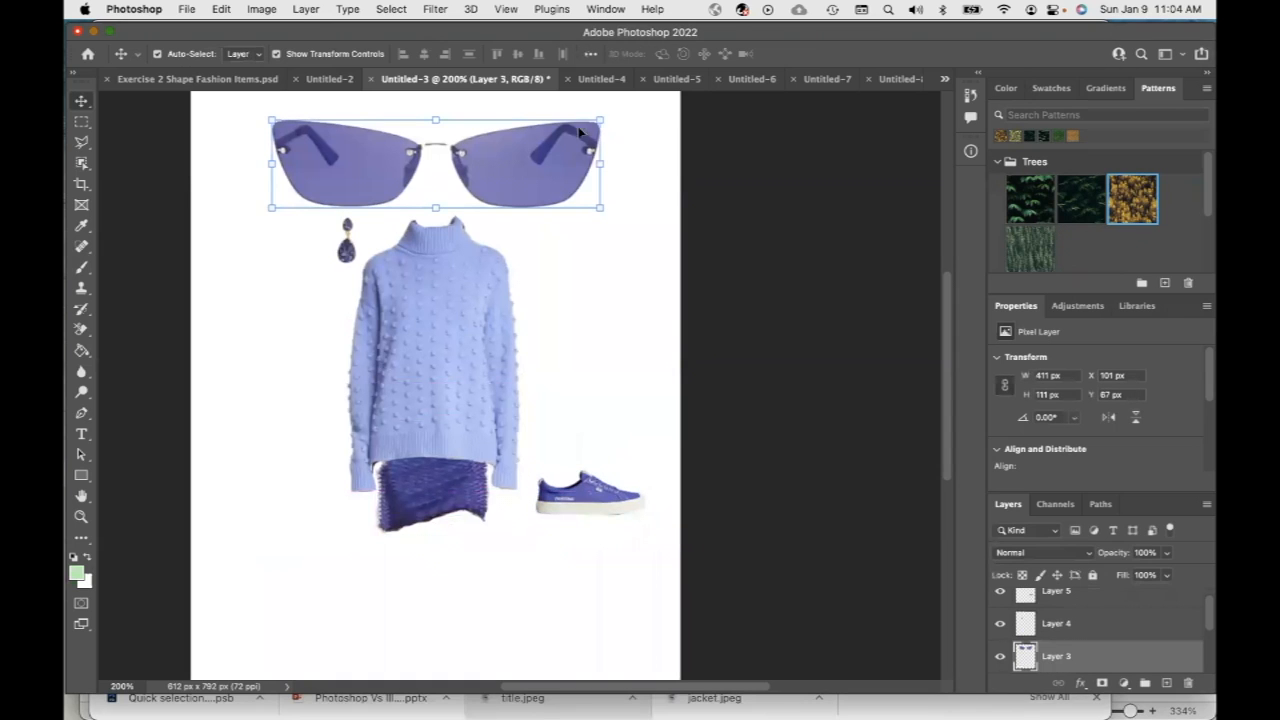
drag(601, 116, 452, 108)
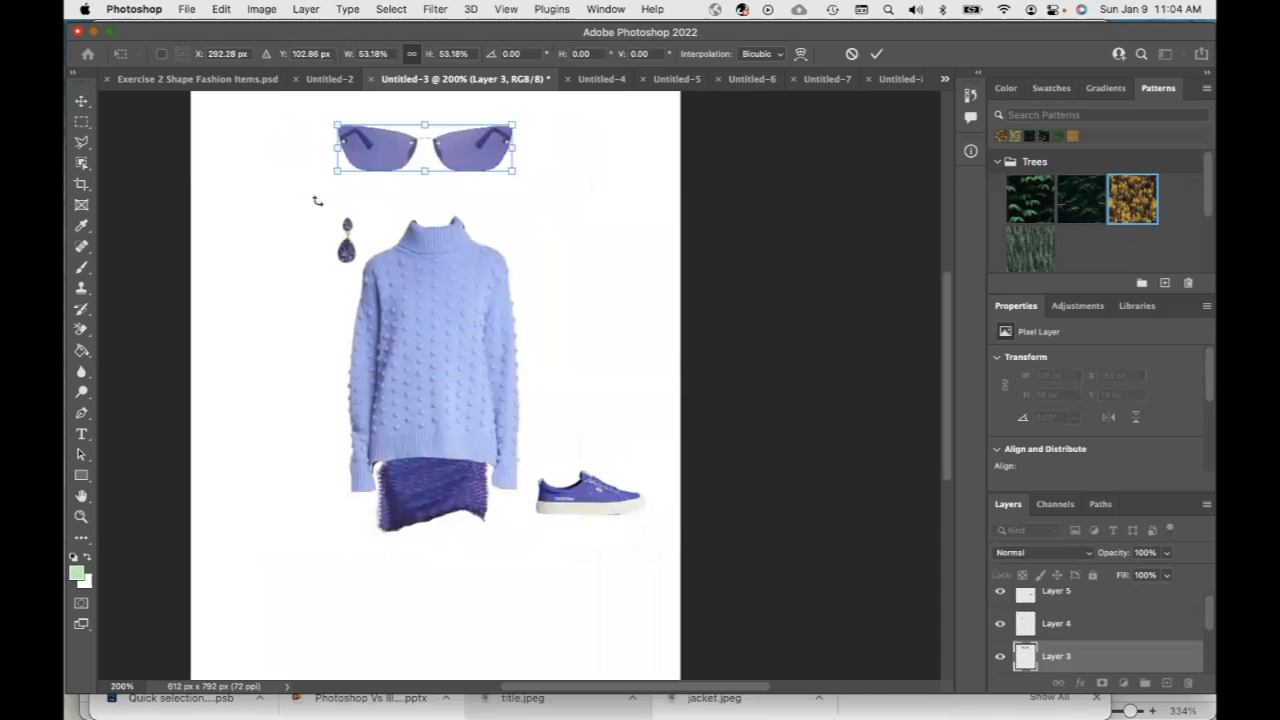
key(Return)
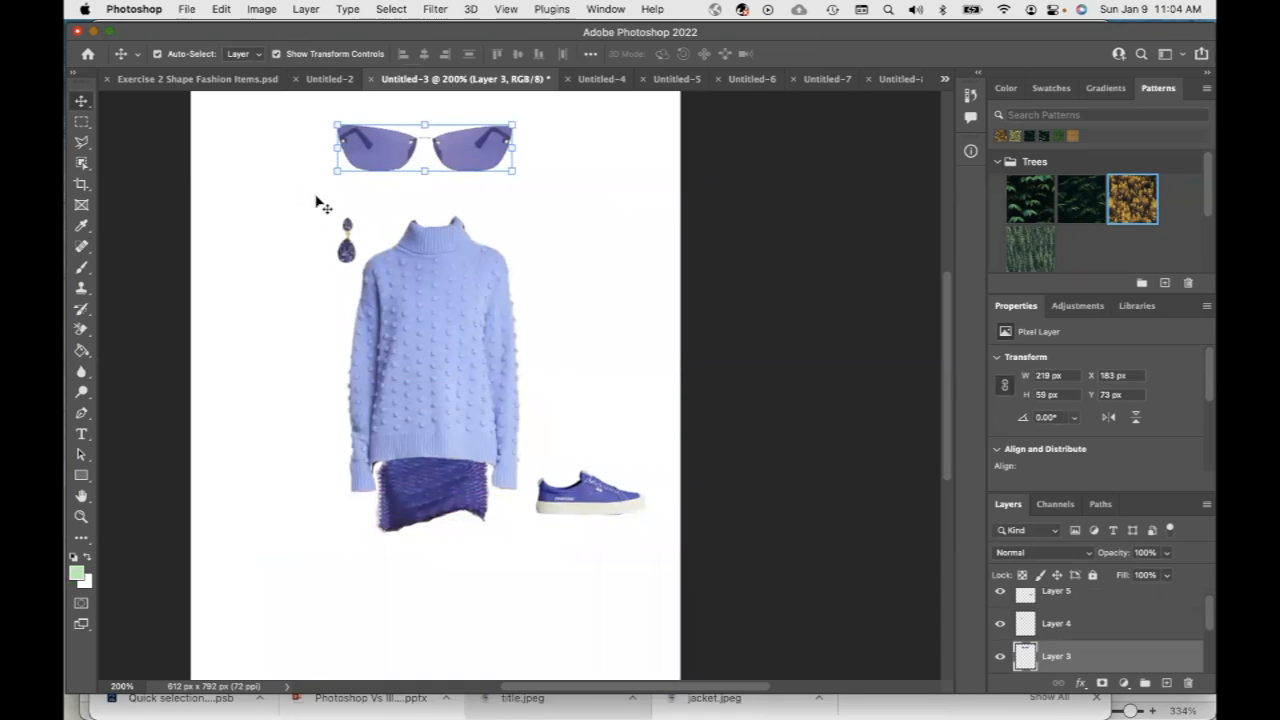
Duplicate the earring and place the copy on the other side of the sweater's collar, making a pair.
click(350, 259)
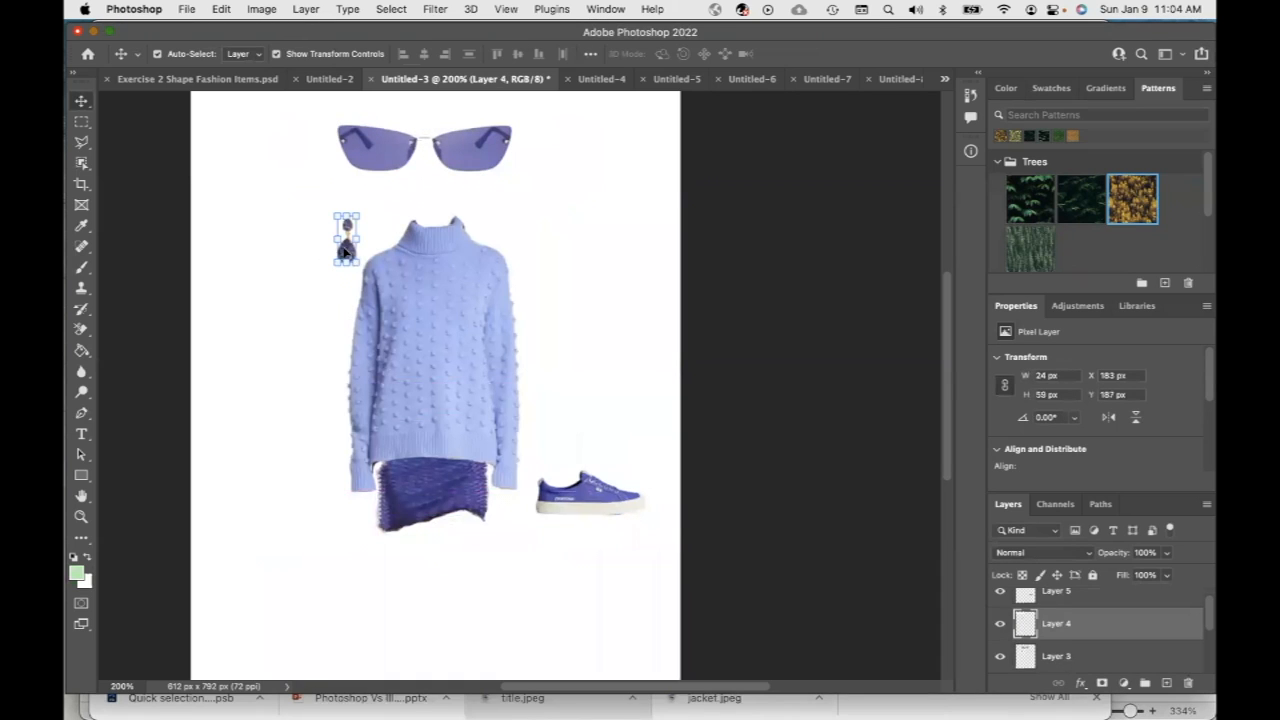
key(super+c)
key(super+v)
drag(440, 378, 528, 220)
Make the Background layer the active layer.
click(1077, 658)
scroll(1070, 640, down, 3)
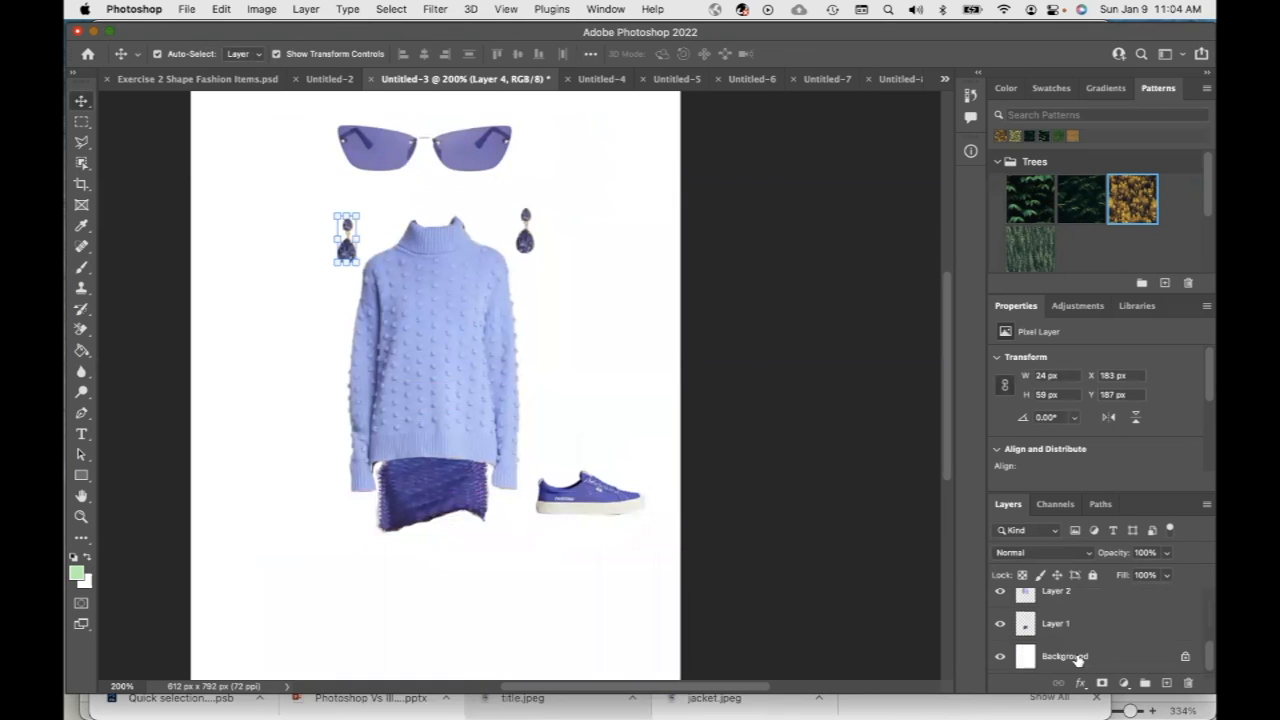
click(1057, 658)
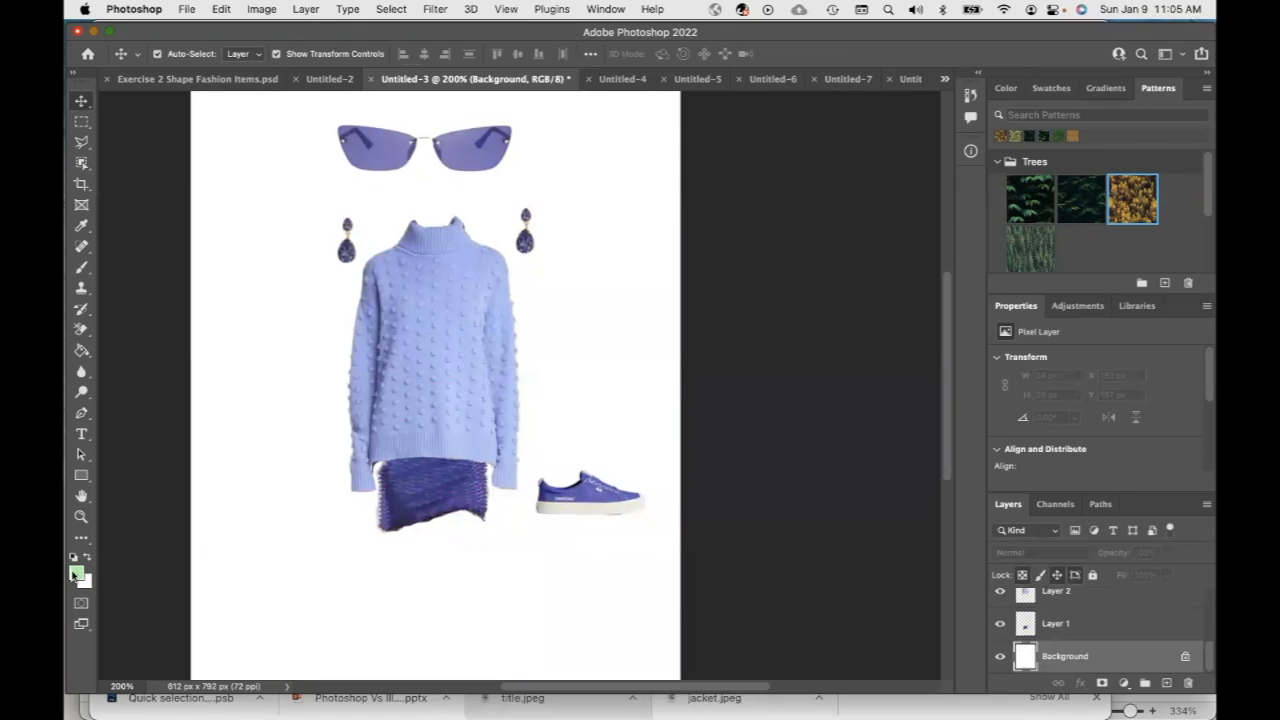
click(73, 575)
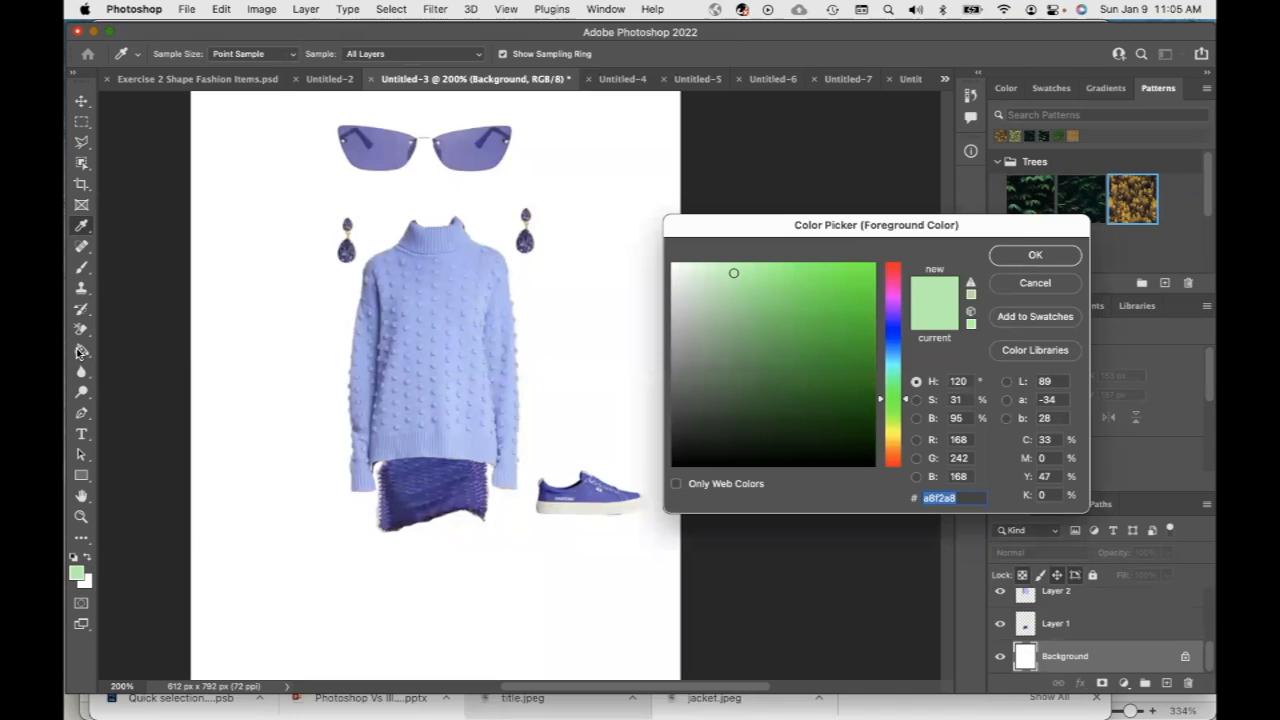
click(205, 339)
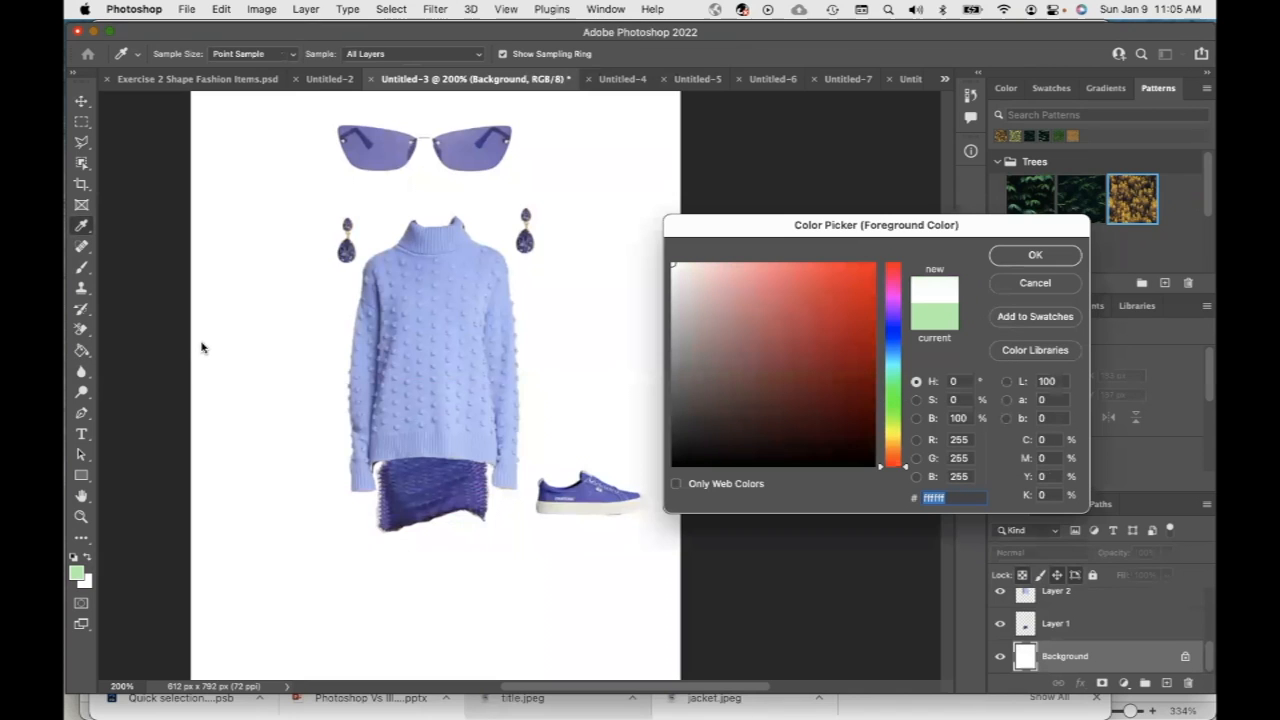
click(1034, 285)
Fill the Background layer with the light green foreground color using the Paint Bucket tool.
click(82, 351)
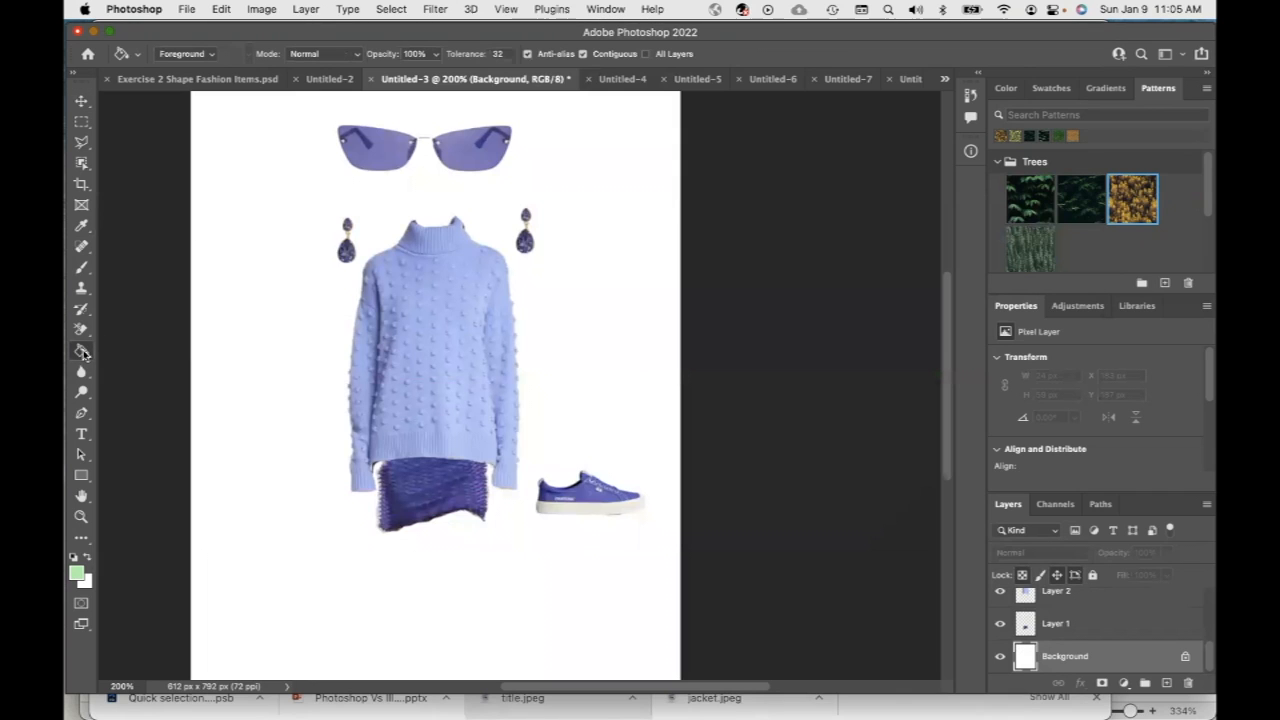
click(283, 296)
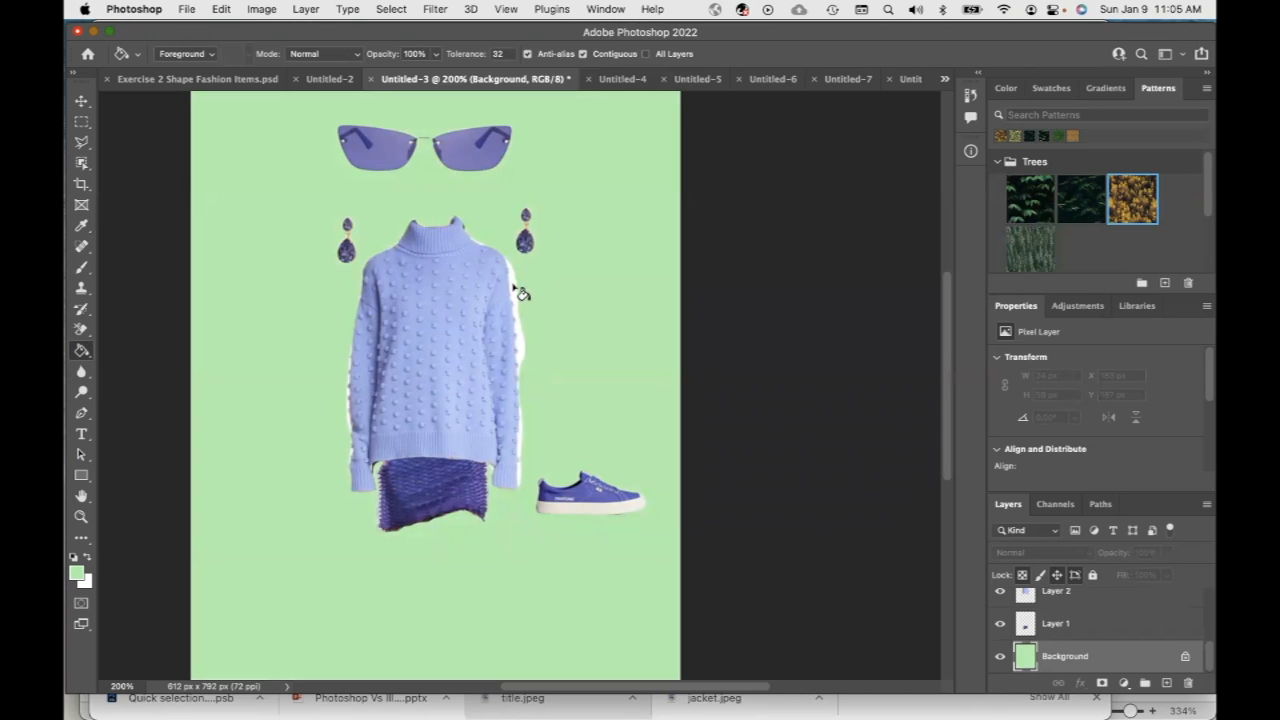
Outline the white strip beside the sweater's upper right sleeve on Layer 2 with the Magnetic Lasso, about 26 x 130 px, and delete it.
click(85, 146)
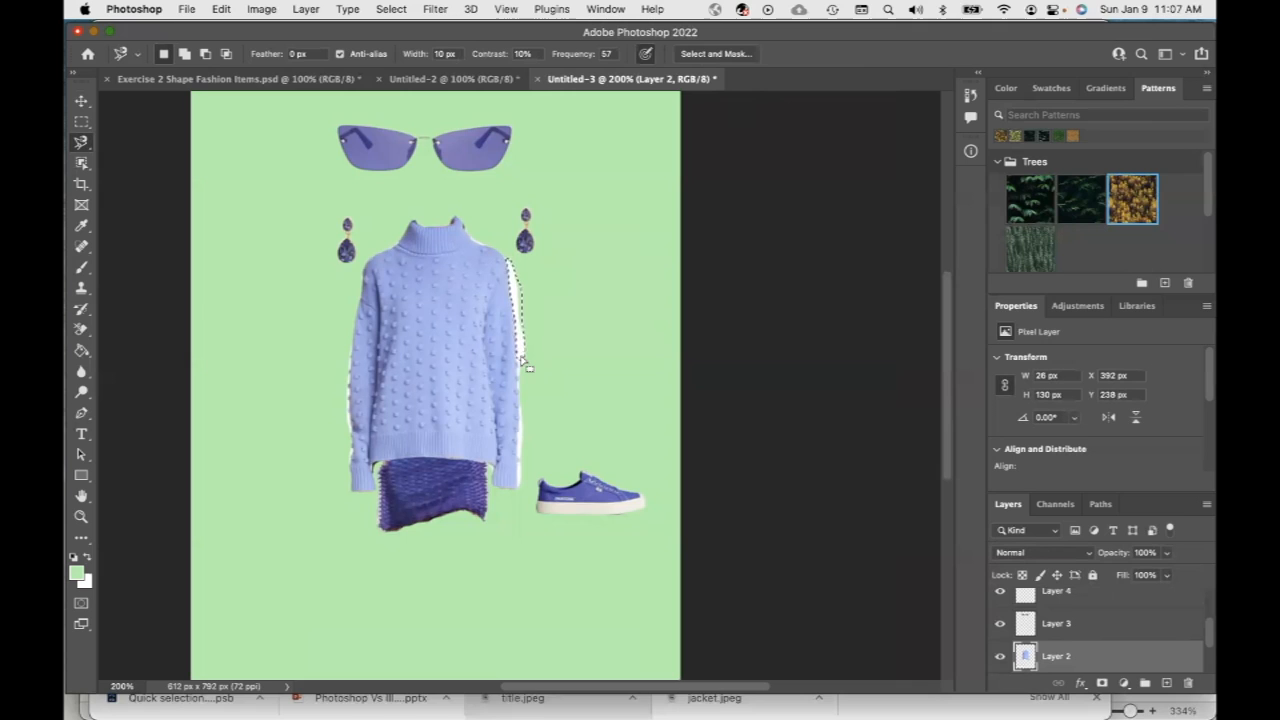
scroll(1077, 640, down, 2)
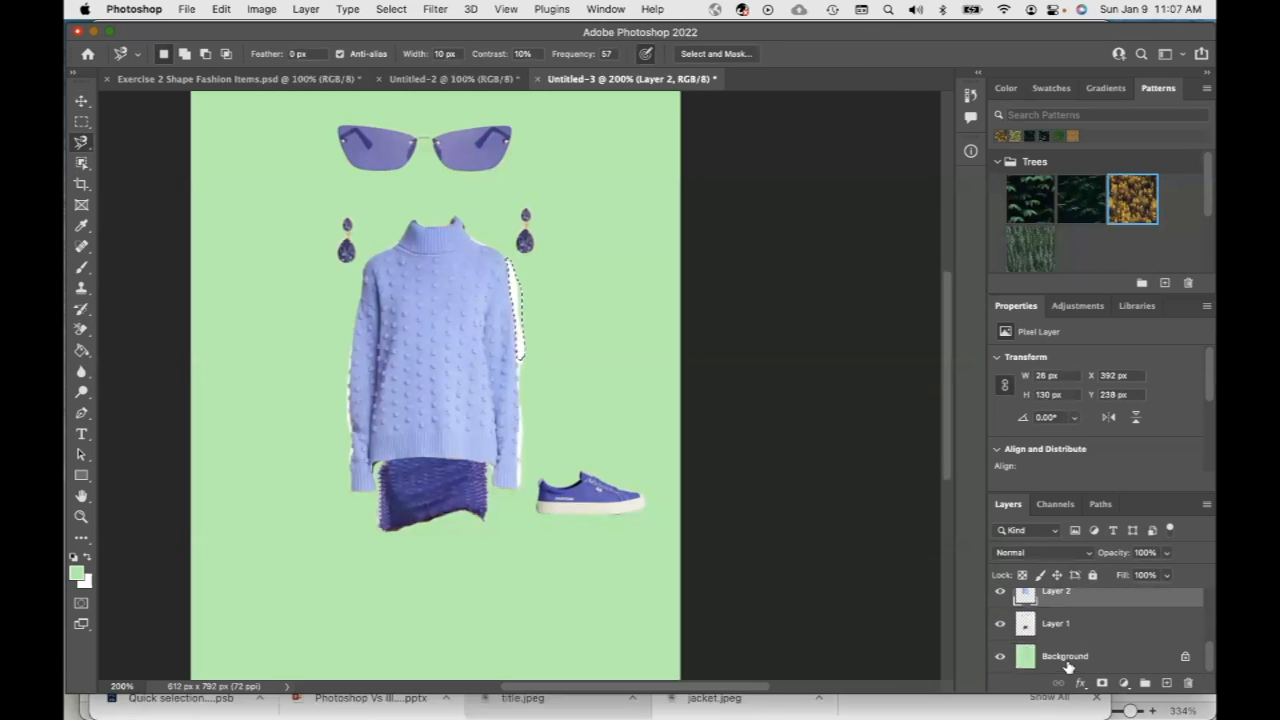
scroll(1066, 620, down, 2)
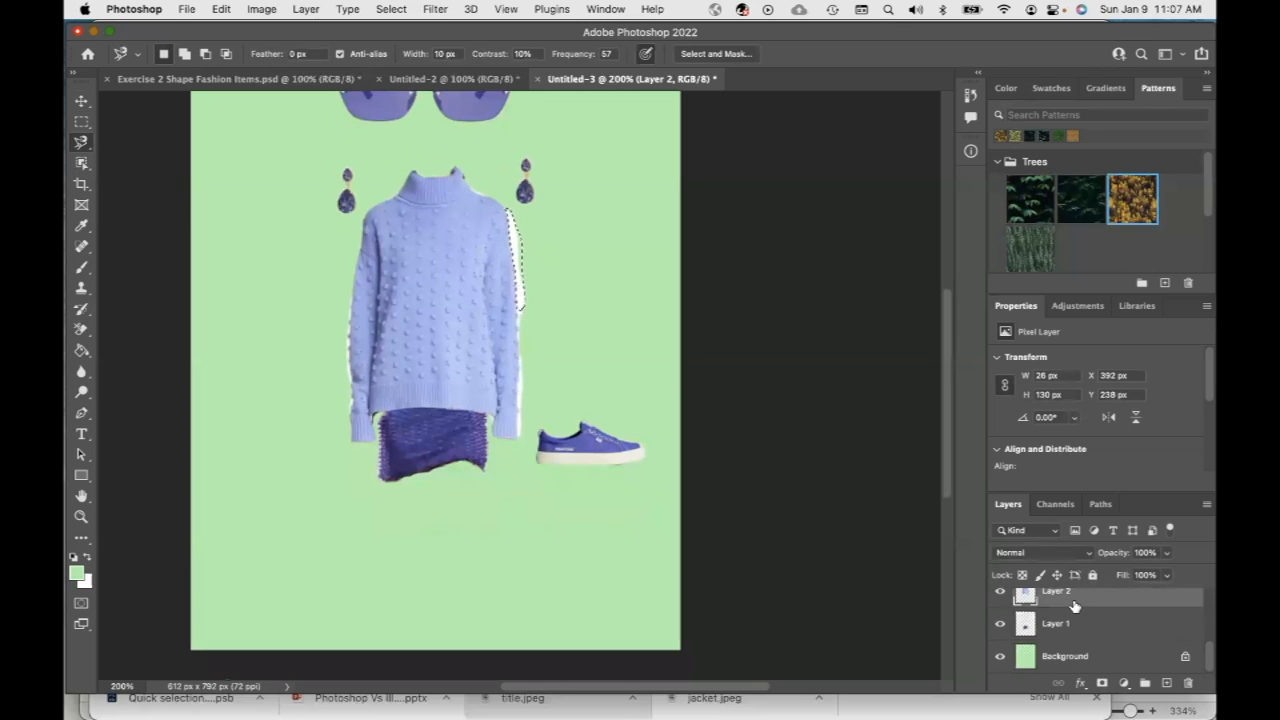
double_click(1073, 605)
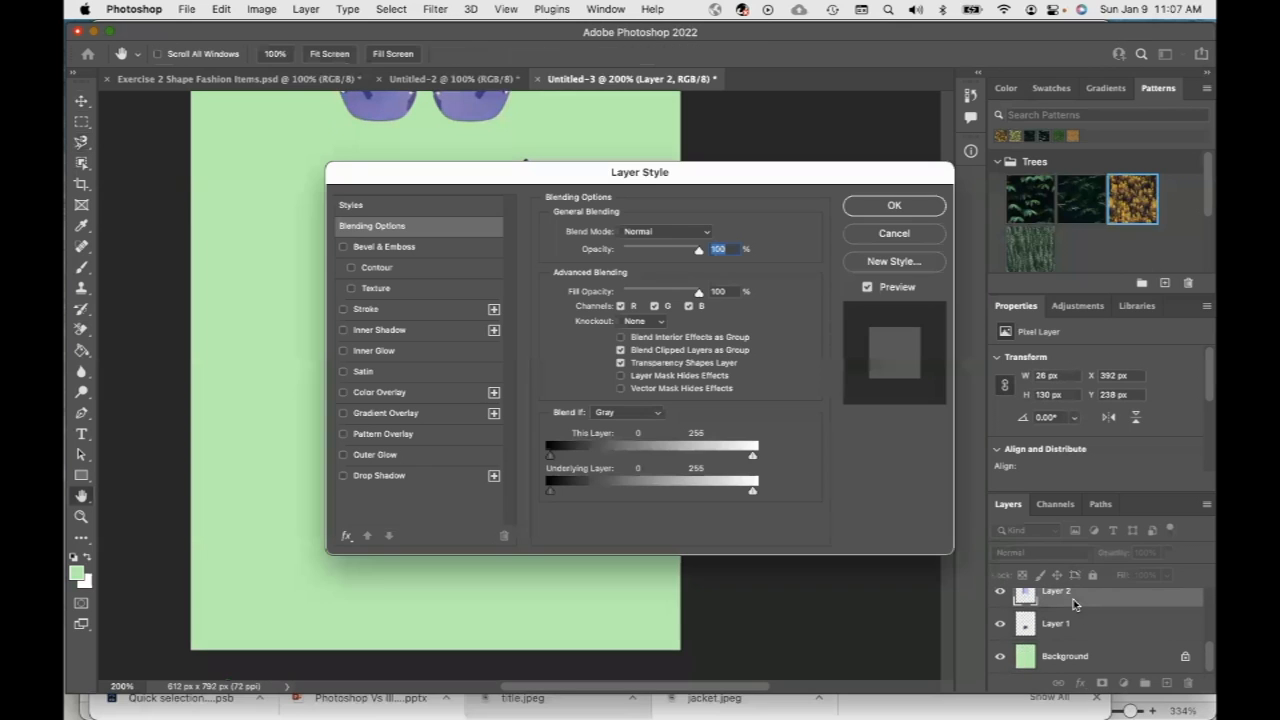
click(915, 209)
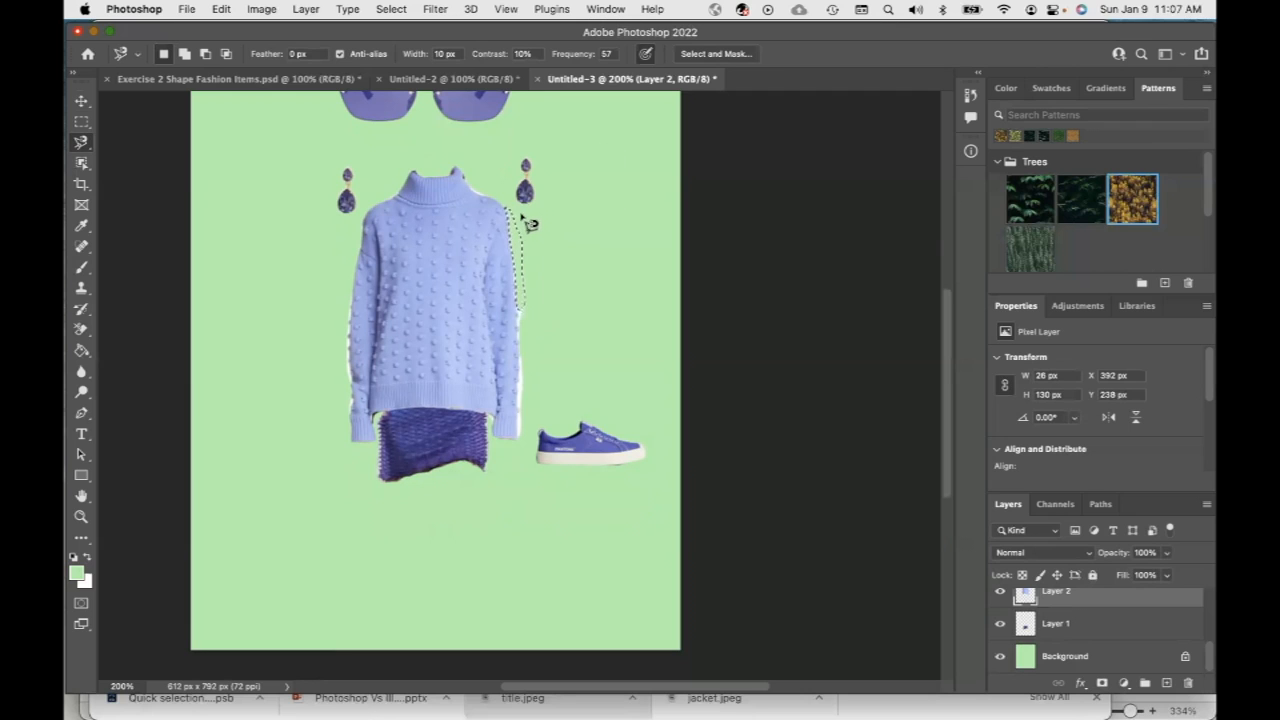
key(Escape)
Outline the white strip along the sweater's lower right sleeve with the Magnetic Lasso, about 18 x 149 px, delete it, and deselect.
click(520, 320)
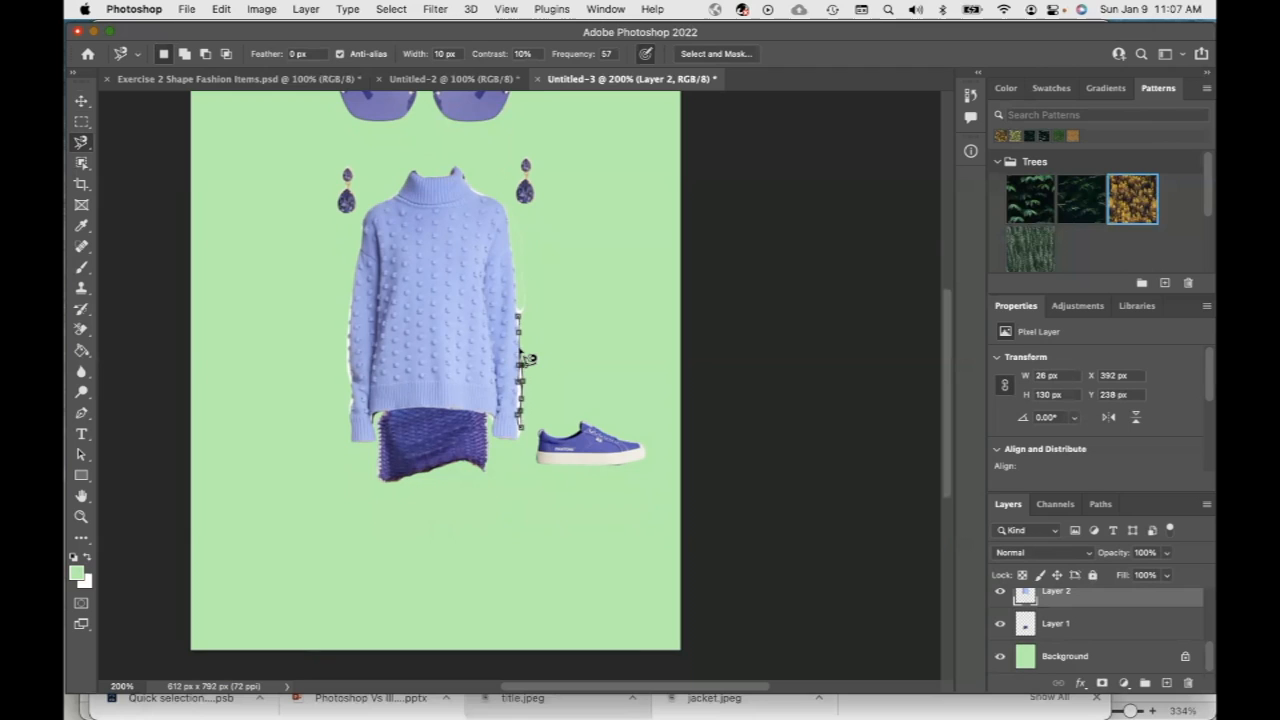
click(519, 317)
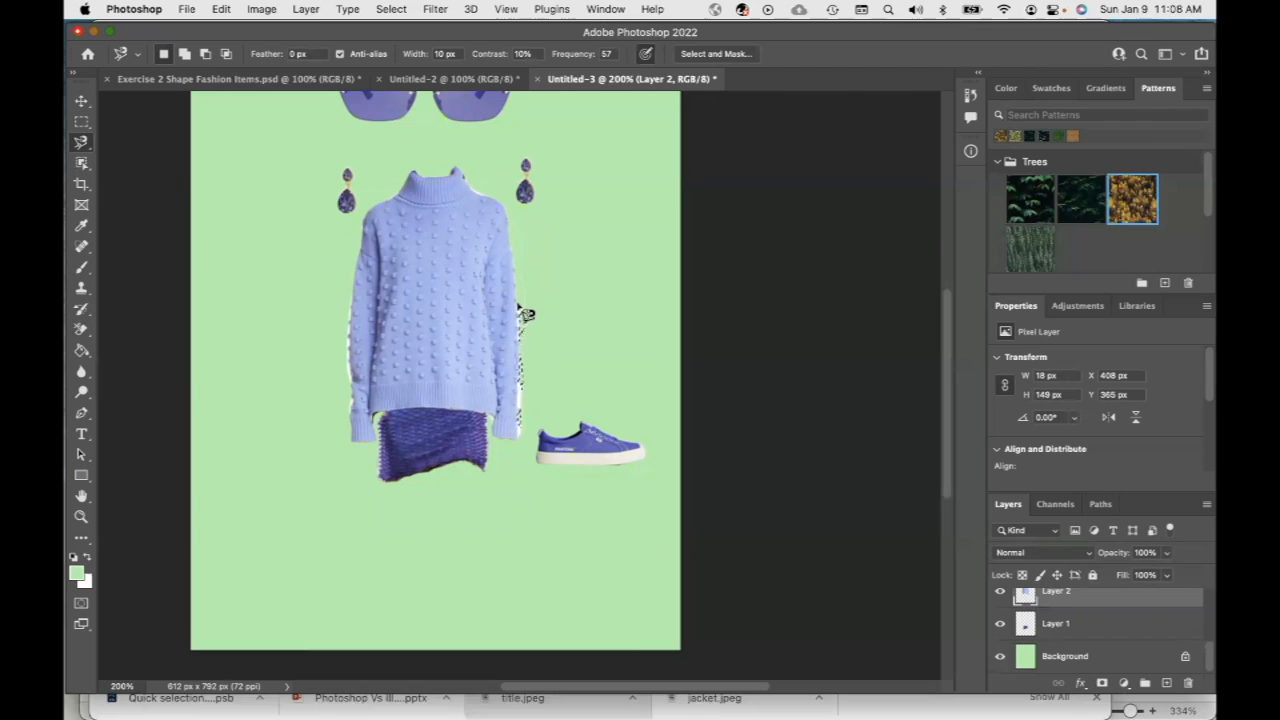
key(super+d)
Lasso the leftover white edge beside the upper right sleeve, about 26 x 133 px, delete it, and deselect.
click(507, 204)
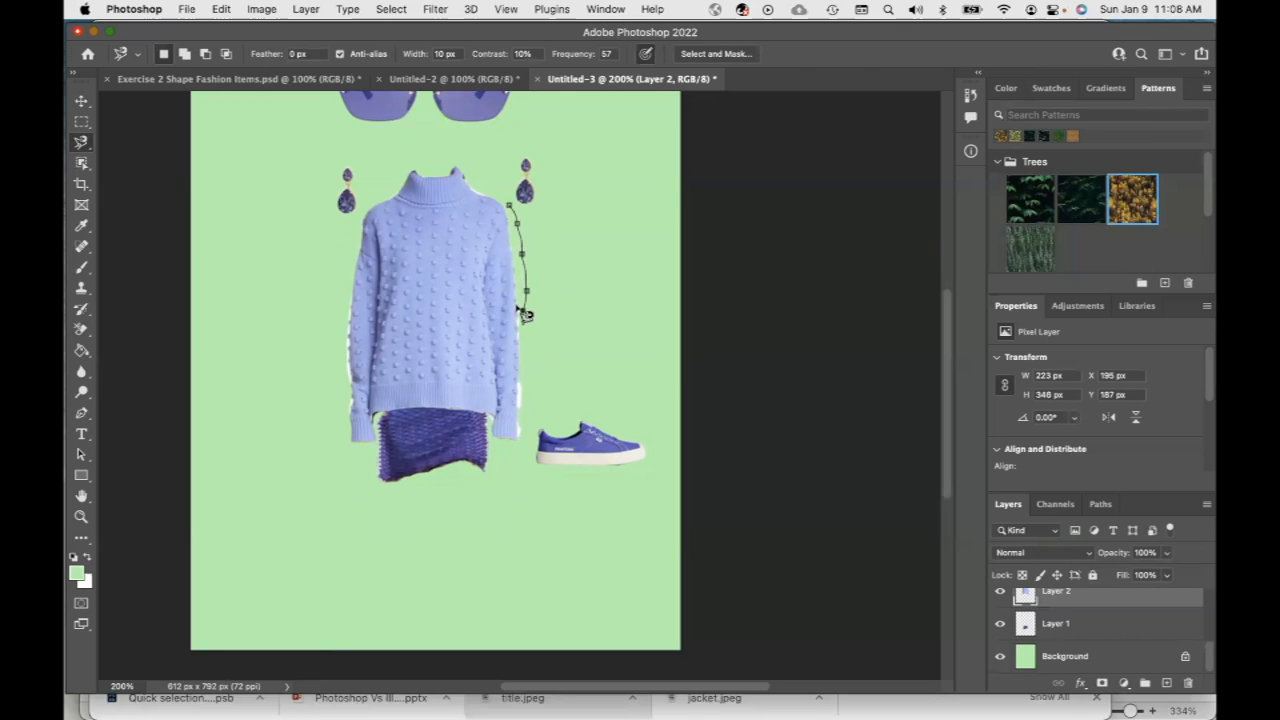
click(509, 207)
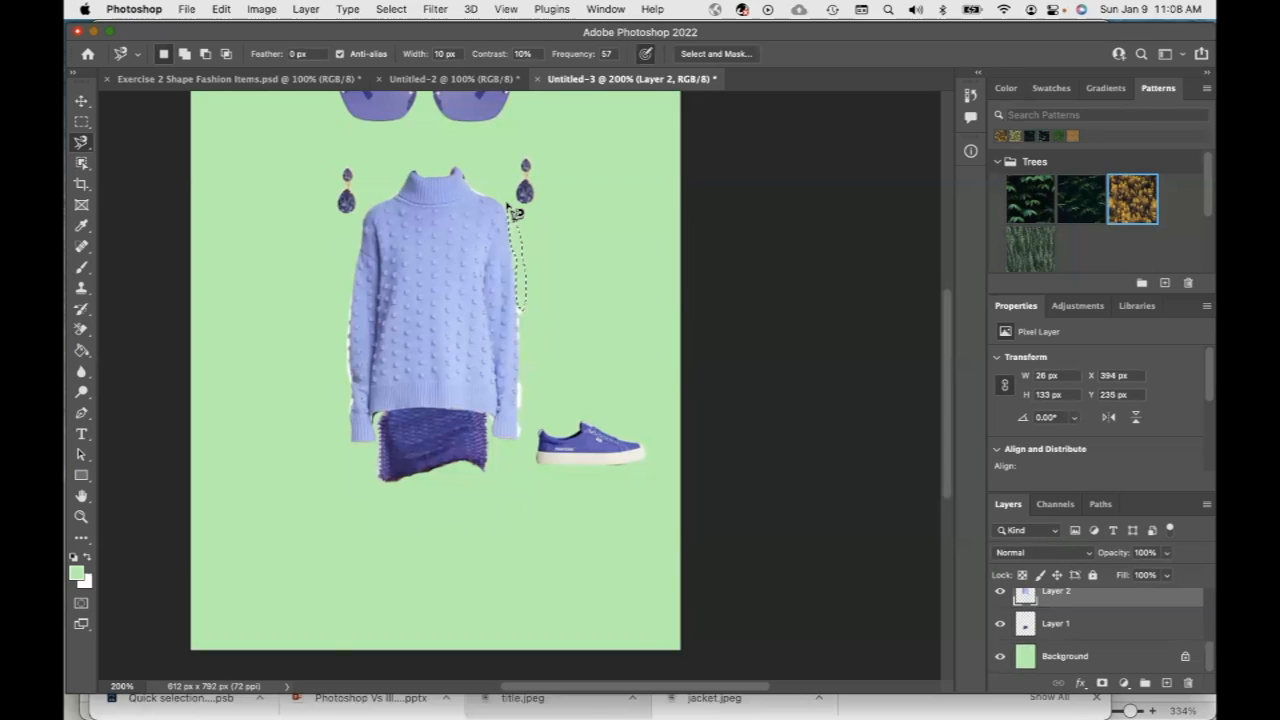
key(super+d)
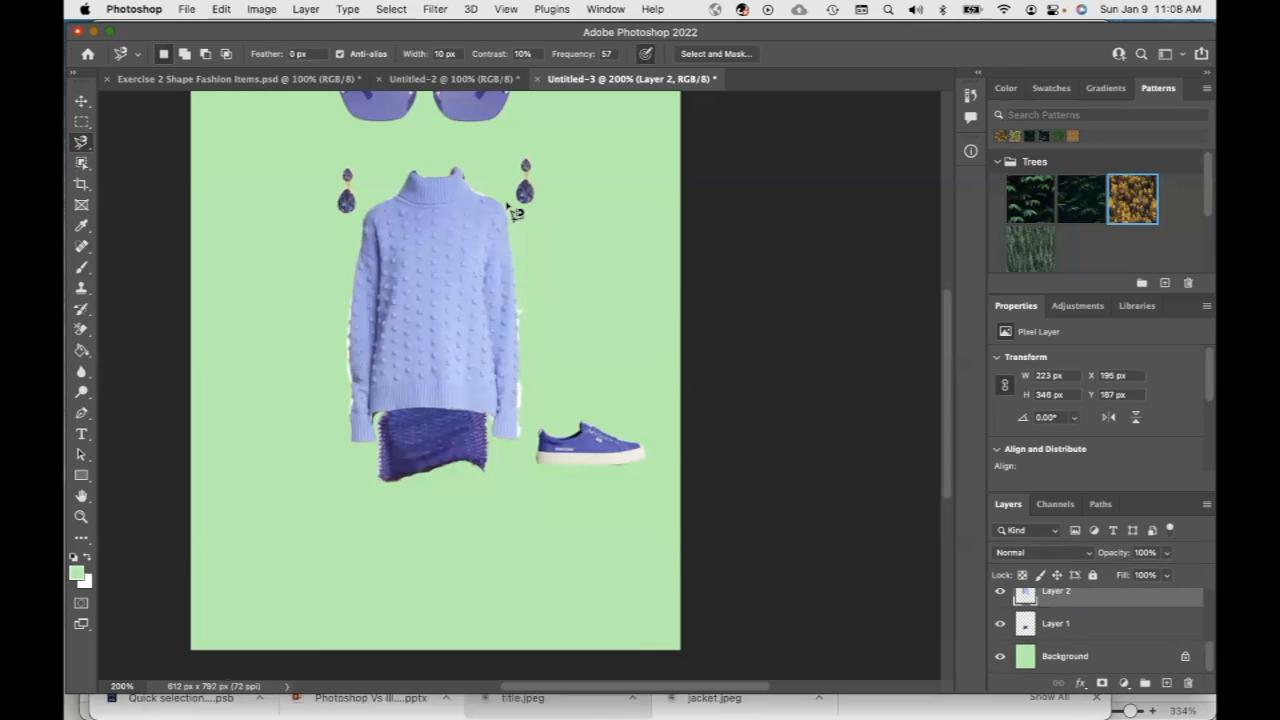
Lasso the remaining white edge from the right elbow down to the cuff, about 21 x 176 px, delete it, and deselect.
click(518, 309)
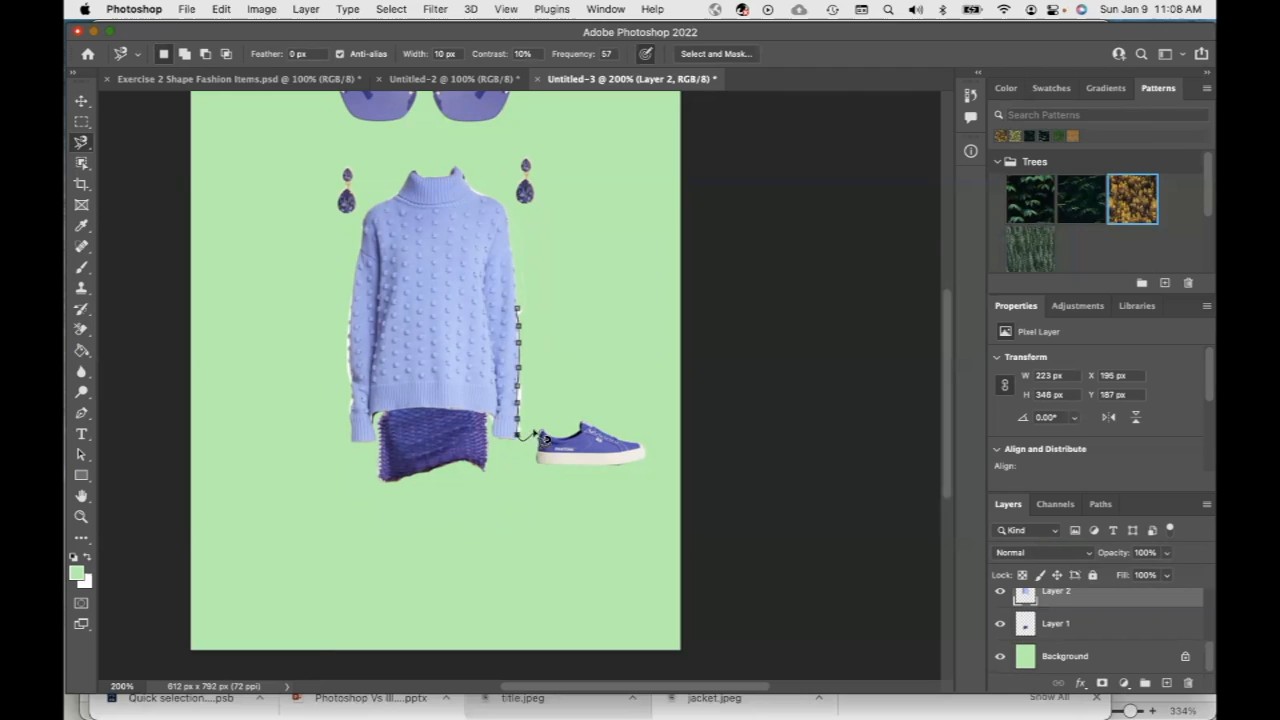
click(521, 305)
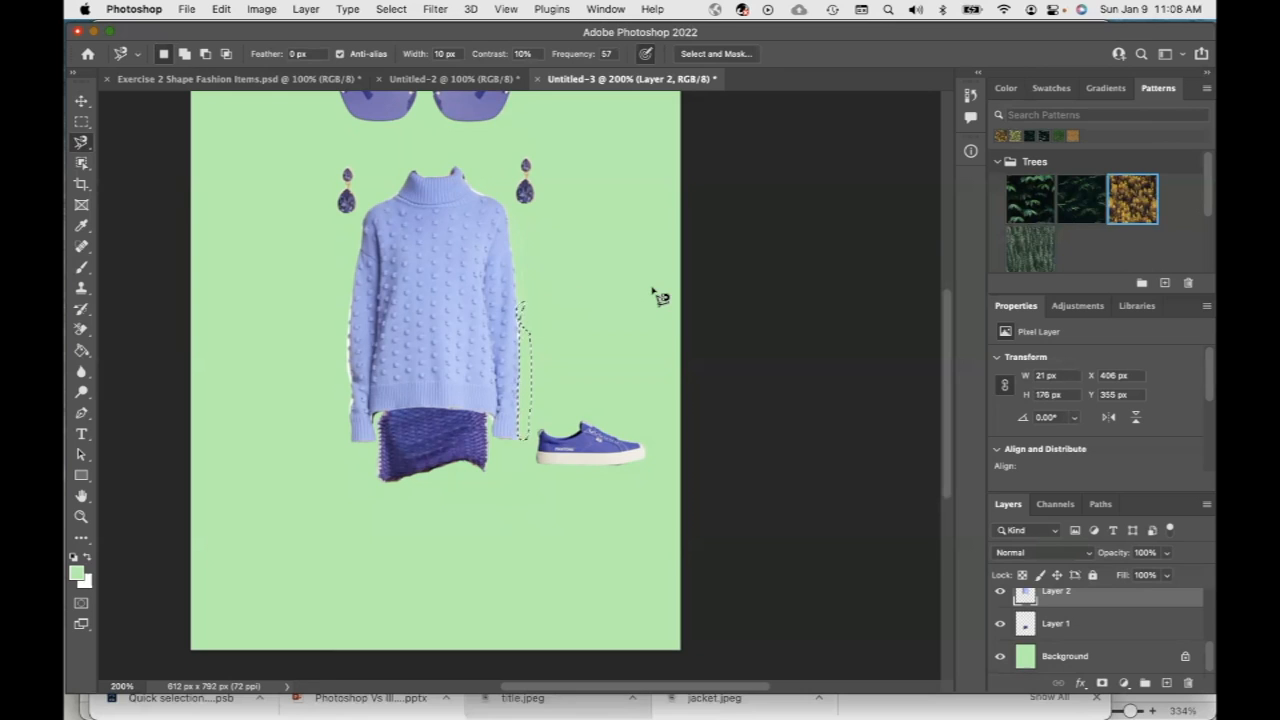
key(super+d)
Save the document on the computer as 3 Fashion Outfit.psd in the Photoshop Exercises folder, with Maximize Compatibility on.
click(81, 516)
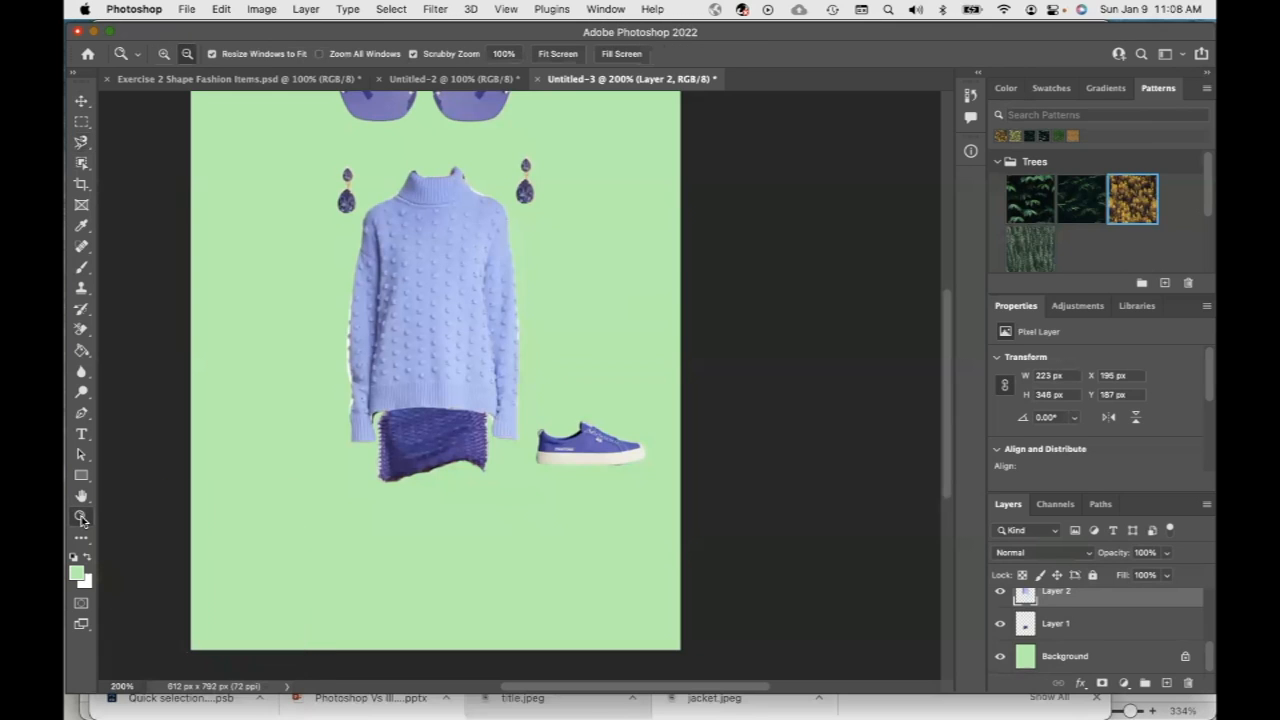
alt+click(348, 399)
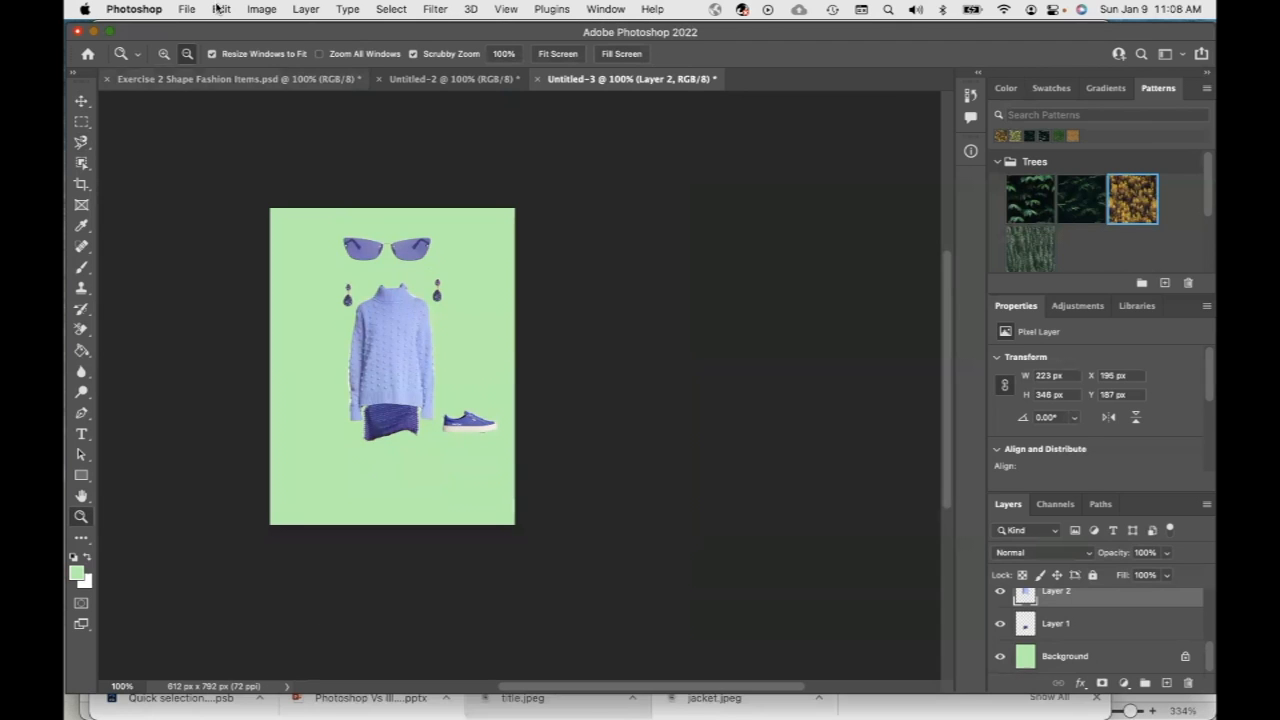
click(186, 9)
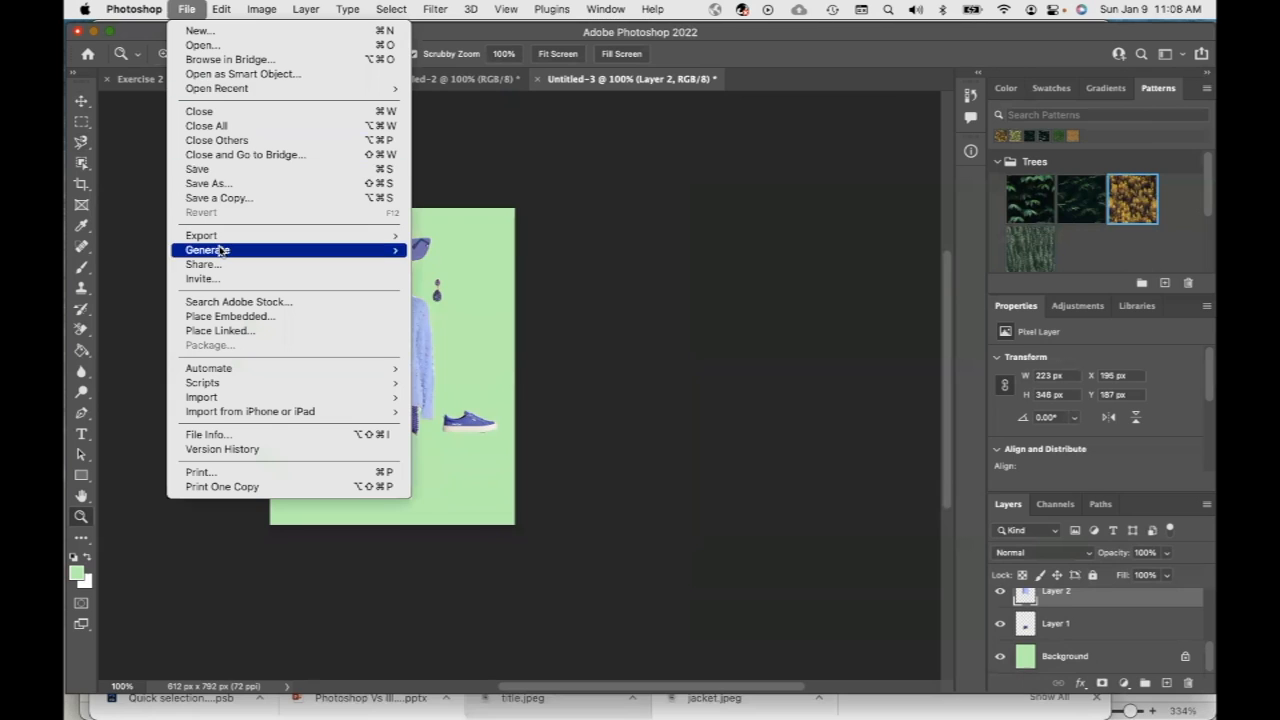
click(207, 184)
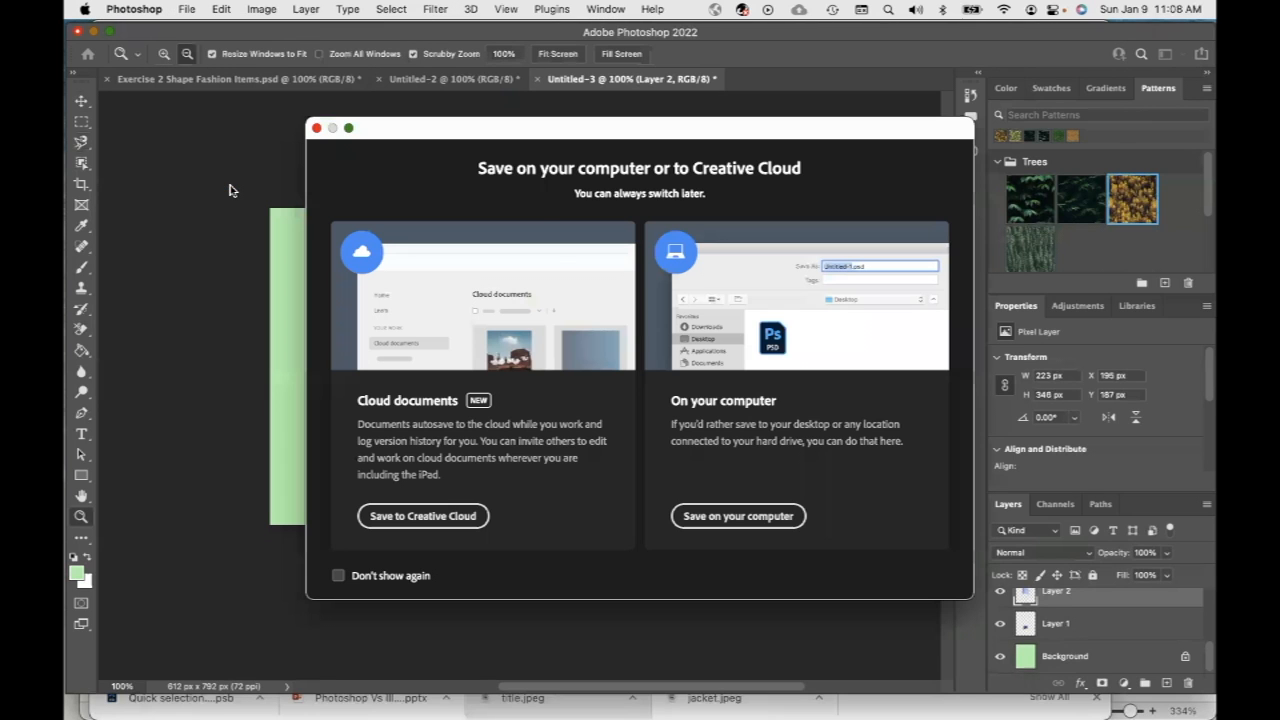
click(750, 523)
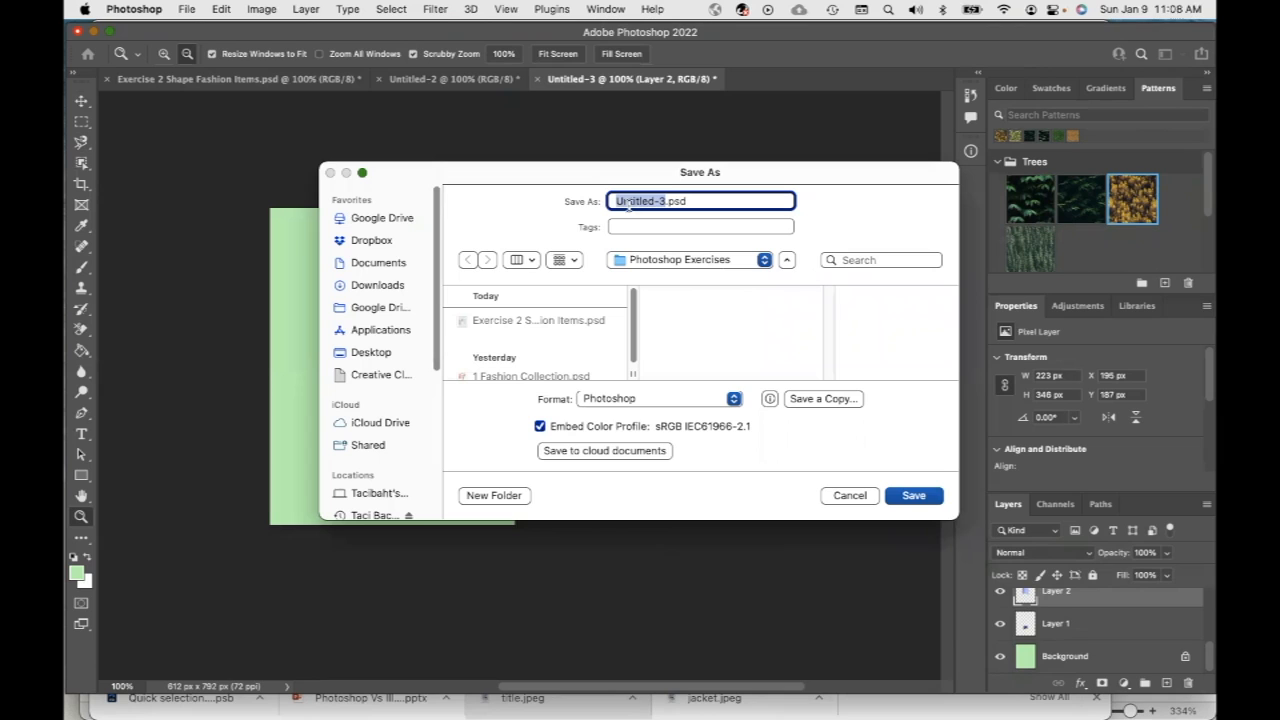
text(3 Fashion Outf)
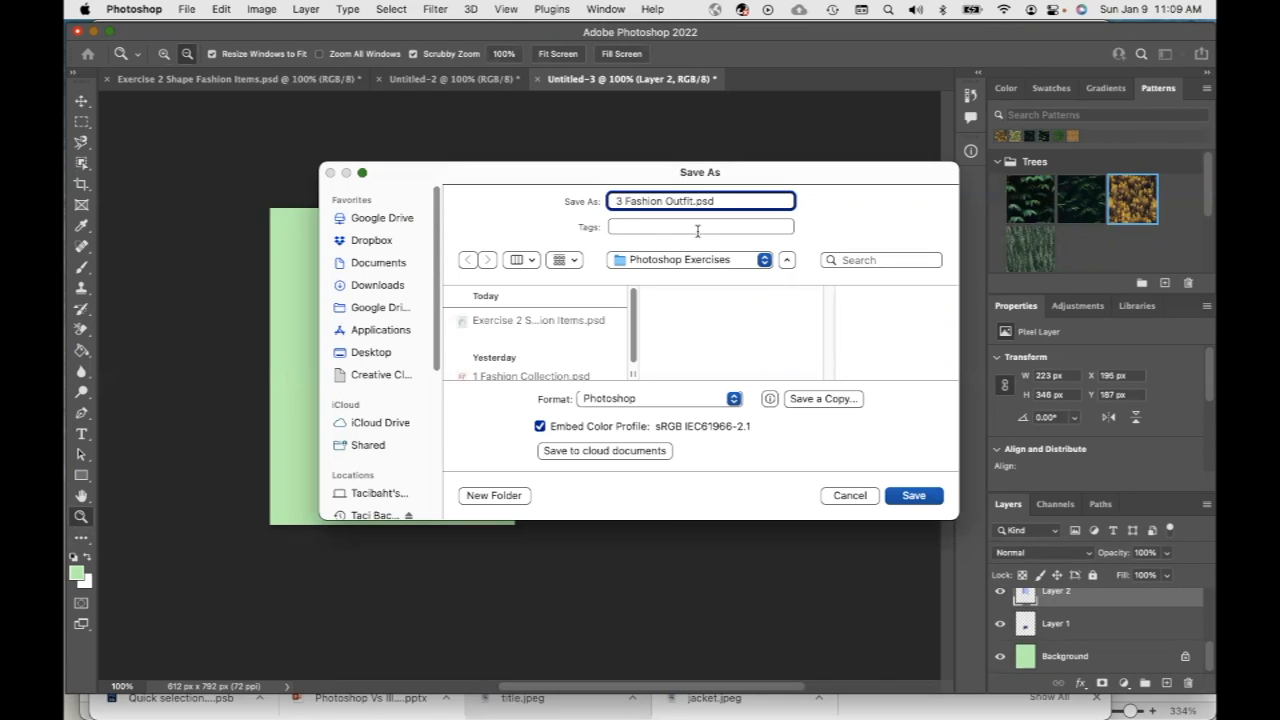
click(916, 495)
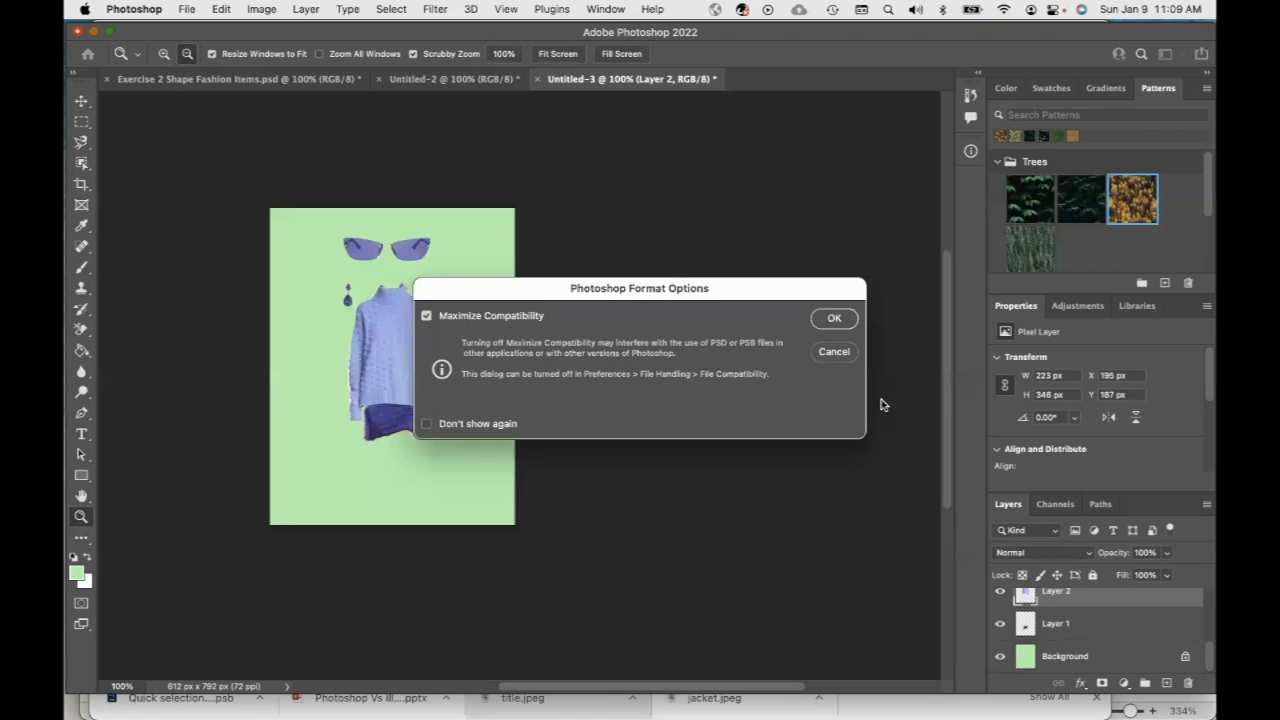
click(830, 318)
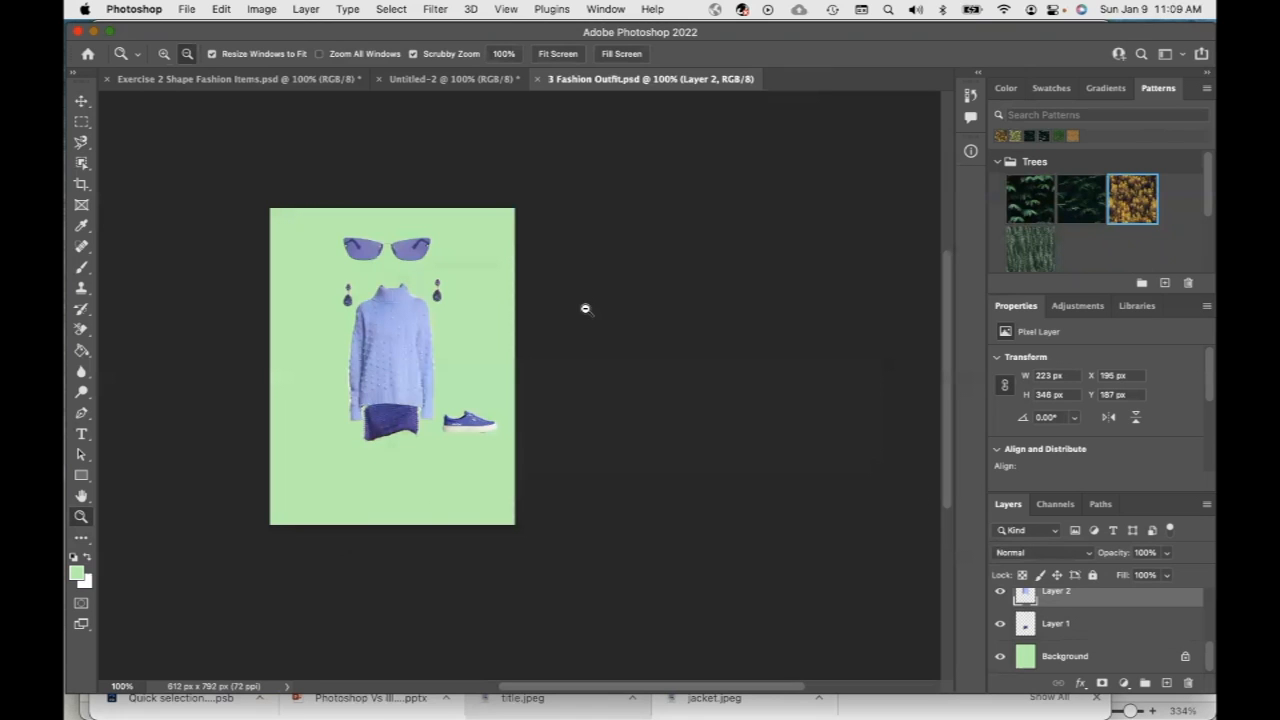